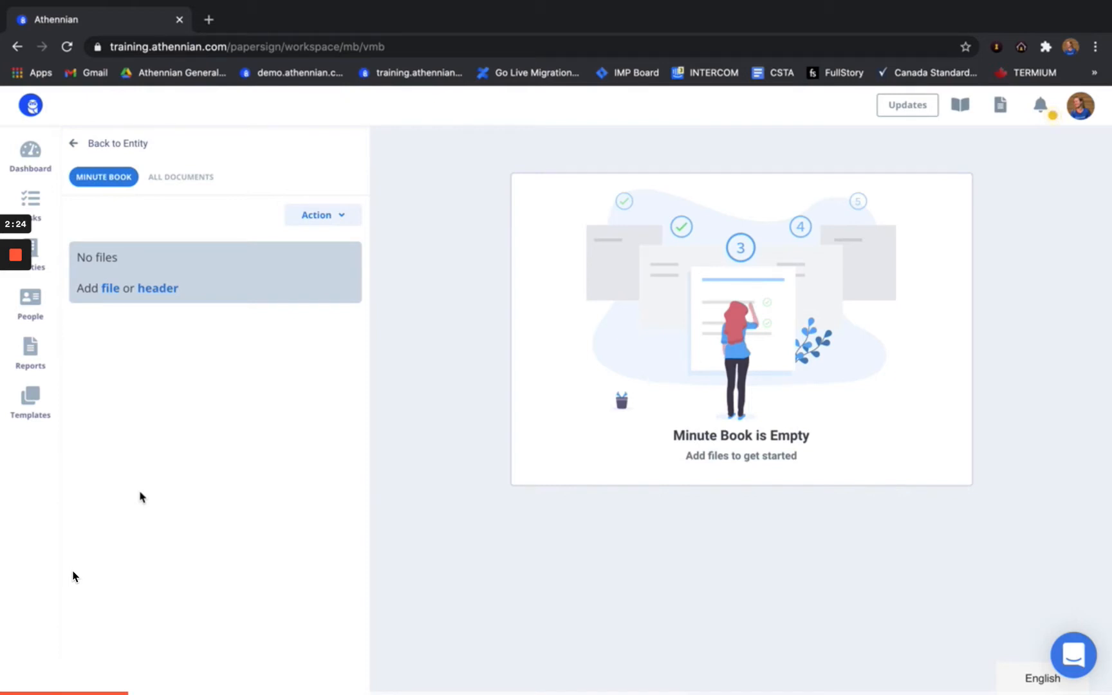
Create a minute book header named Corporate Profile
{"action": "left_click", "coordinate": [169, 291]}
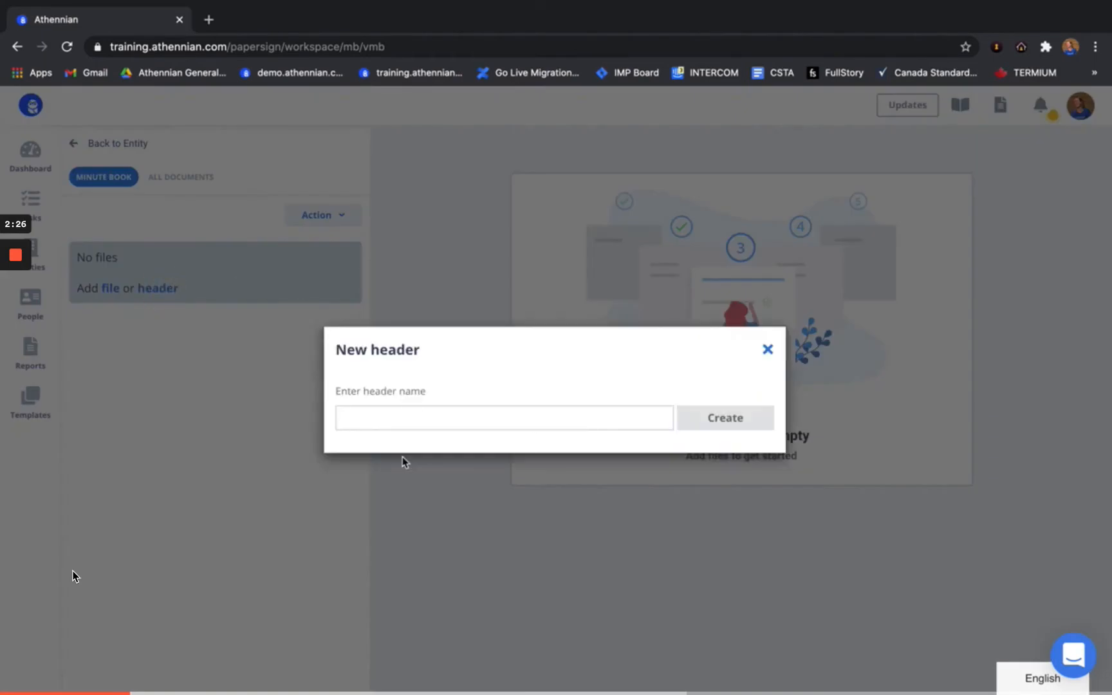
{"action": "type", "text": "Corporate Profile"}
{"action": "left_click", "coordinate": [728, 418]}
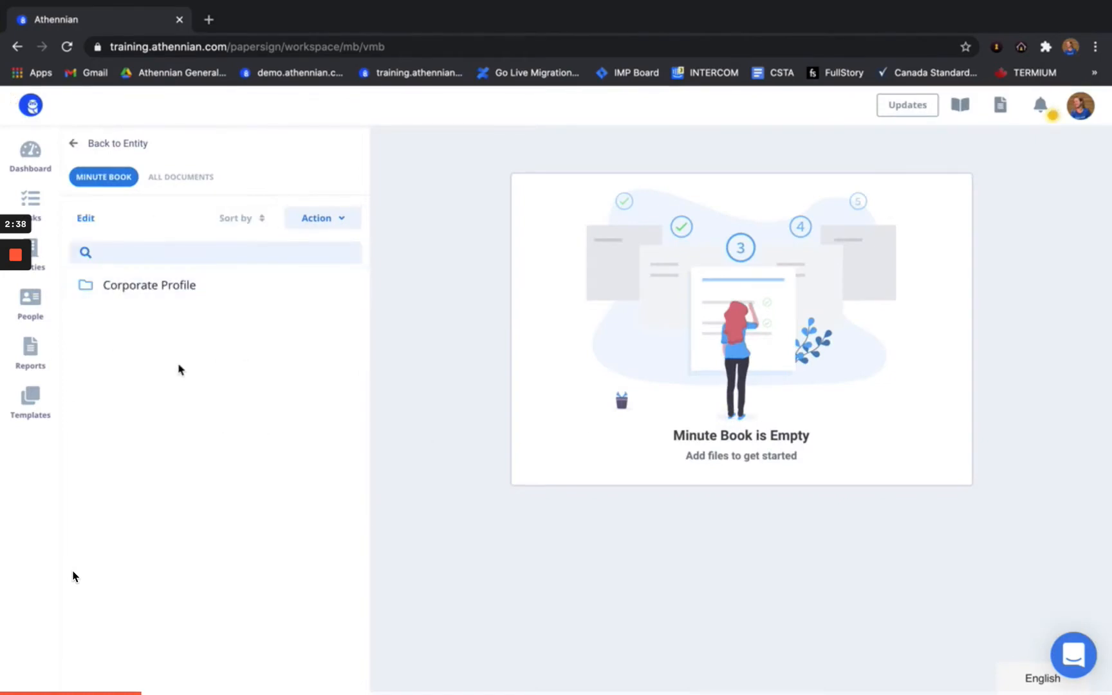
{"action": "left_click", "coordinate": [340, 226]}
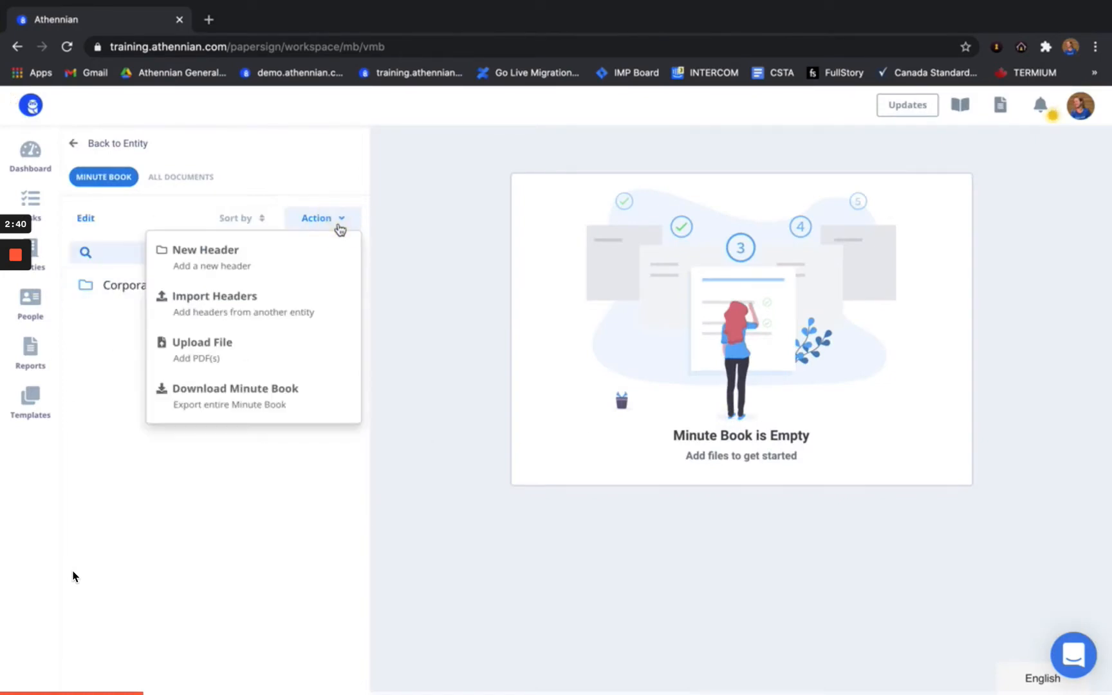
{"action": "left_click", "coordinate": [199, 264]}
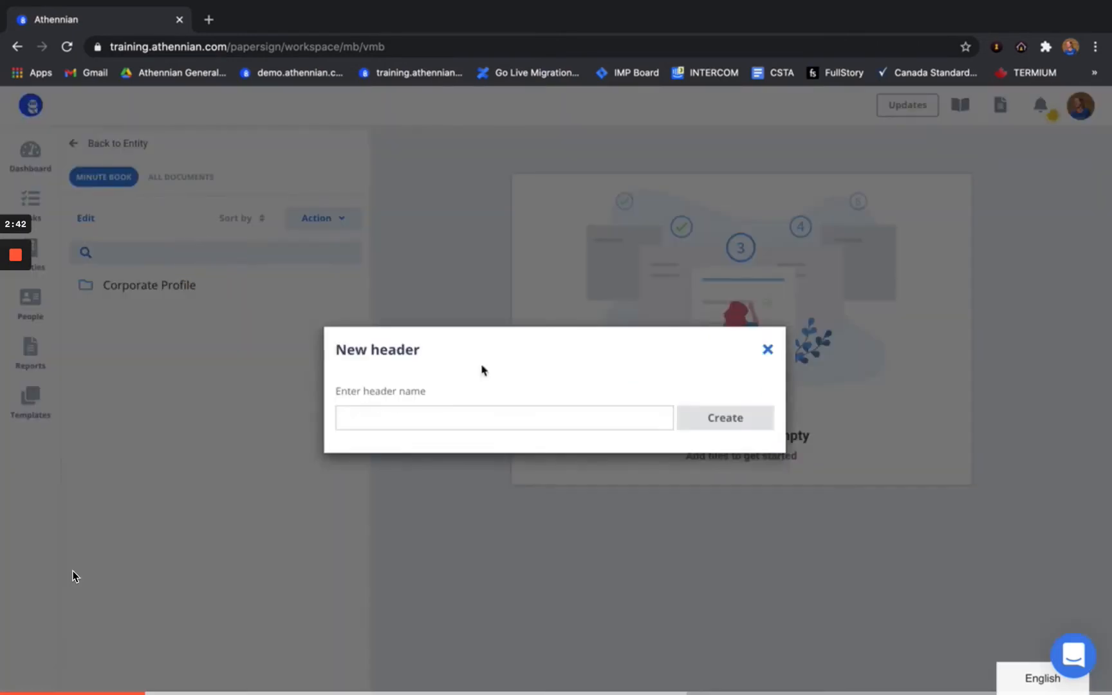
{"action": "left_click", "coordinate": [767, 349]}
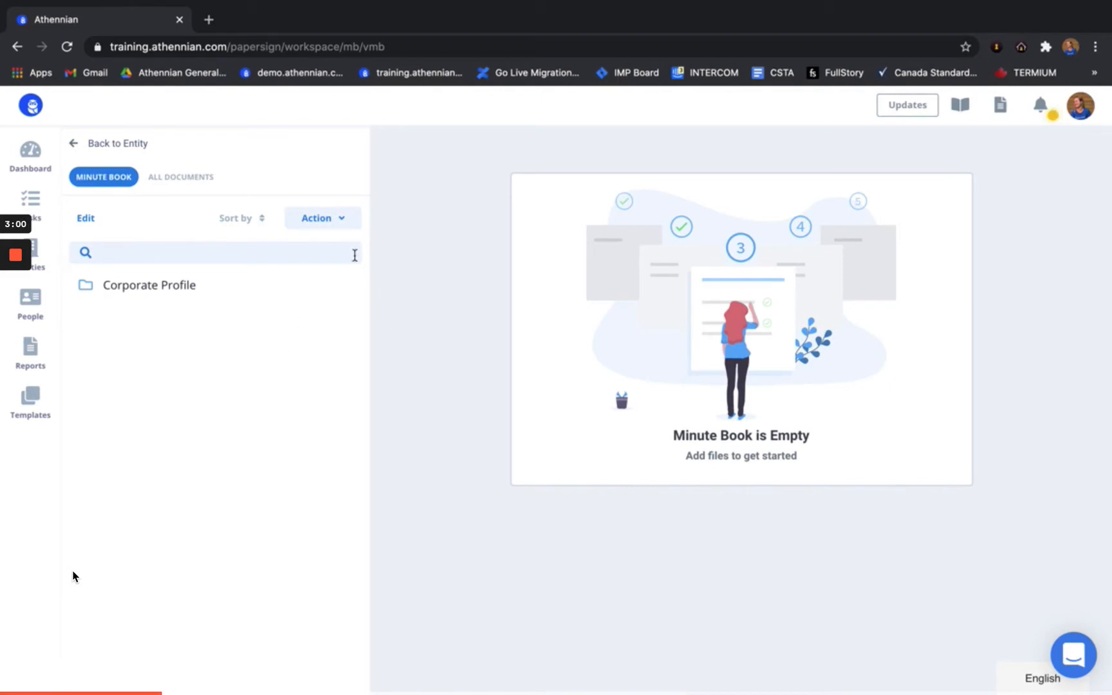
Import the minute book headers from the entity Shareholder Corp Inc. and look inside the Corporate Profile header
{"action": "left_click", "coordinate": [335, 220]}
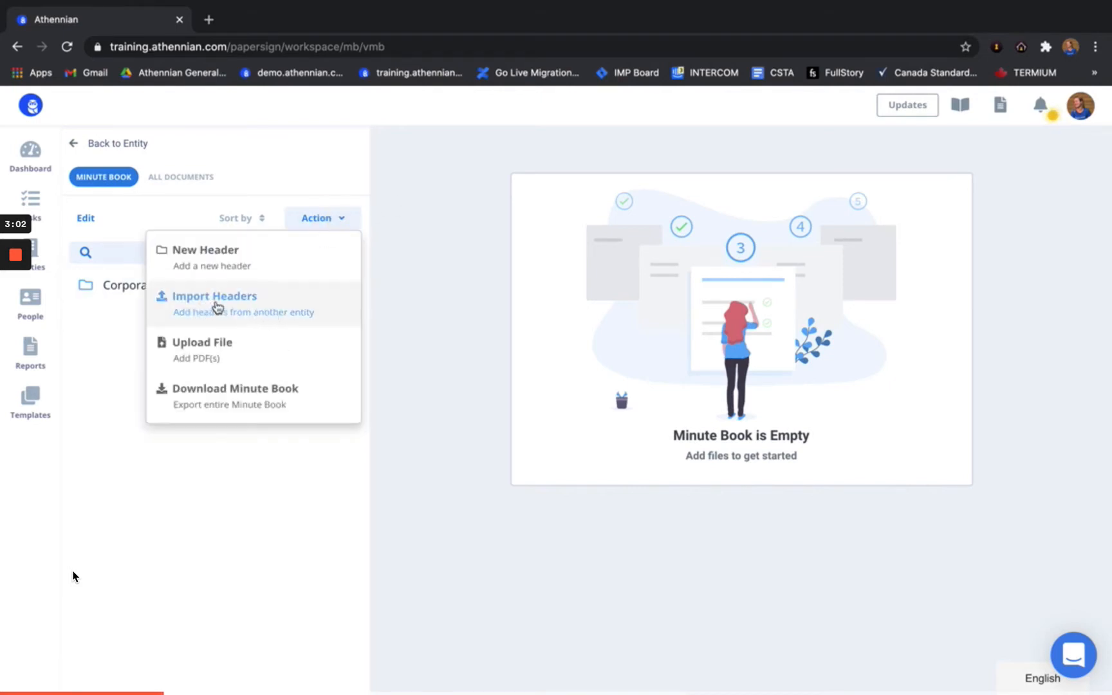
{"action": "left_click", "coordinate": [255, 314]}
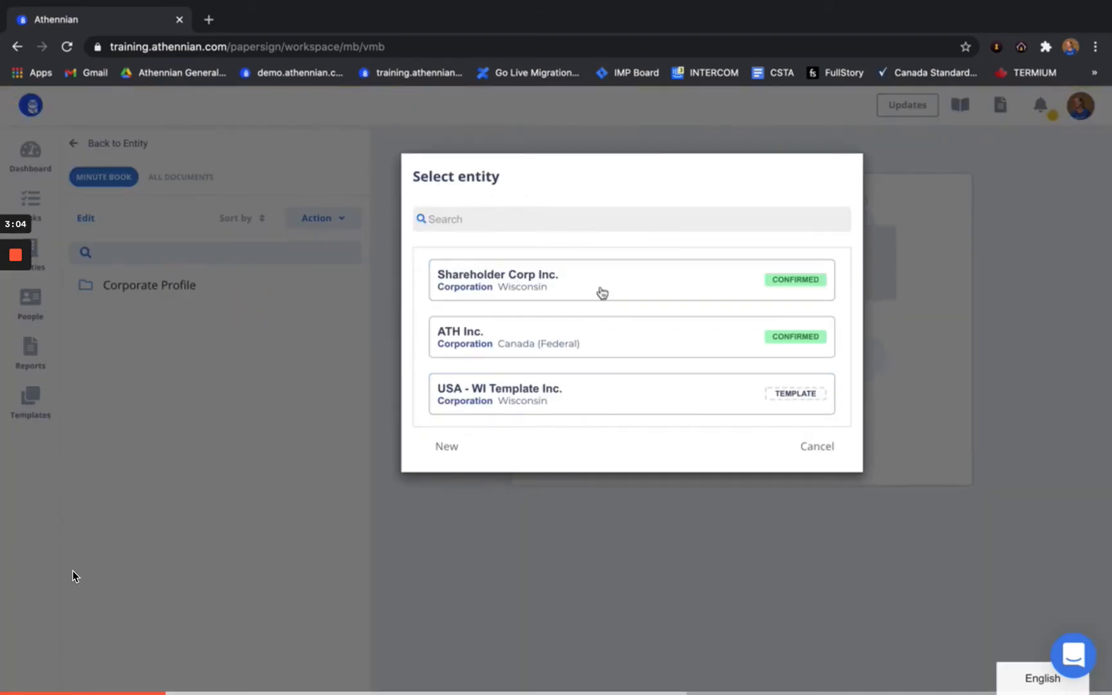
{"action": "left_click", "coordinate": [558, 288]}
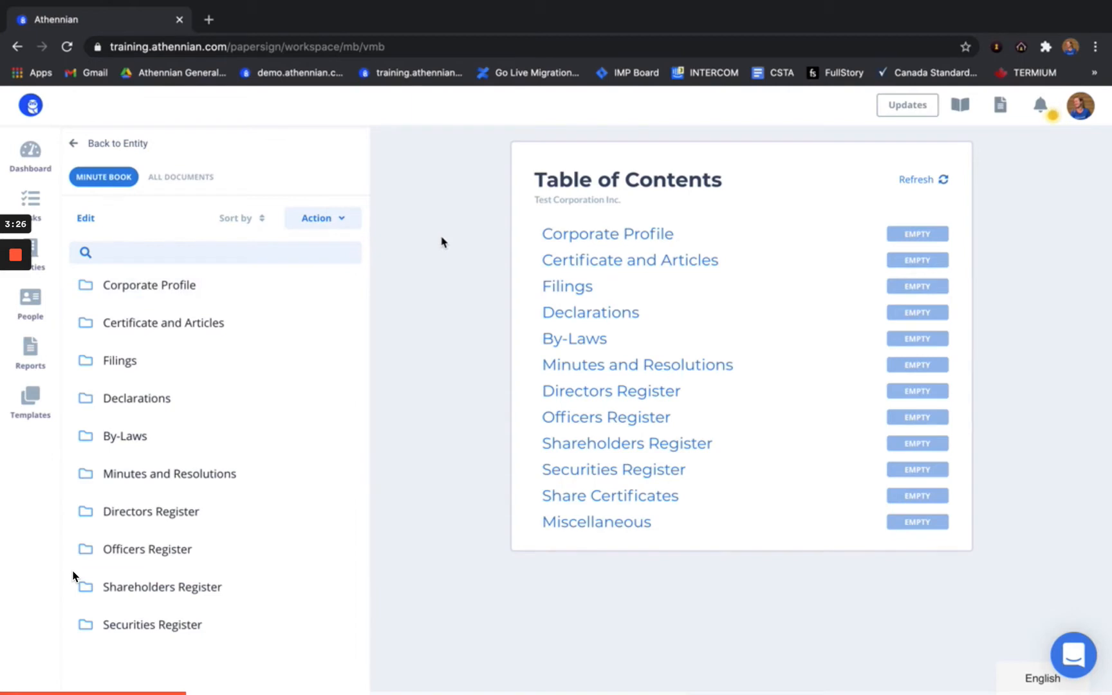
{"action": "left_click", "coordinate": [179, 289]}
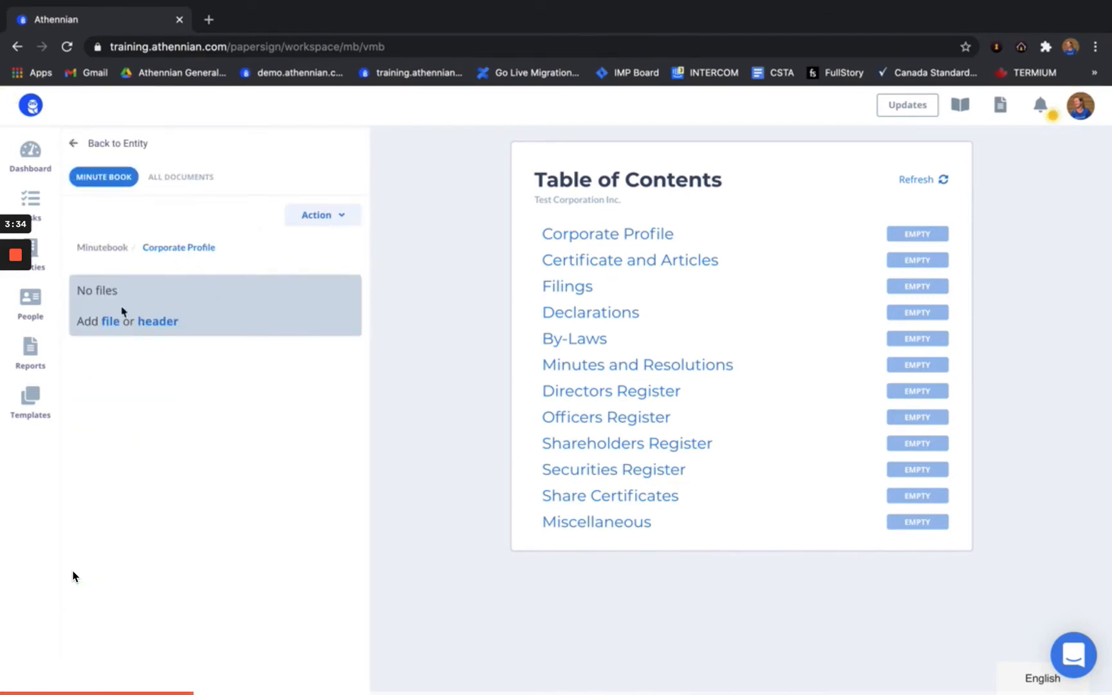
{"action": "left_click", "coordinate": [101, 255]}
Upload the C-2 certificate PDF from the Desktop into the Share Certificates header and refresh the table of contents
{"action": "scroll", "coordinate": [110, 437], "scroll_direction": "down", "scroll_amount": 3}
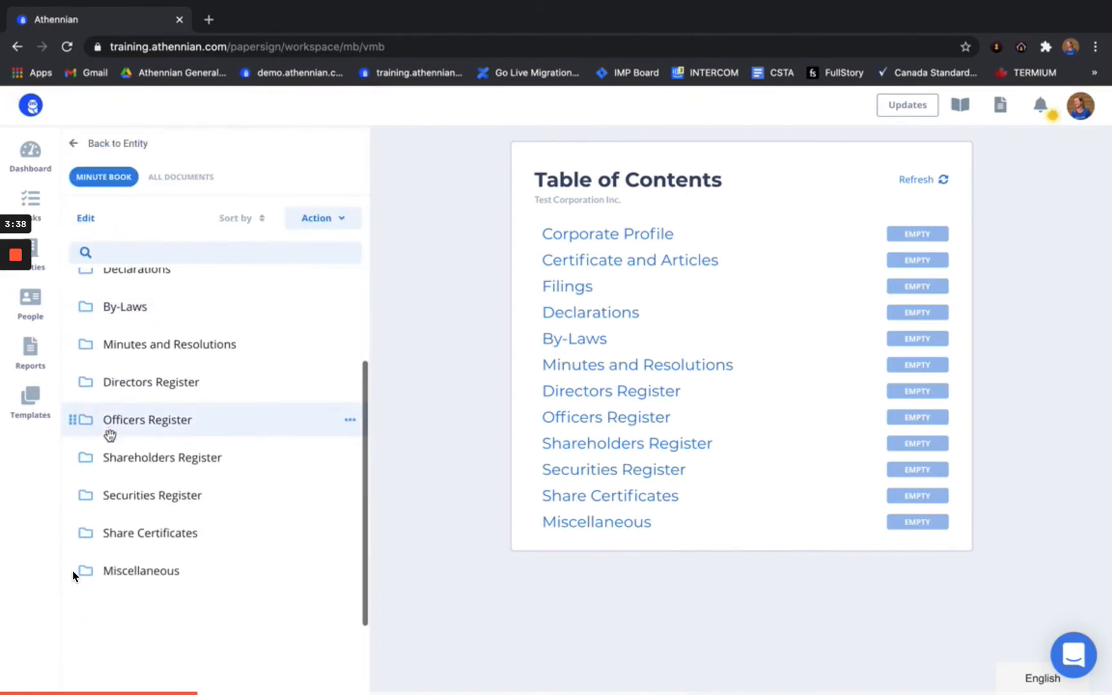
{"action": "left_click", "coordinate": [147, 534]}
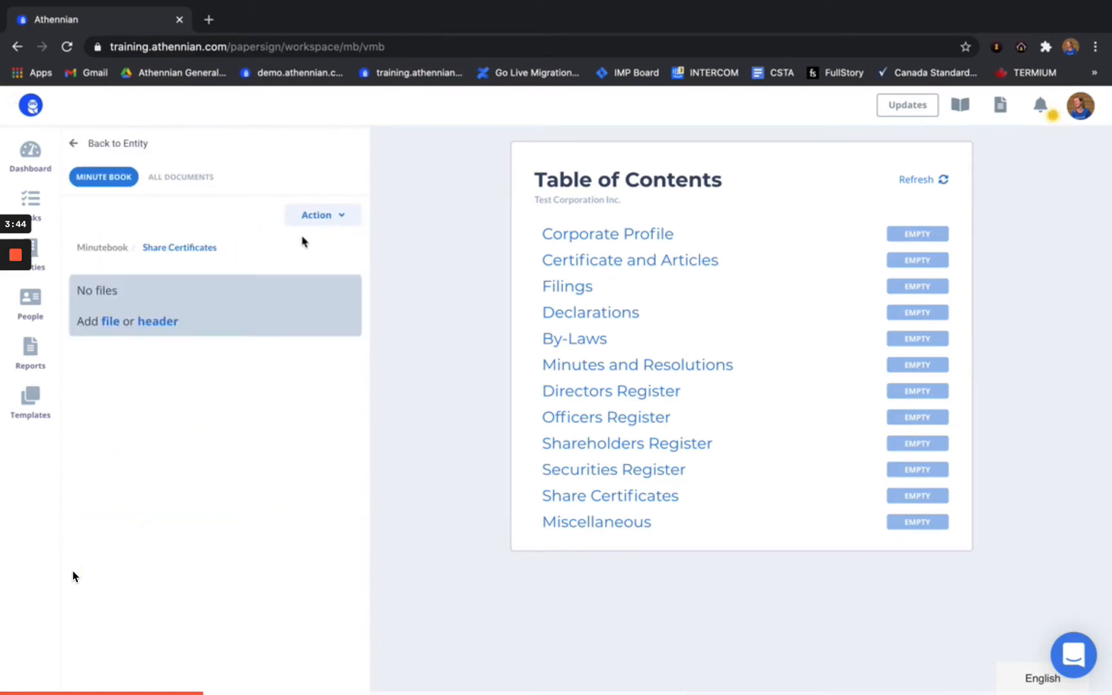
{"action": "left_click", "coordinate": [318, 224]}
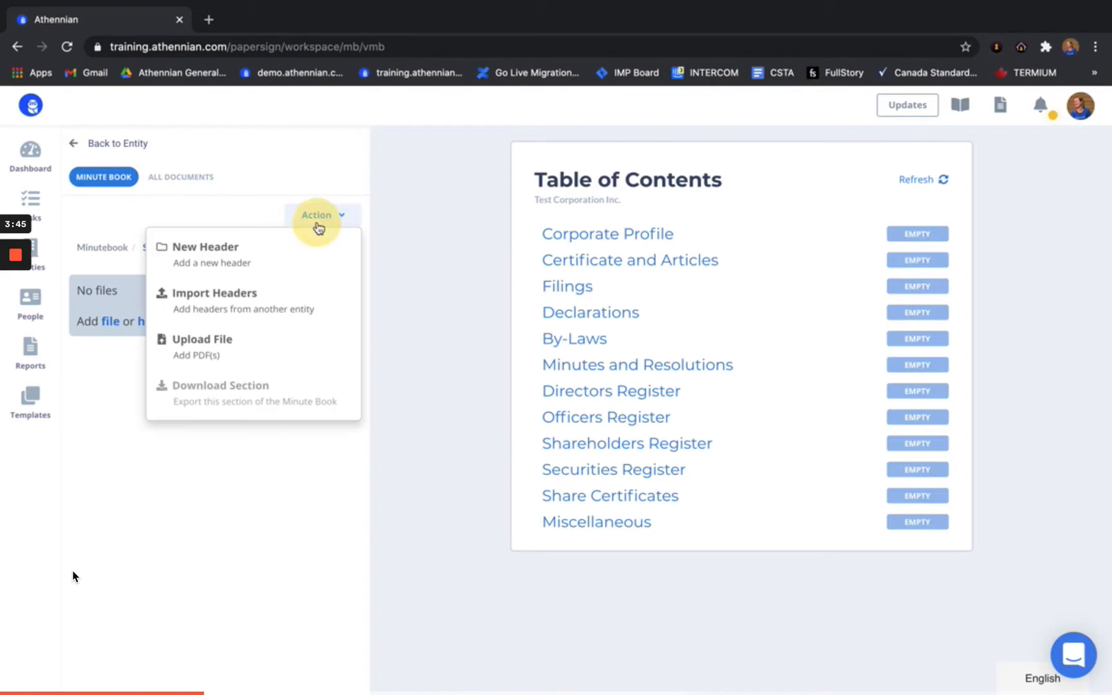
{"action": "left_click", "coordinate": [181, 351]}
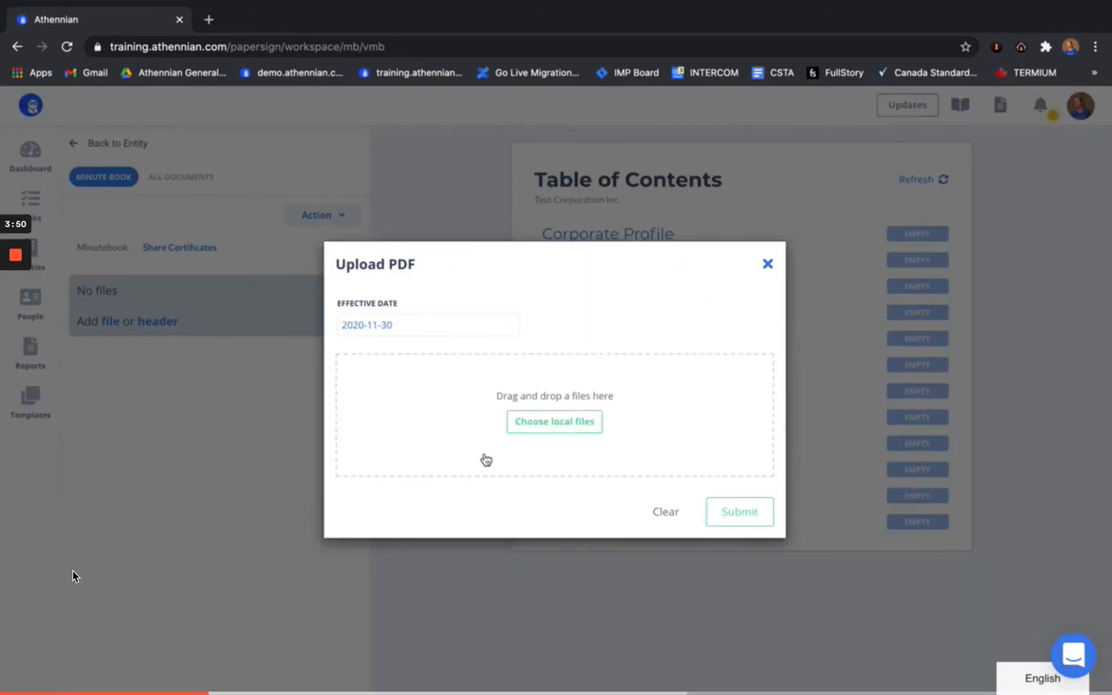
{"action": "left_click", "coordinate": [567, 437]}
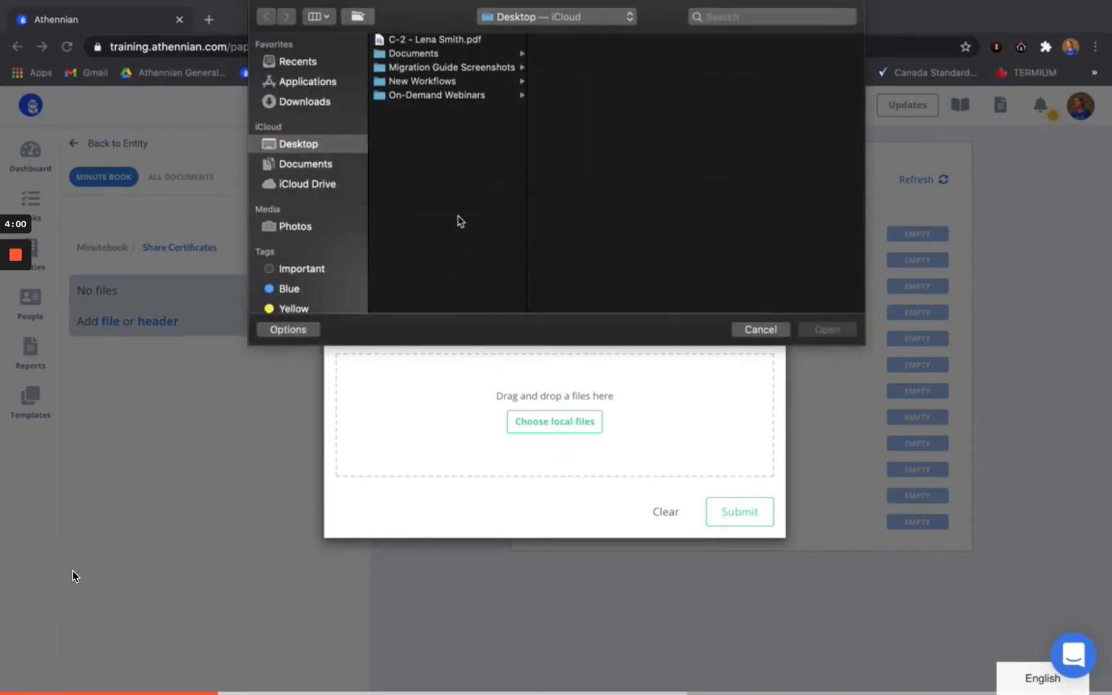
{"action": "left_click", "coordinate": [452, 40]}
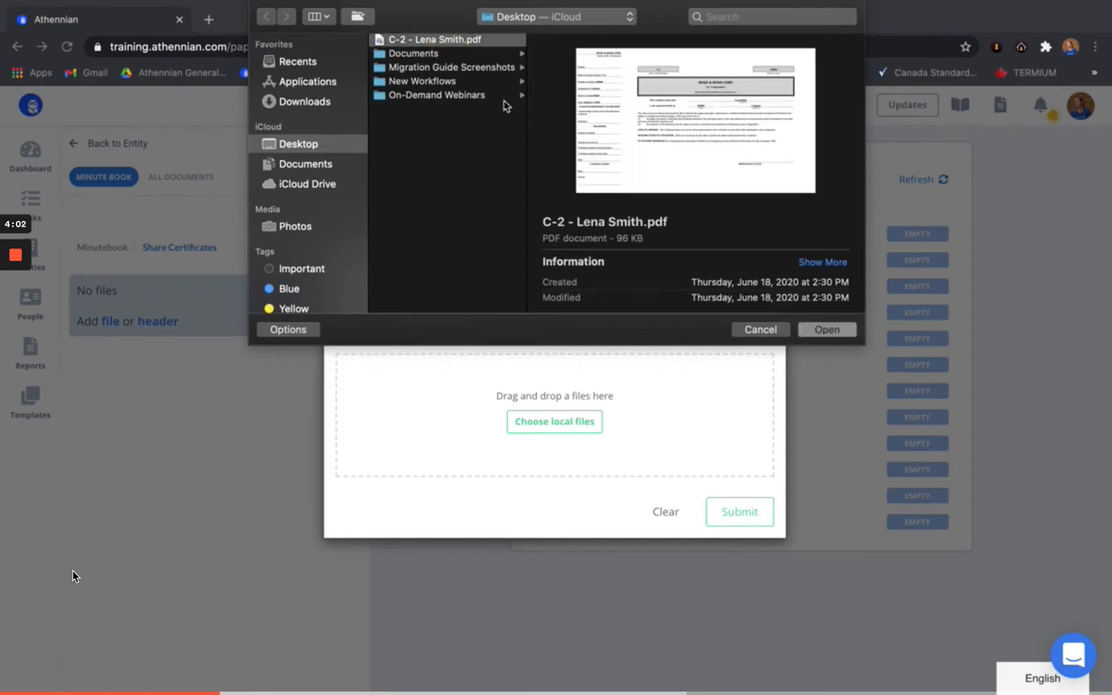
{"action": "left_click", "coordinate": [818, 331]}
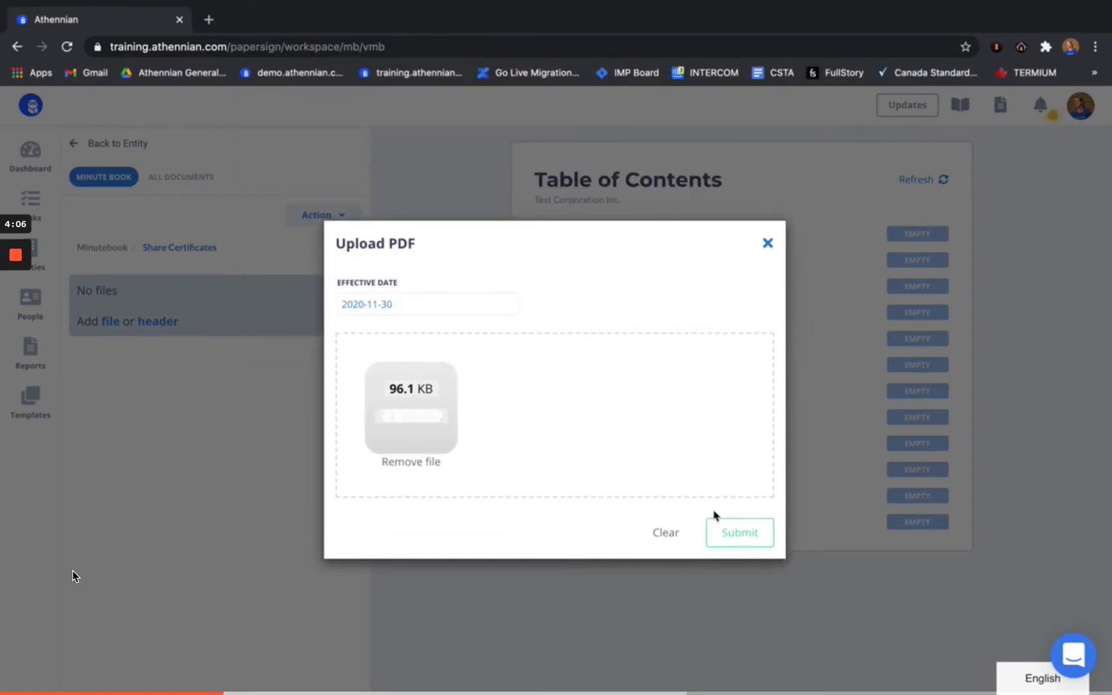
{"action": "left_click", "coordinate": [753, 538]}
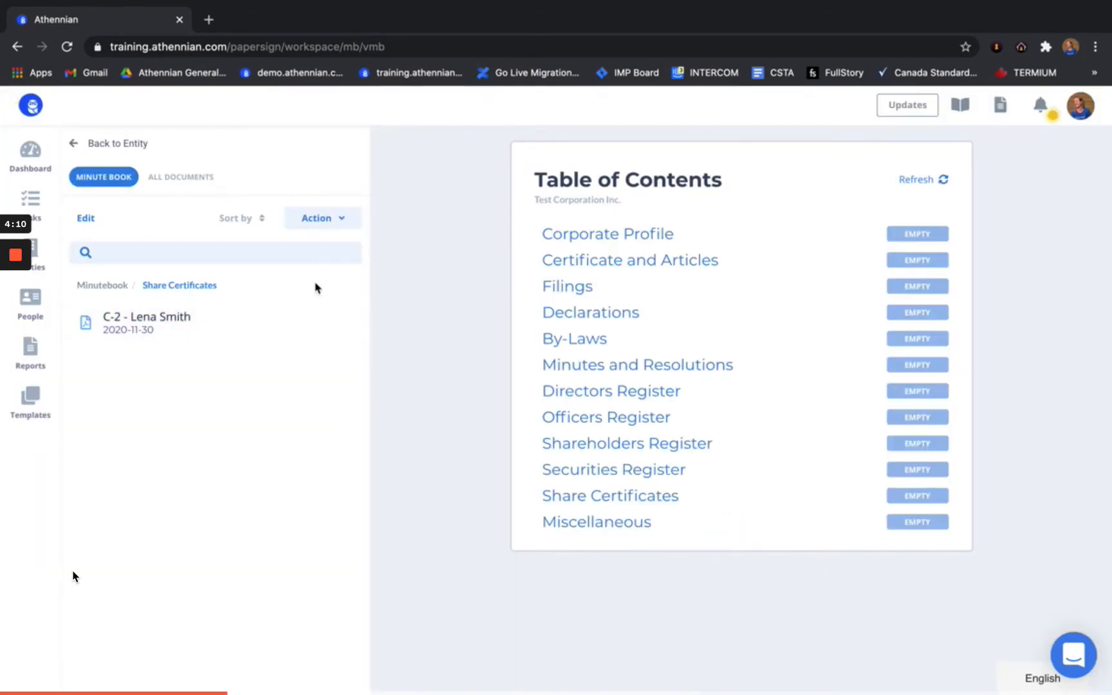
{"action": "left_click", "coordinate": [940, 181]}
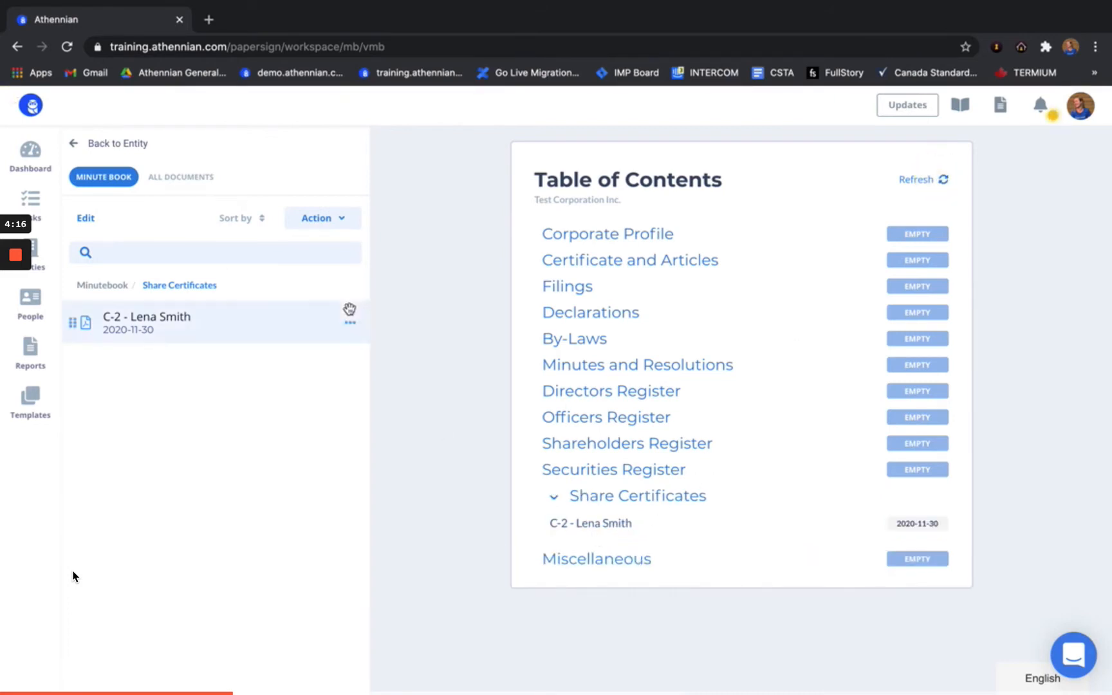
Return to the entity overview, generate a summary from the Entity Summary (CF) template, and view the generated documents
{"action": "left_click", "coordinate": [80, 146]}
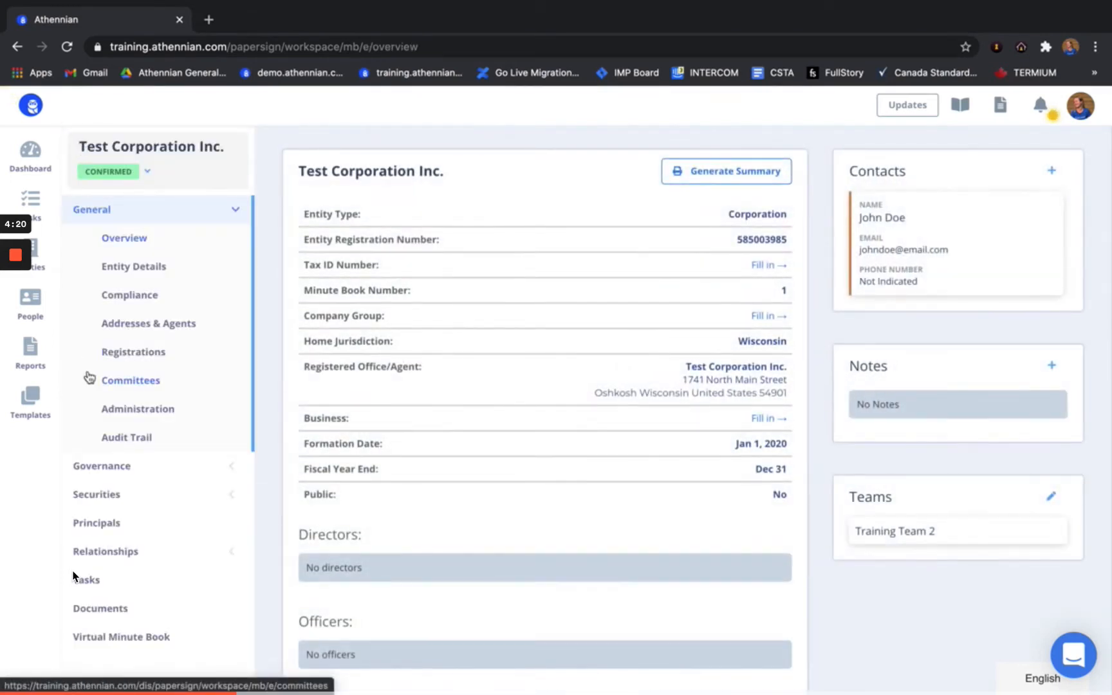
{"action": "left_click", "coordinate": [729, 173]}
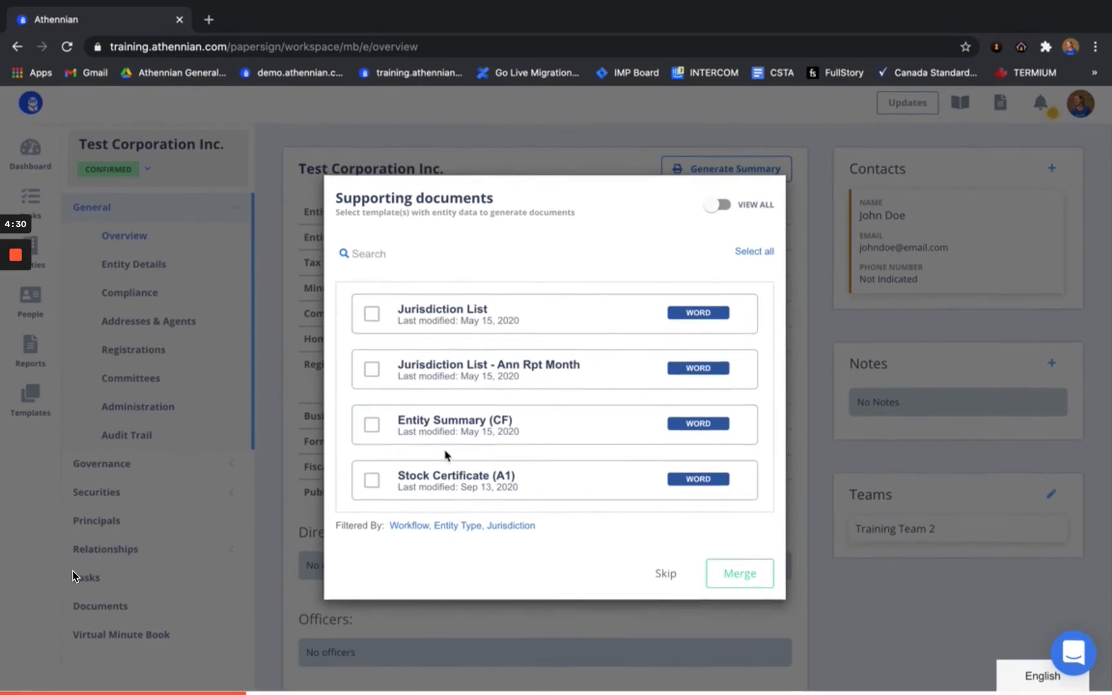
{"action": "left_click", "coordinate": [493, 428]}
{"action": "left_click", "coordinate": [736, 579]}
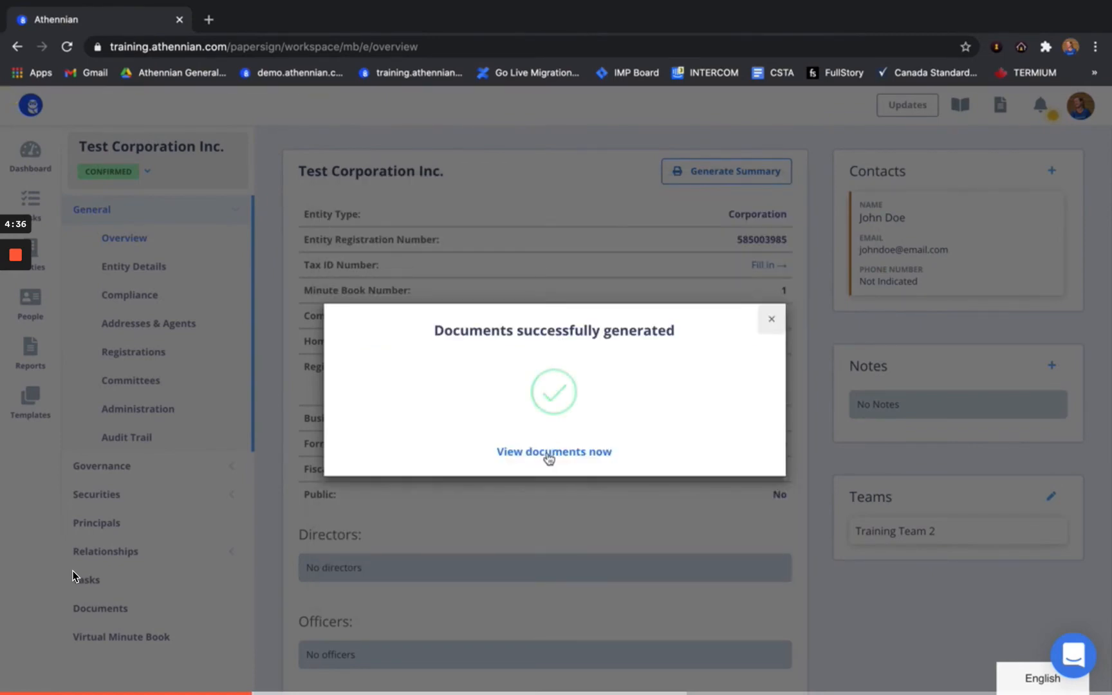
{"action": "left_click", "coordinate": [549, 455]}
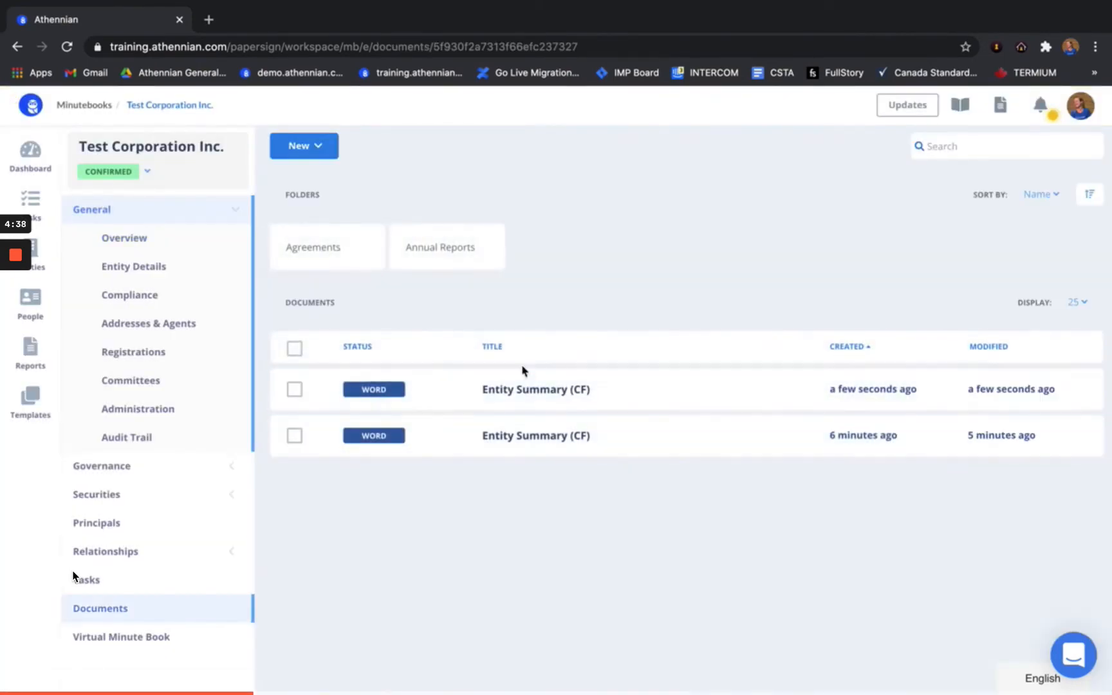
Convert the newest Entity Summary (CF) Word document to PDF
{"action": "left_click", "coordinate": [295, 392]}
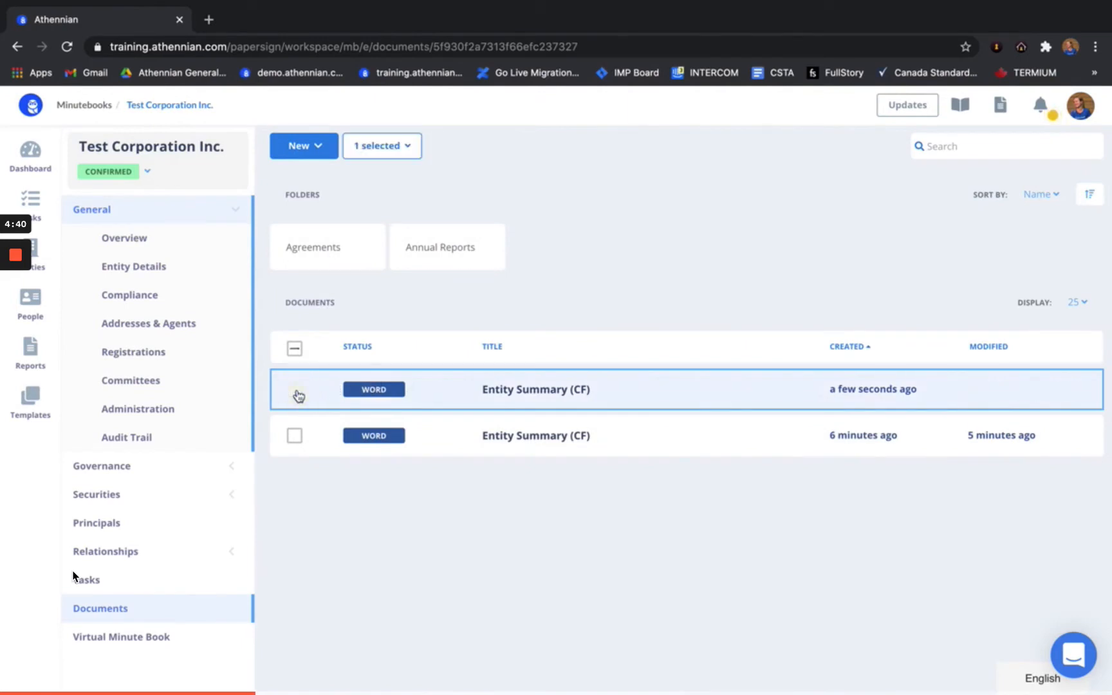
{"action": "left_click", "coordinate": [384, 157]}
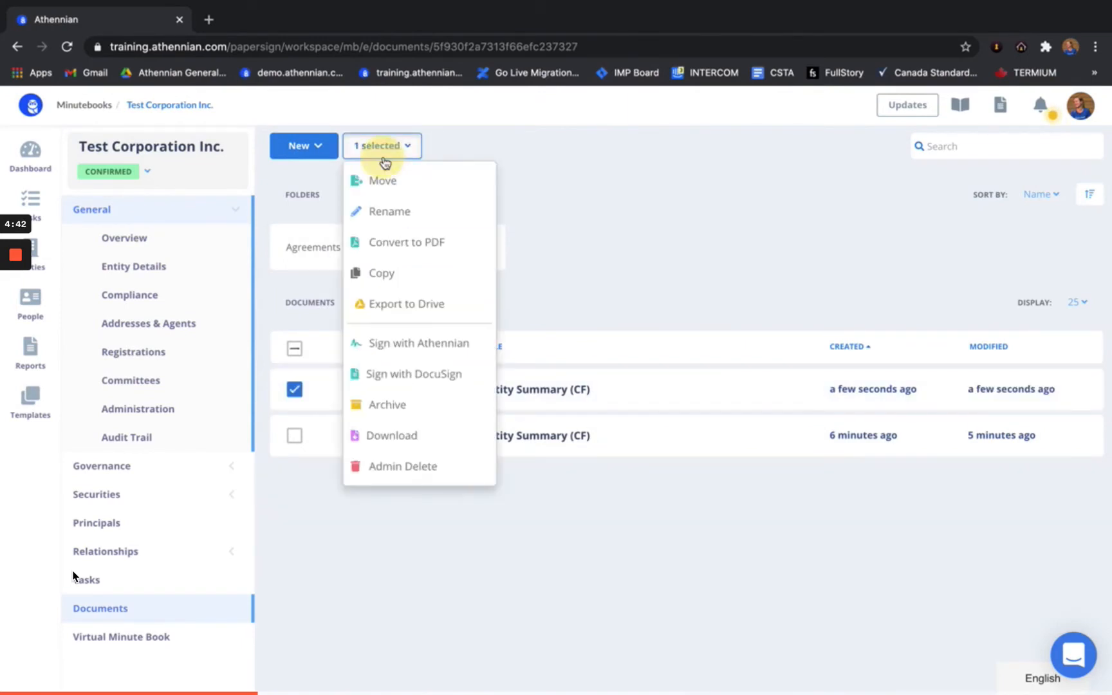
{"action": "left_click", "coordinate": [419, 242]}
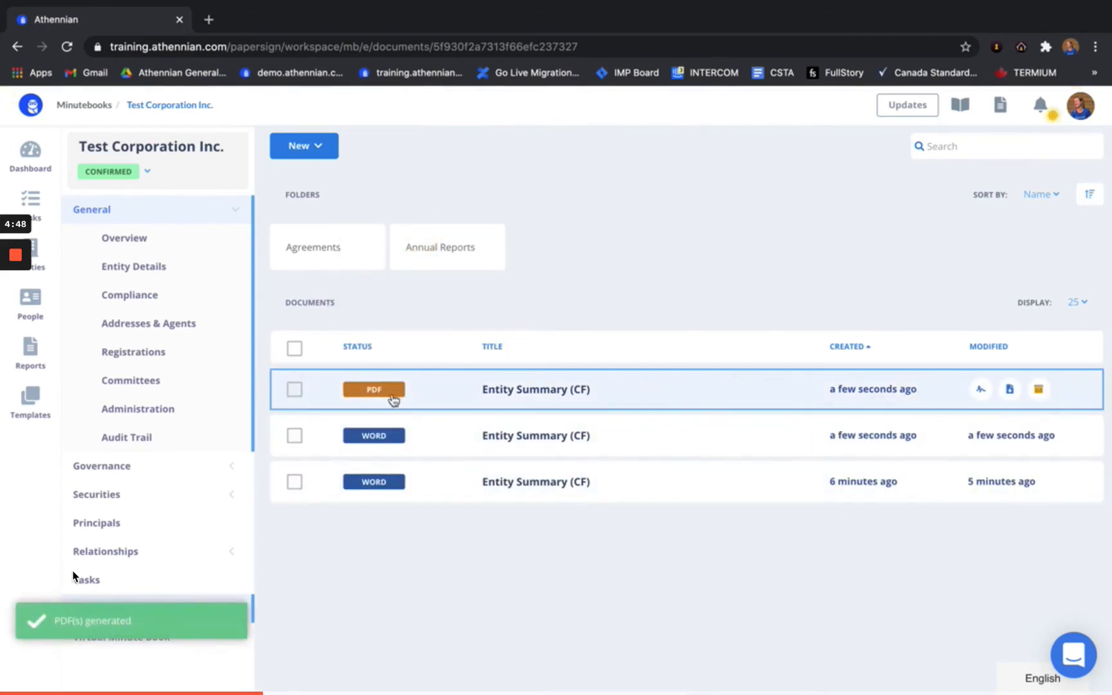
Move the Entity Summary (CF) PDF to the minute book's Corporate Profile folder and check it in the virtual minute book
{"action": "left_click", "coordinate": [295, 391]}
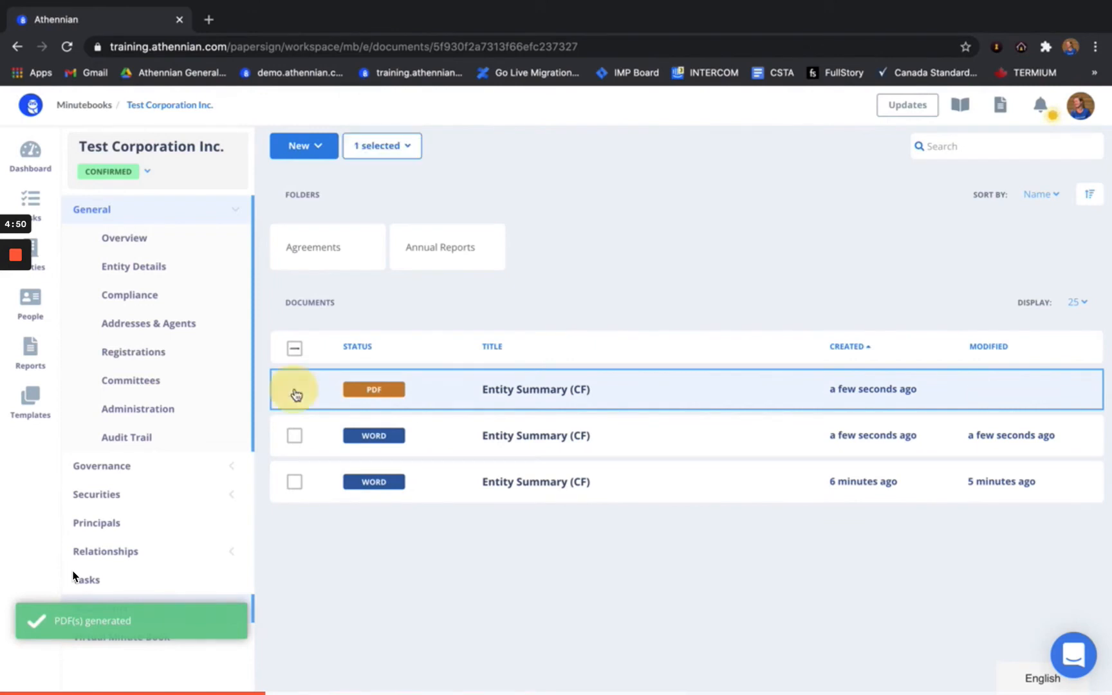
{"action": "left_click", "coordinate": [388, 143]}
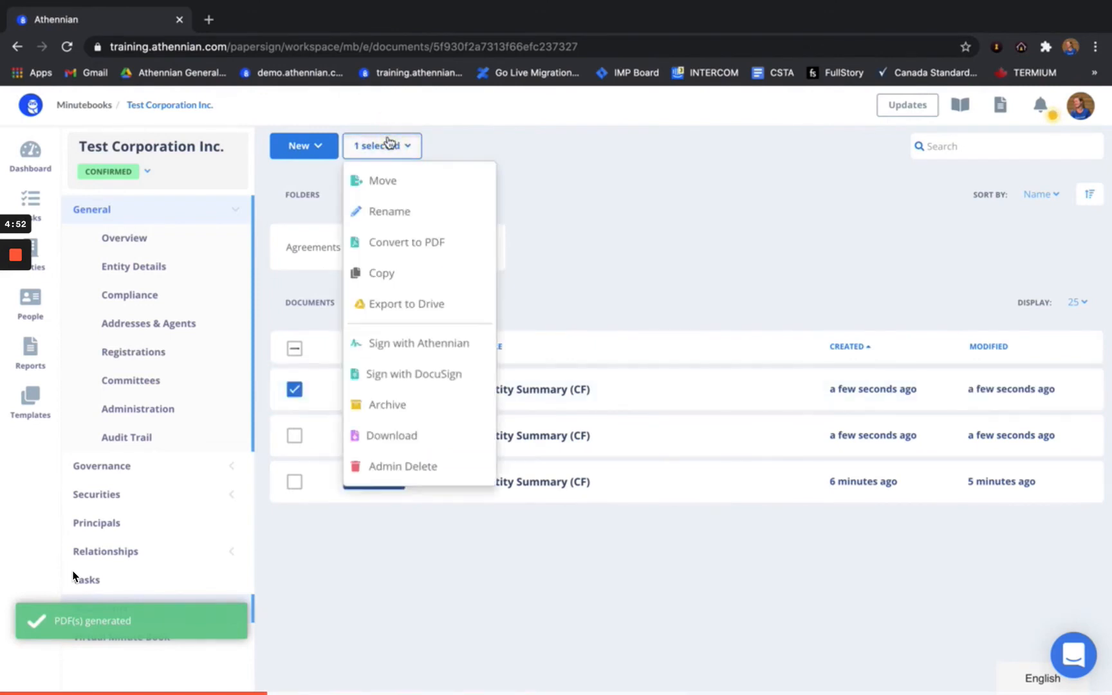
{"action": "left_click", "coordinate": [385, 182]}
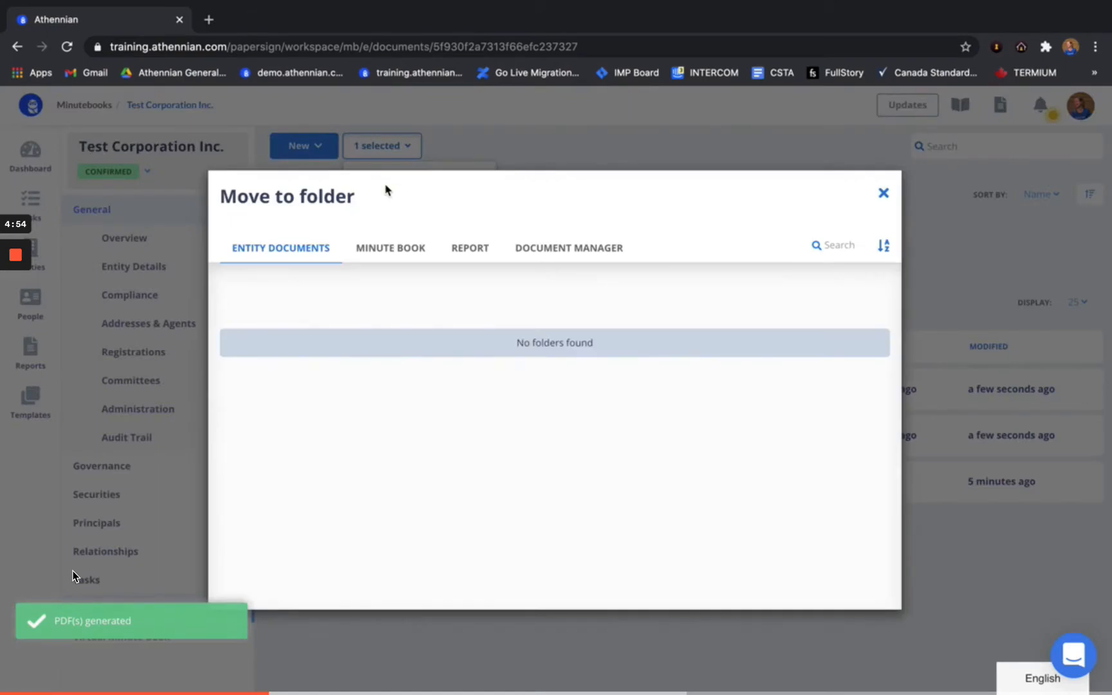
{"action": "left_click", "coordinate": [390, 251]}
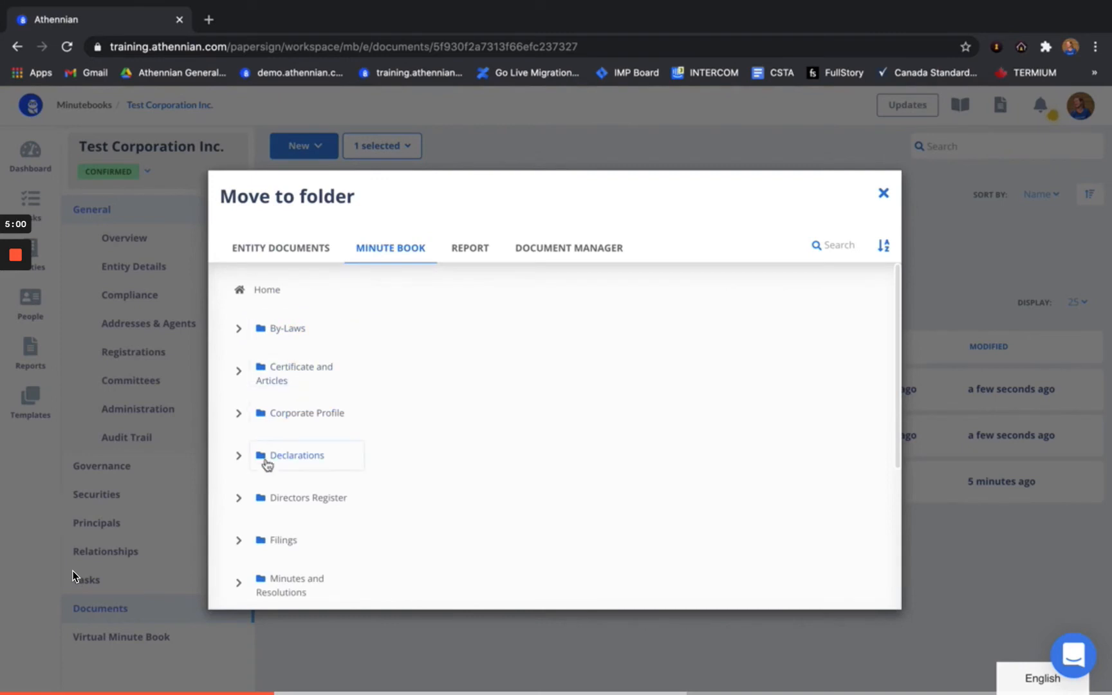
{"action": "scroll", "coordinate": [260, 479], "scroll_direction": "down", "scroll_amount": 4}
{"action": "scroll", "coordinate": [261, 482], "scroll_direction": "up", "scroll_amount": 4}
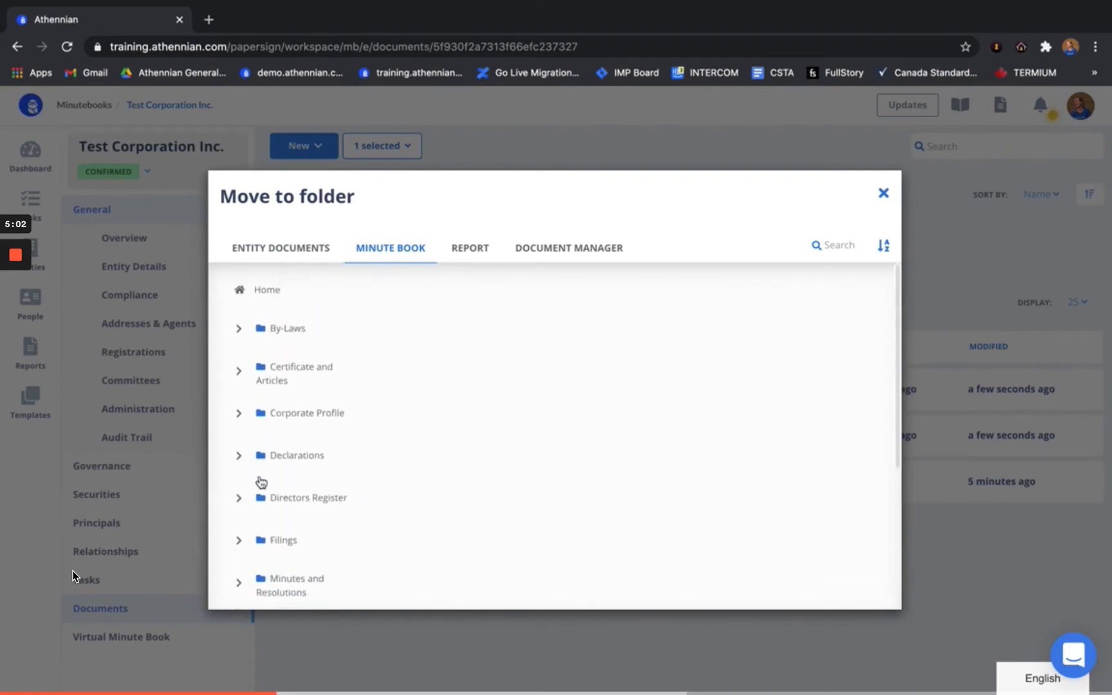
{"action": "left_click", "coordinate": [314, 422]}
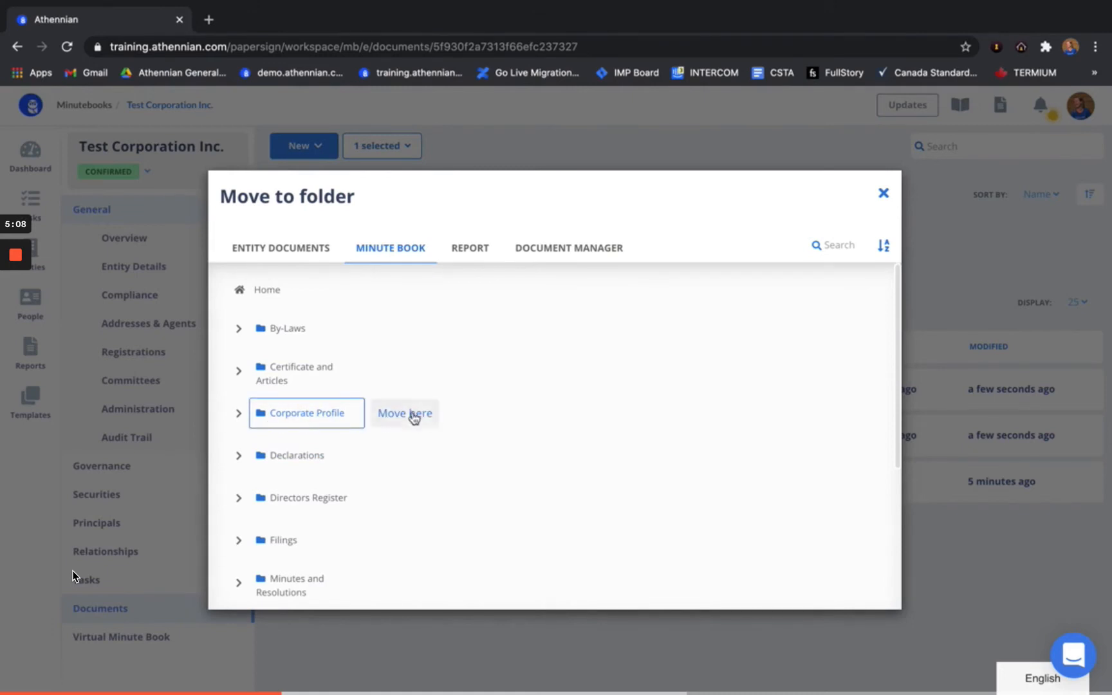
{"action": "left_click", "coordinate": [431, 415]}
{"action": "left_click", "coordinate": [594, 285]}
{"action": "left_click", "coordinate": [708, 392]}
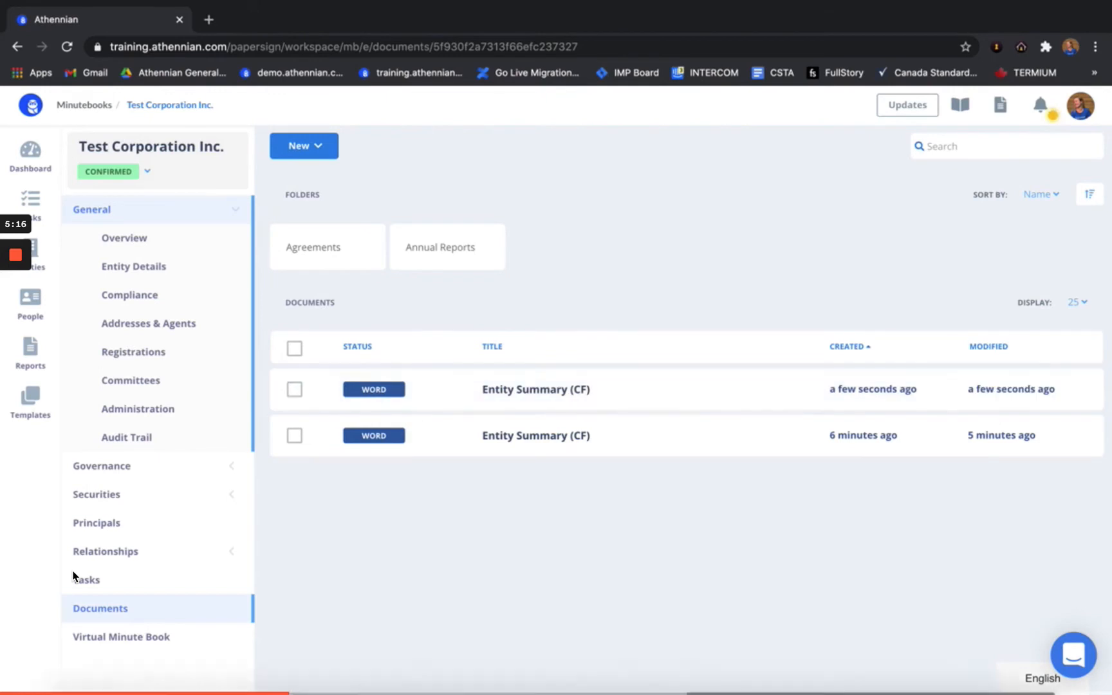
{"action": "left_click", "coordinate": [126, 639]}
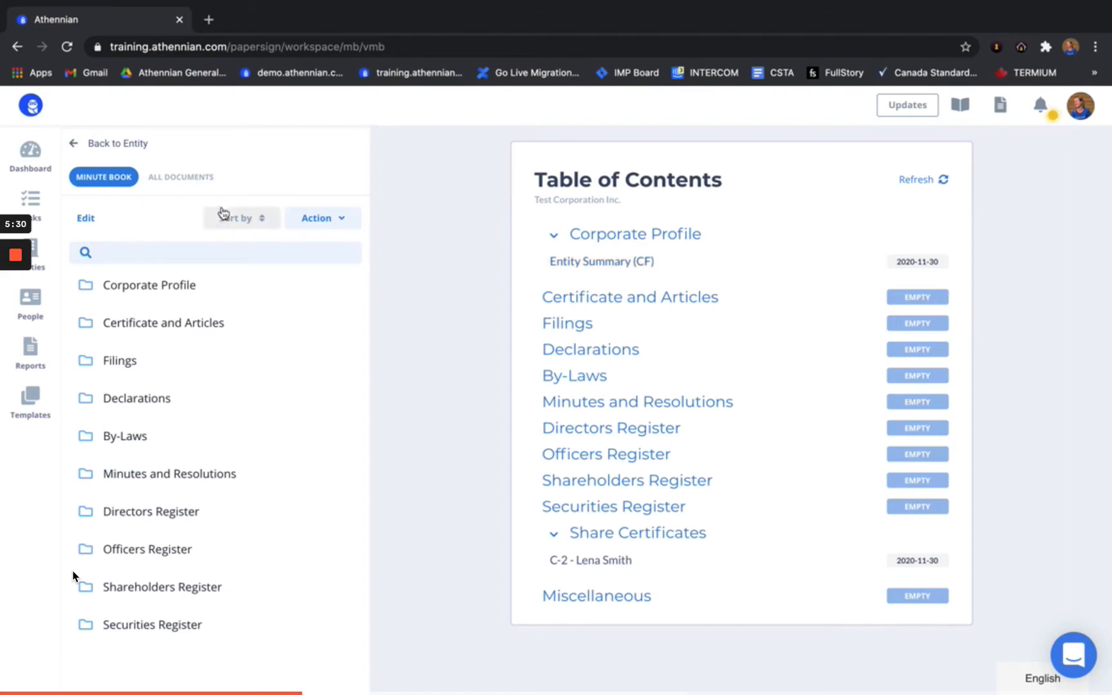
Return to the entity's share transactions and open the linked documents of the 2020-10-23 Common issuance to Shareholder Corp Inc
{"action": "left_click", "coordinate": [74, 146]}
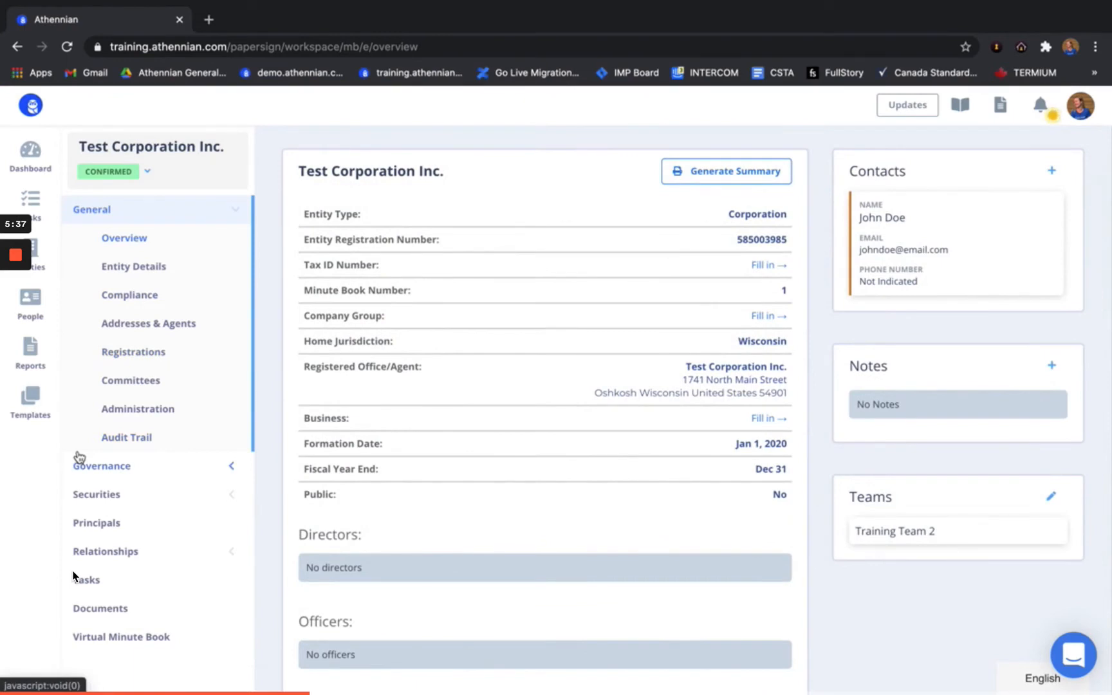
{"action": "left_click", "coordinate": [92, 501]}
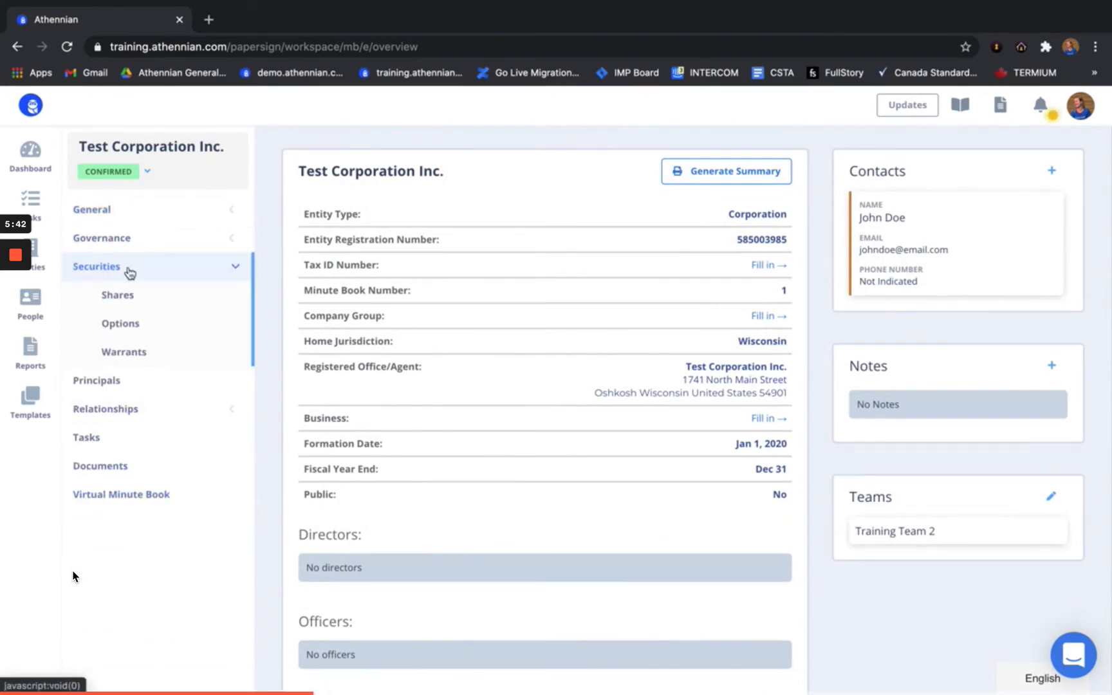
{"action": "left_click", "coordinate": [118, 297]}
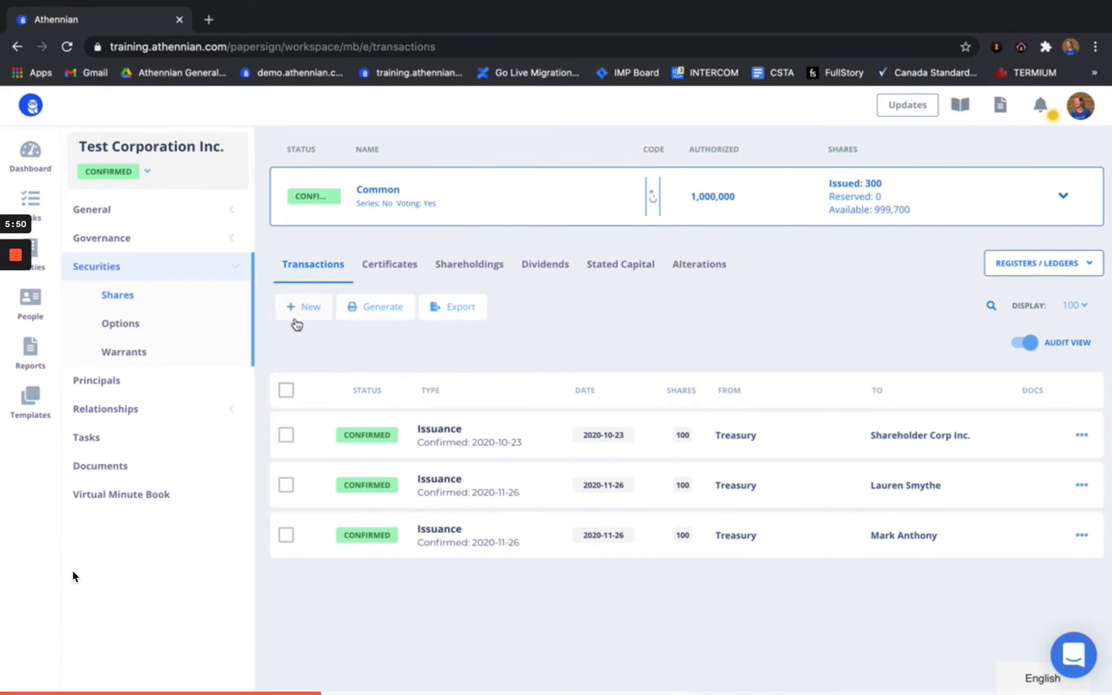
{"action": "left_click", "coordinate": [472, 436]}
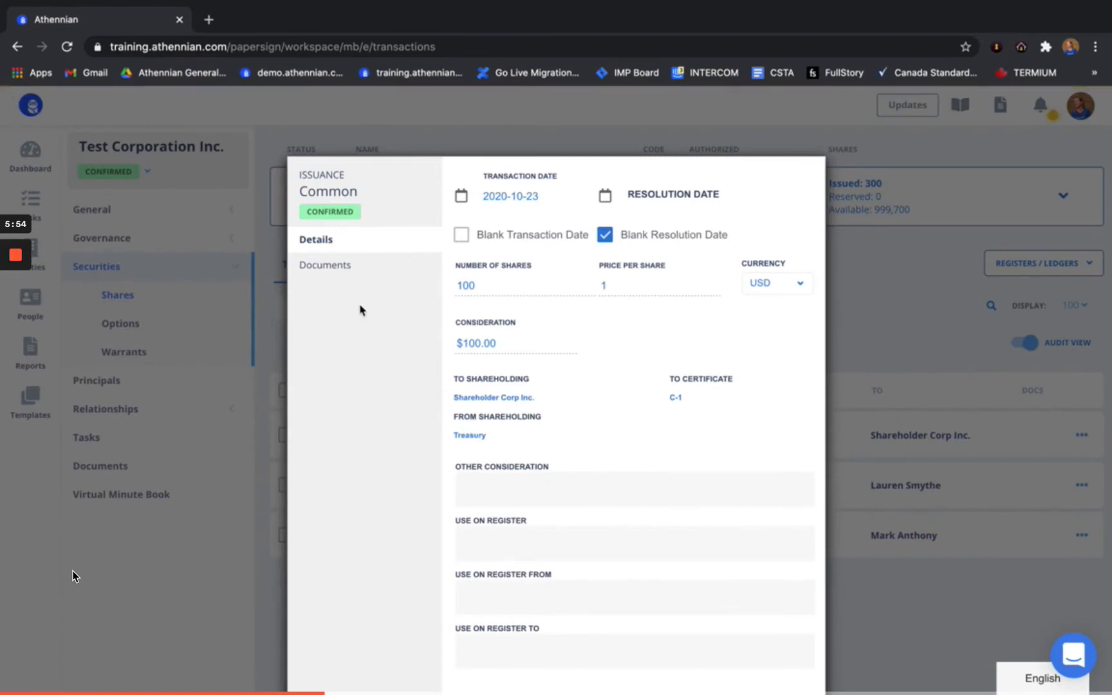
{"action": "left_click", "coordinate": [330, 267]}
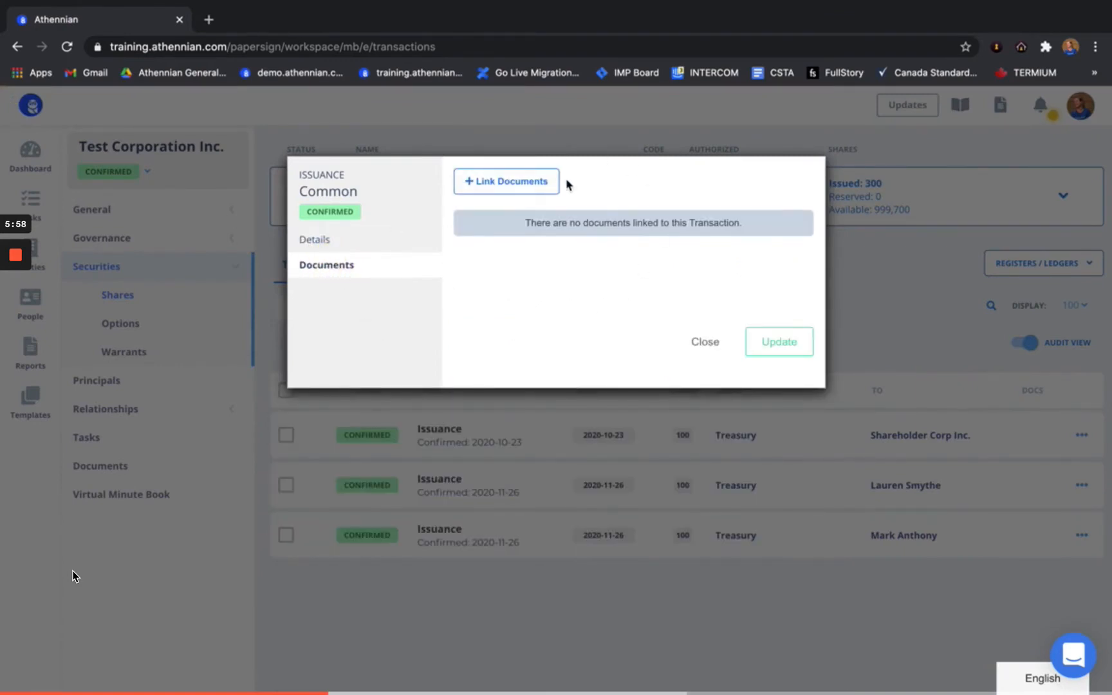
Link the C-2 certificate from the Share Certificates folder to the issuance and update the transaction
{"action": "left_click", "coordinate": [505, 186]}
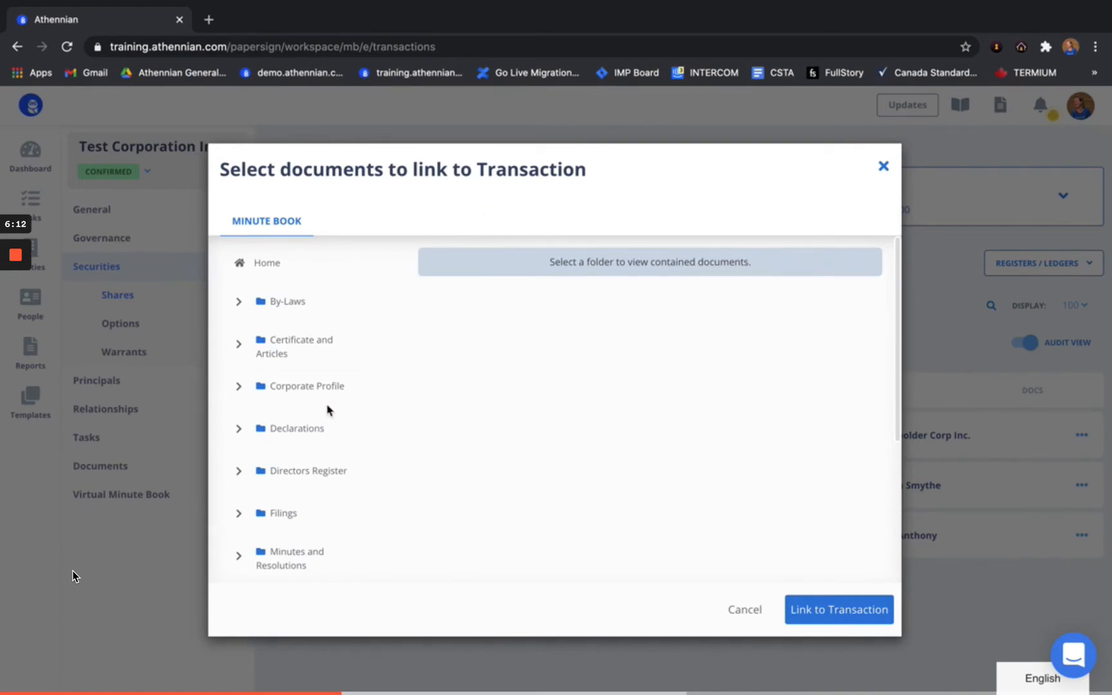
{"action": "scroll", "coordinate": [329, 410], "scroll_direction": "down", "scroll_amount": 3}
{"action": "scroll", "coordinate": [329, 410], "scroll_direction": "down", "scroll_amount": 3}
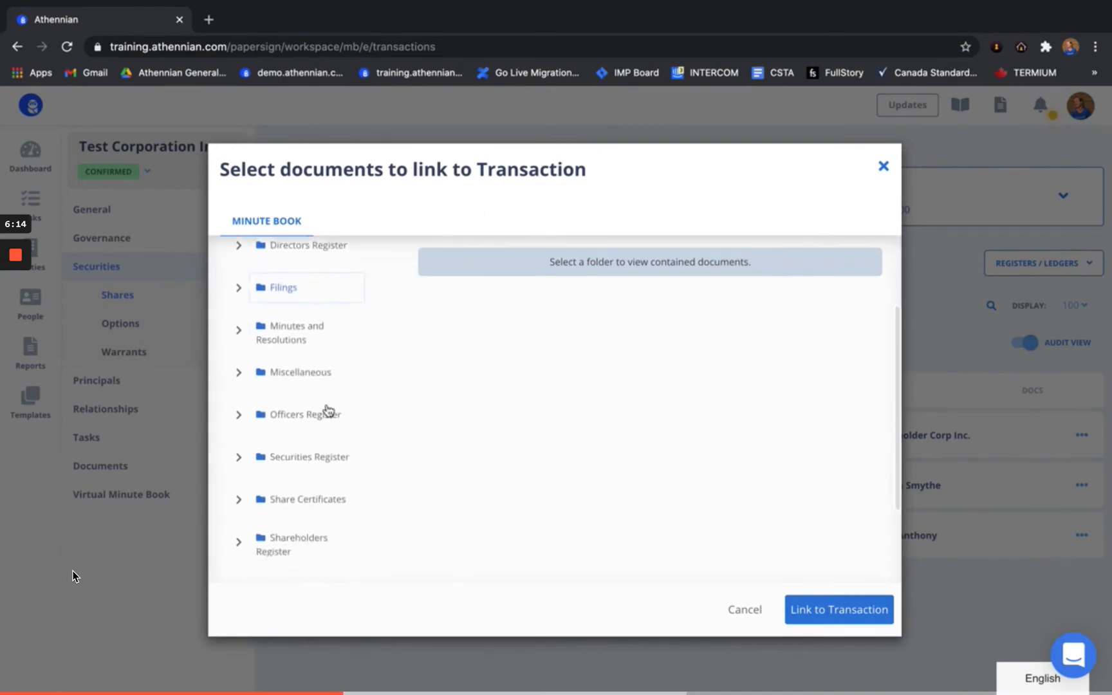
{"action": "left_click", "coordinate": [302, 492]}
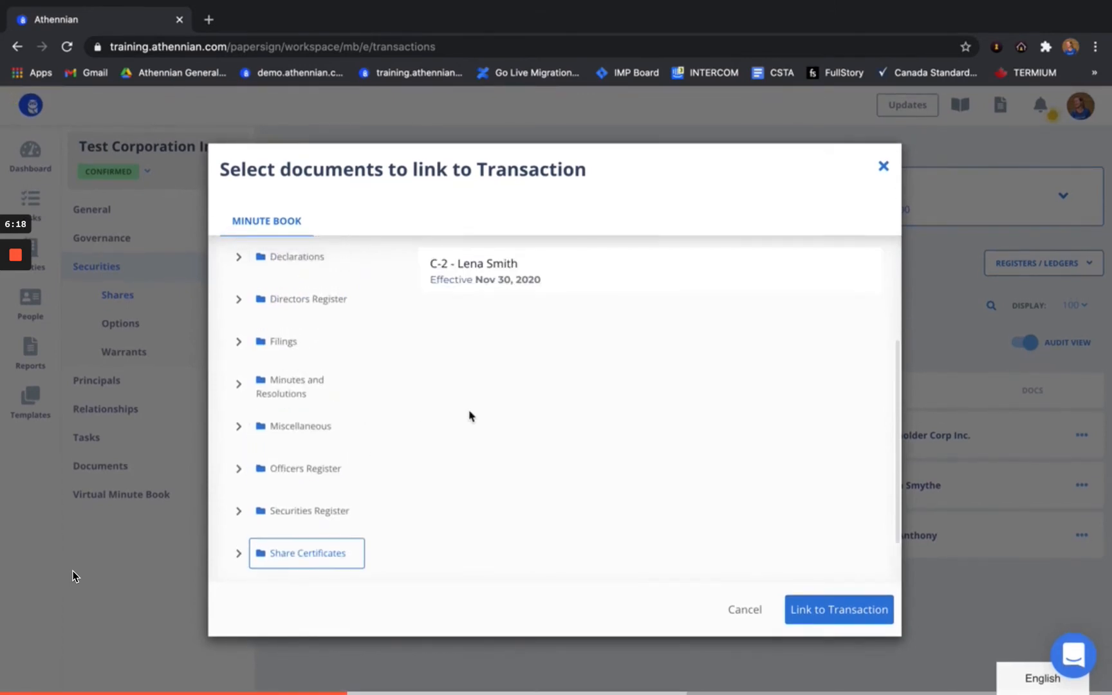
{"action": "mouse_move", "coordinate": [517, 258]}
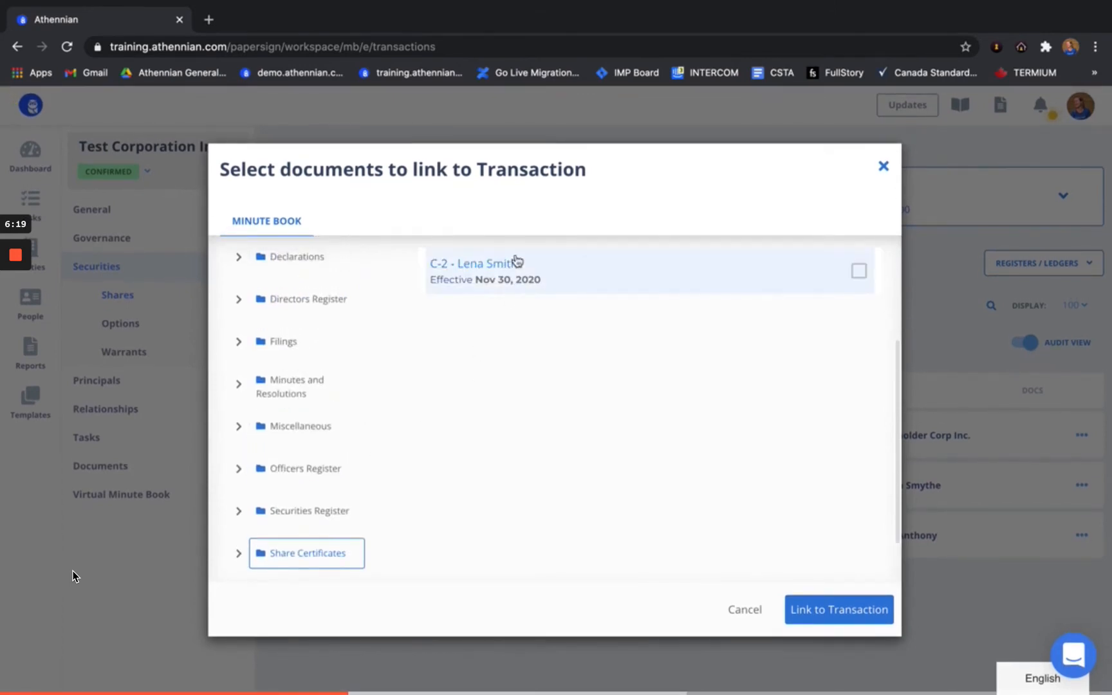
{"action": "left_click", "coordinate": [859, 271]}
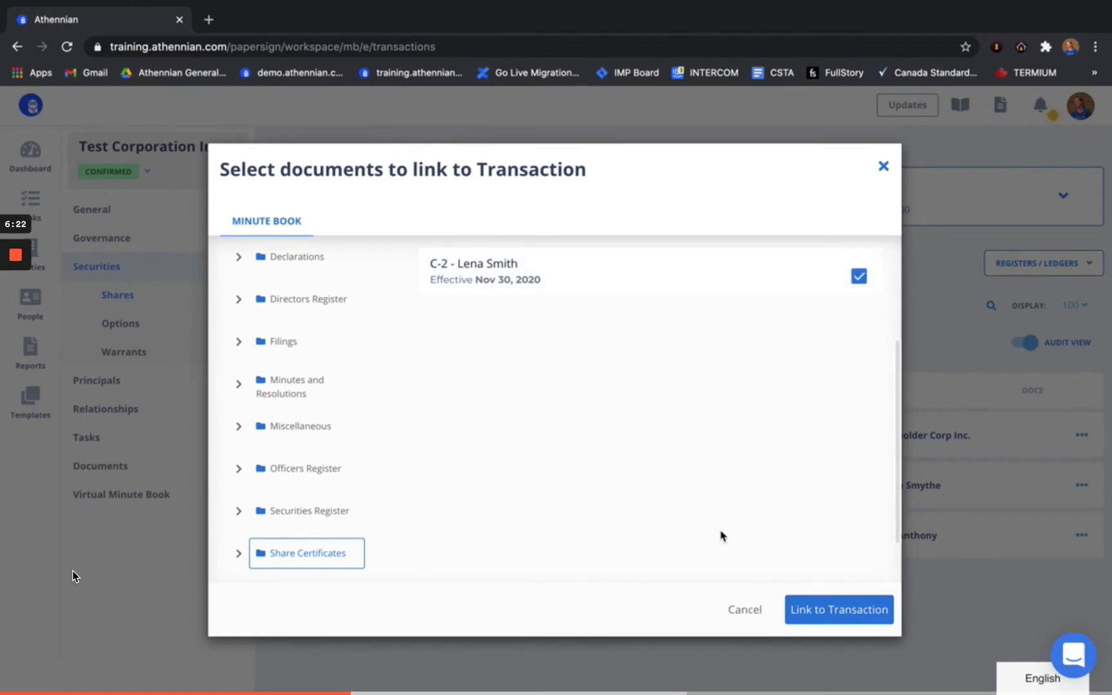
{"action": "left_click", "coordinate": [855, 611]}
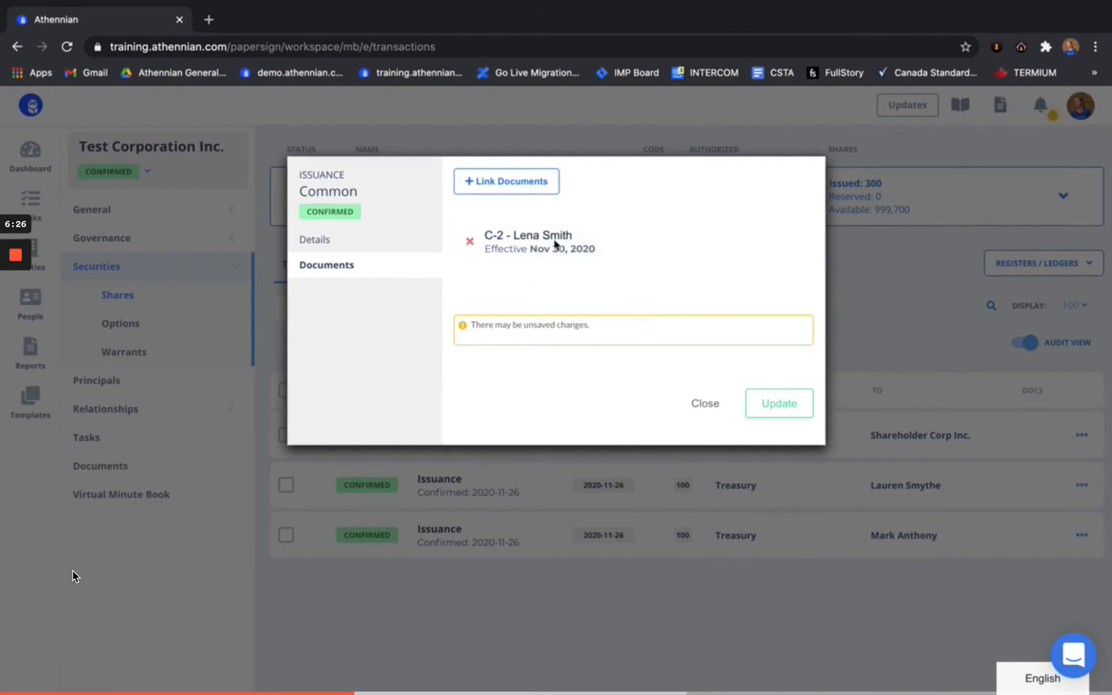
{"action": "left_click", "coordinate": [779, 406]}
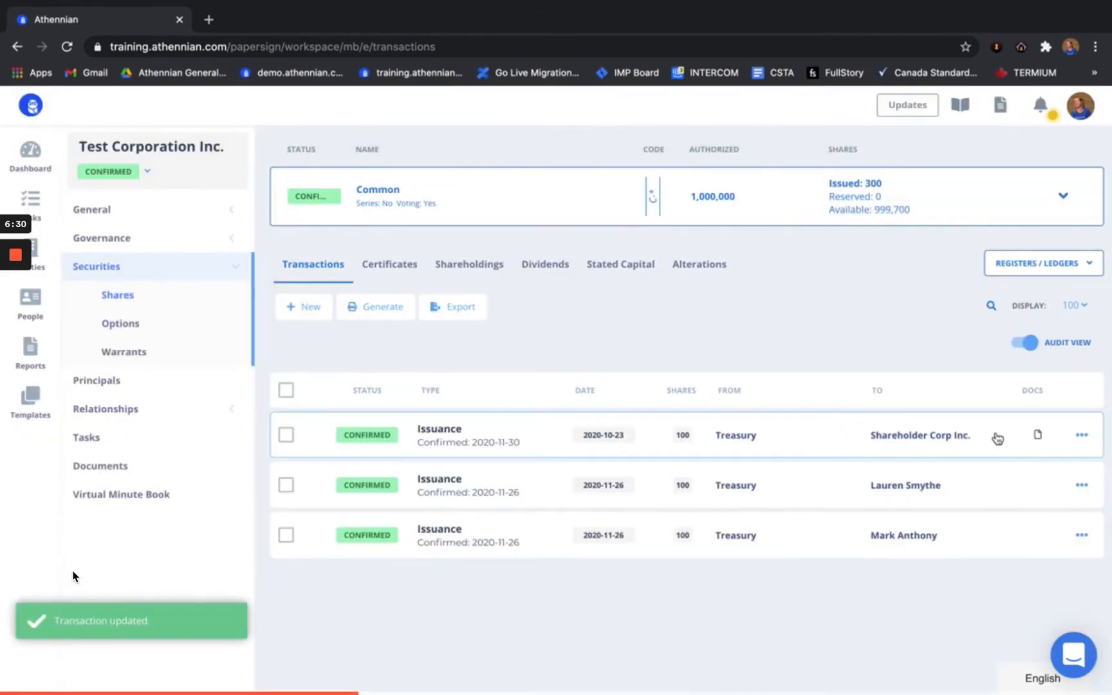
Preview the C-2 certificate linked to the 2020-10-23 issuance, and close the preview and the transaction
{"action": "left_click", "coordinate": [1037, 438]}
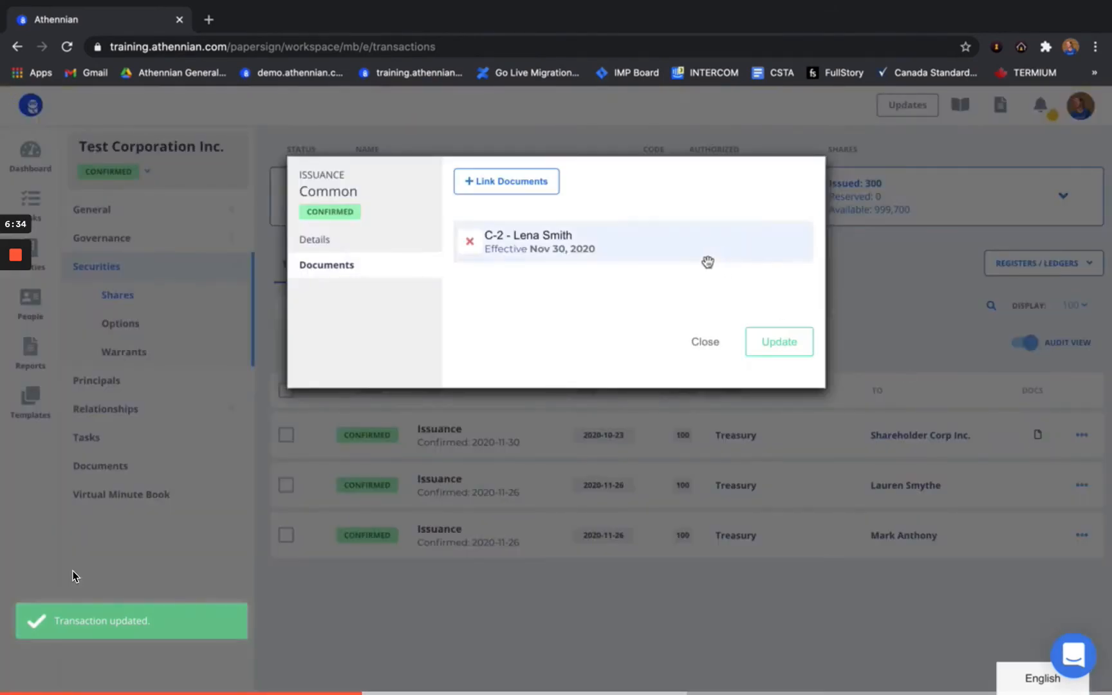
{"action": "left_click", "coordinate": [556, 251]}
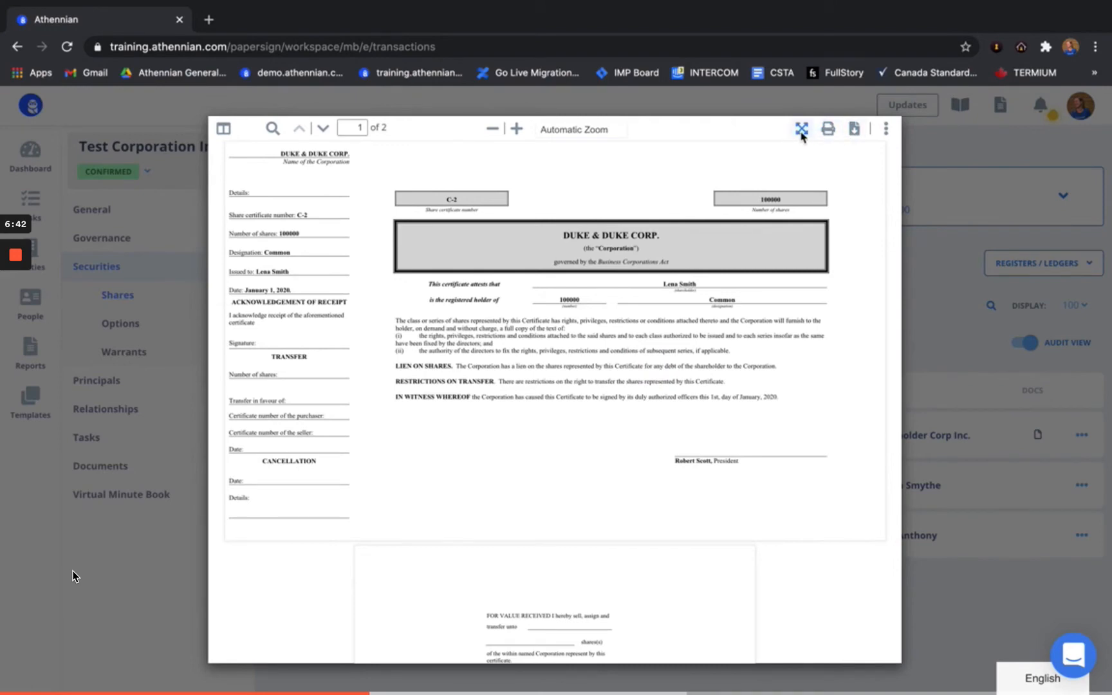
{"action": "left_click", "coordinate": [925, 282]}
{"action": "left_click", "coordinate": [705, 344]}
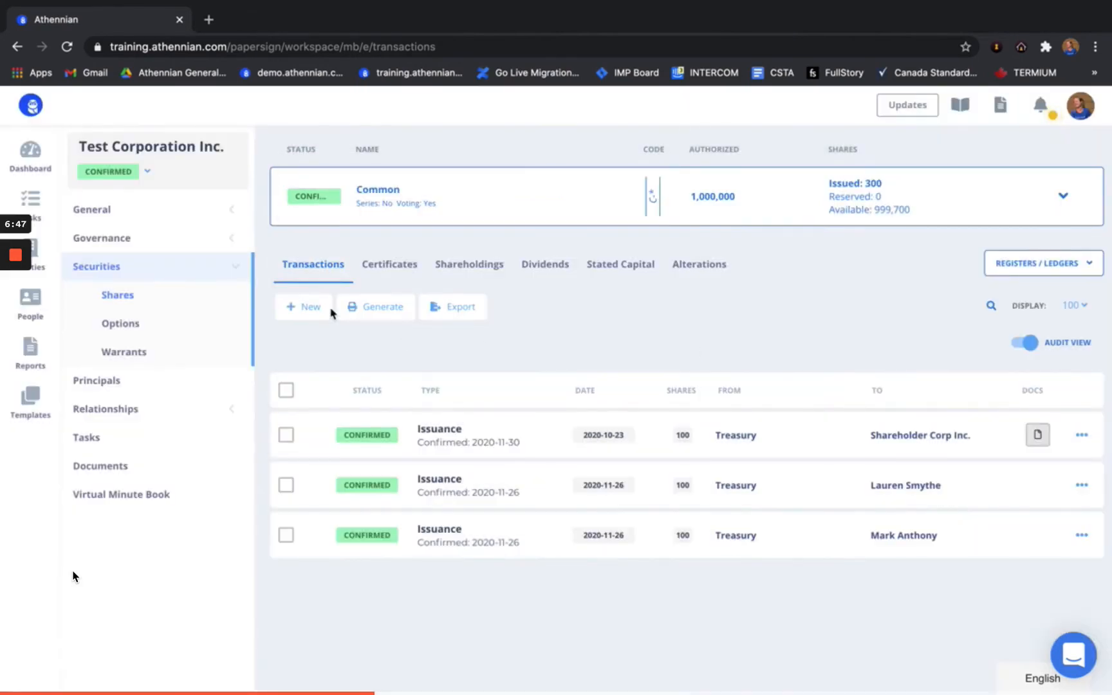
Link Entity Summary (CF) from the Corporate Profile folder to the California foreign qualification registration and save it
{"action": "left_click", "coordinate": [225, 211]}
{"action": "left_click", "coordinate": [126, 352]}
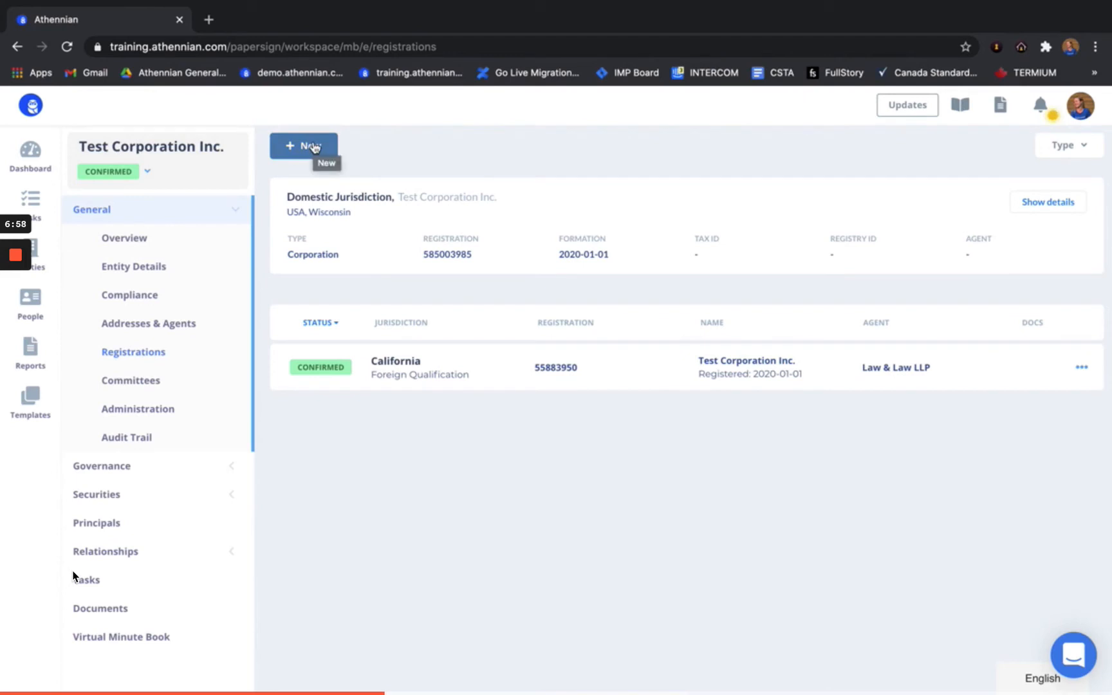
{"action": "left_click", "coordinate": [454, 370]}
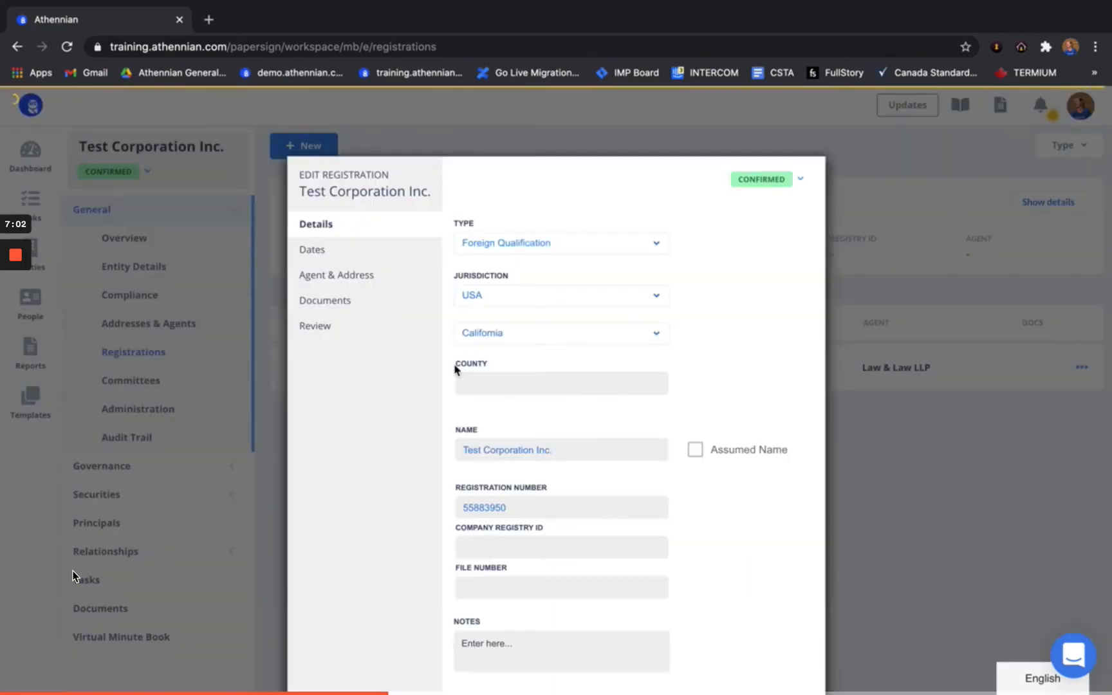
{"action": "left_click", "coordinate": [345, 306]}
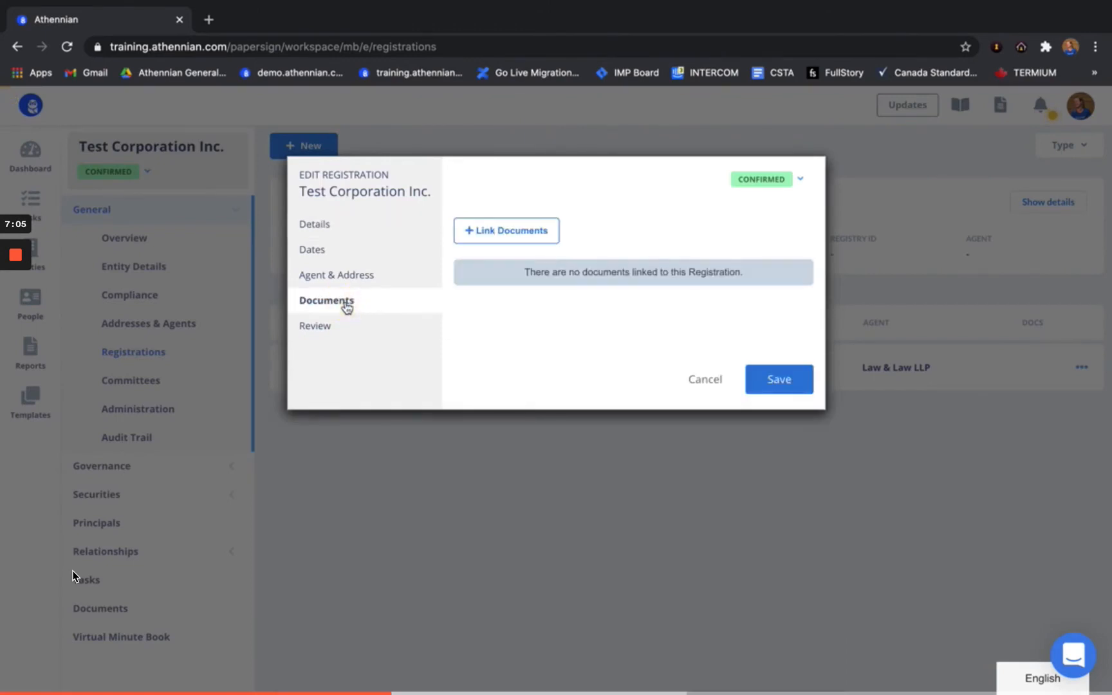
{"action": "left_click", "coordinate": [515, 232]}
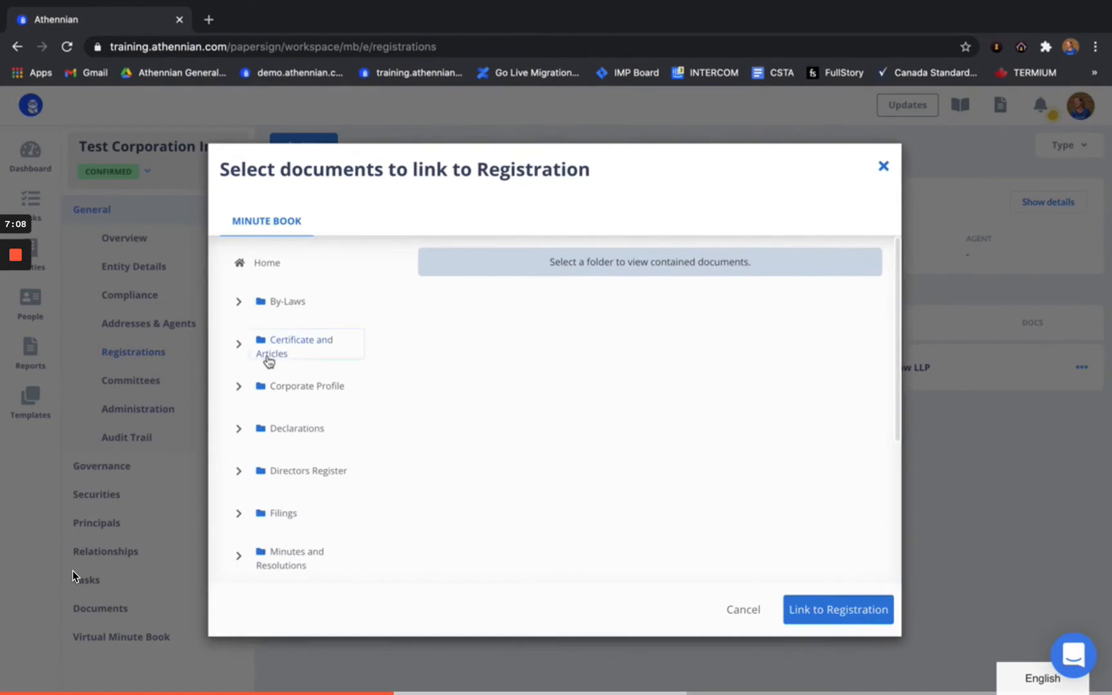
{"action": "left_click", "coordinate": [275, 385]}
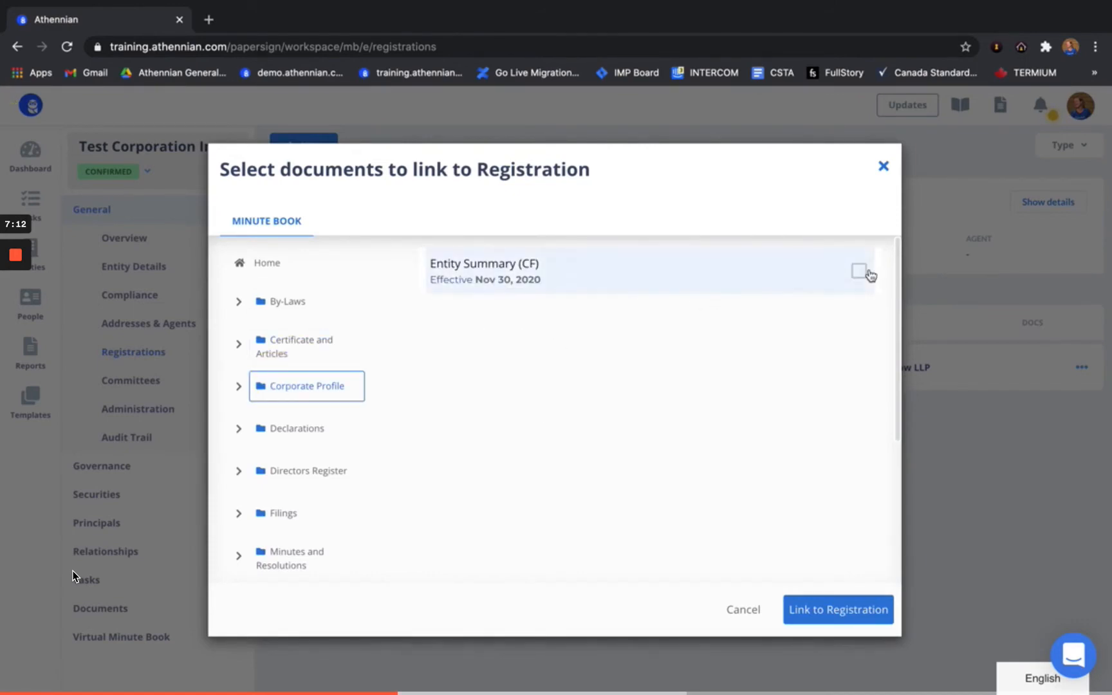
{"action": "left_click", "coordinate": [859, 272]}
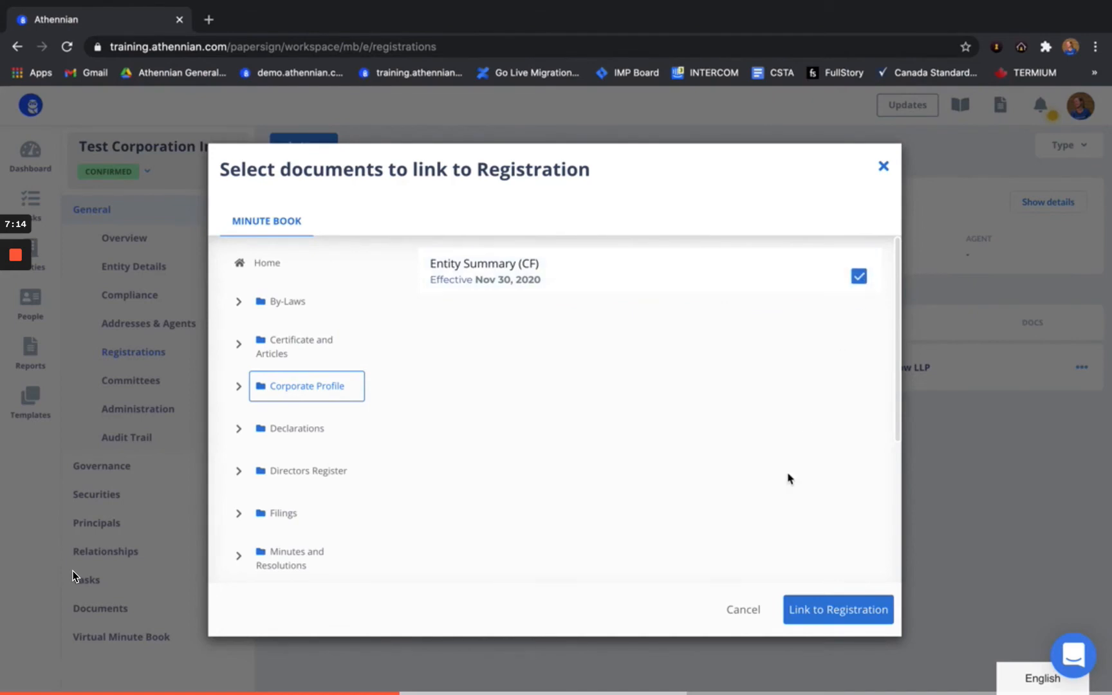
{"action": "left_click", "coordinate": [816, 615]}
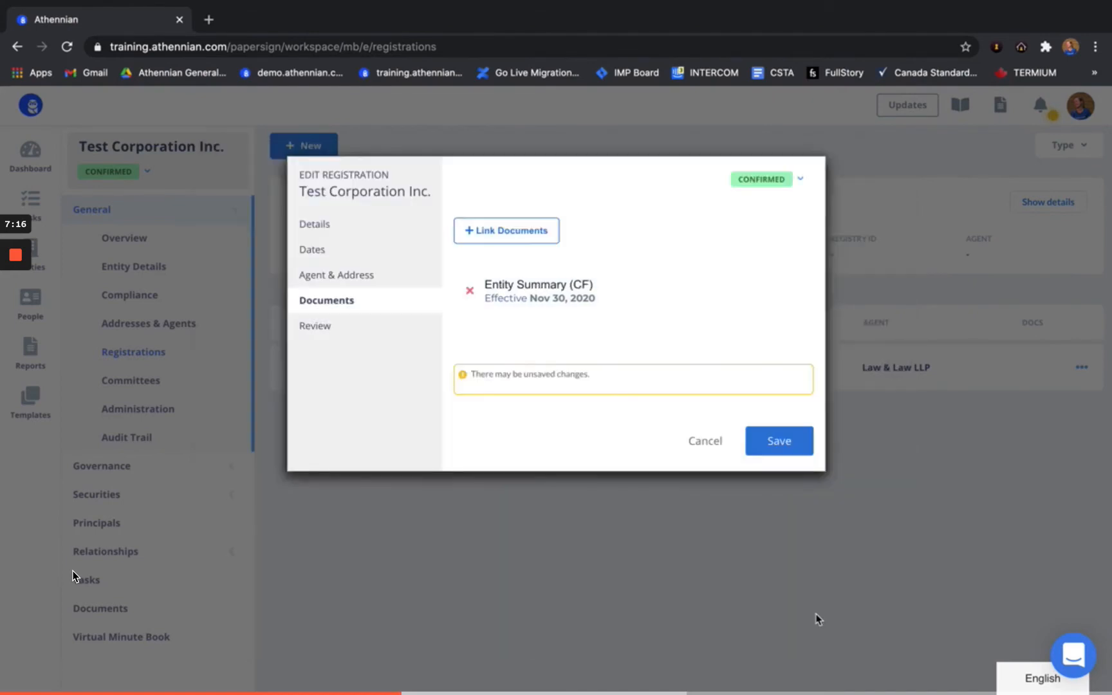
{"action": "left_click", "coordinate": [775, 444]}
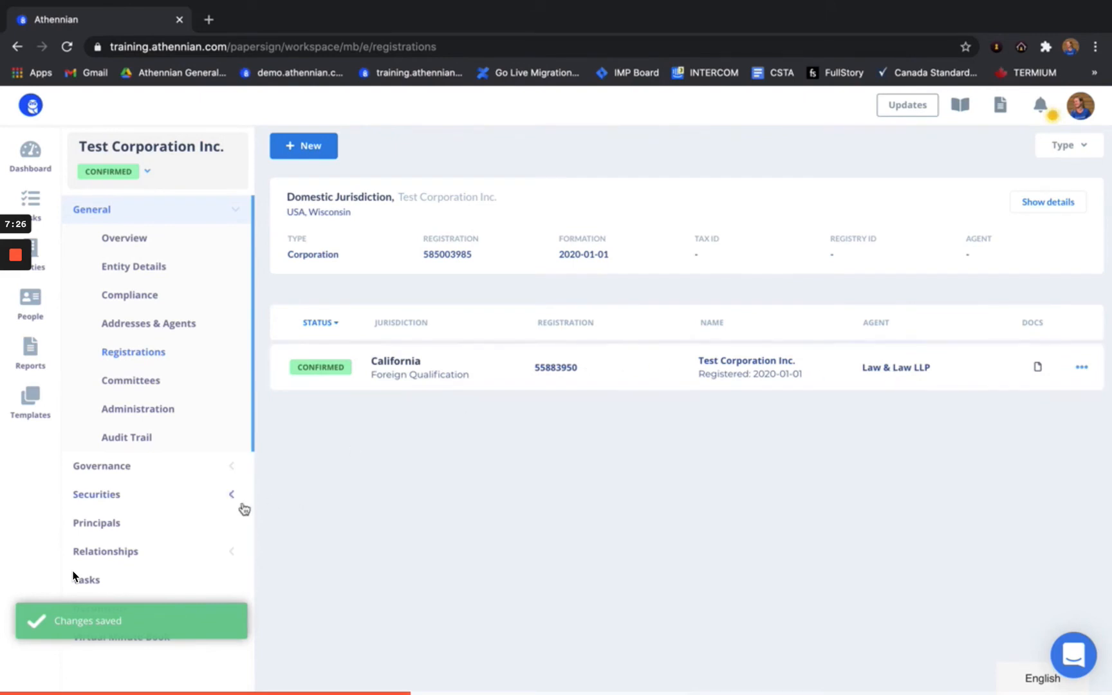
Open the virtual minute book's Corporate Profile folder
{"action": "left_click", "coordinate": [234, 210]}
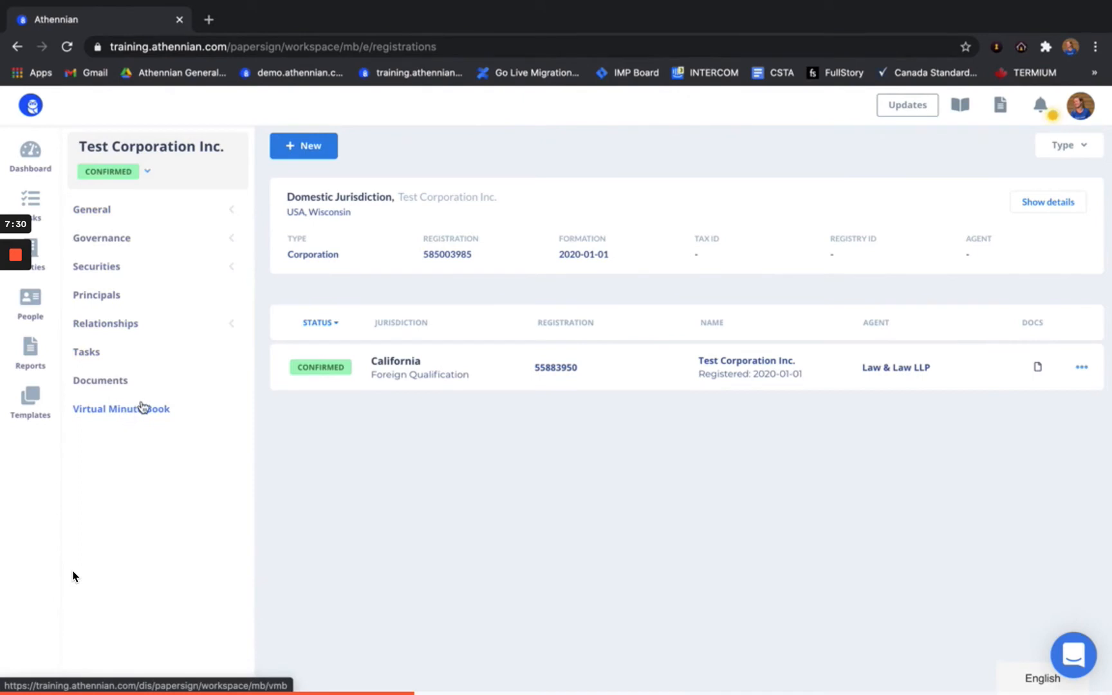
{"action": "left_click", "coordinate": [142, 406]}
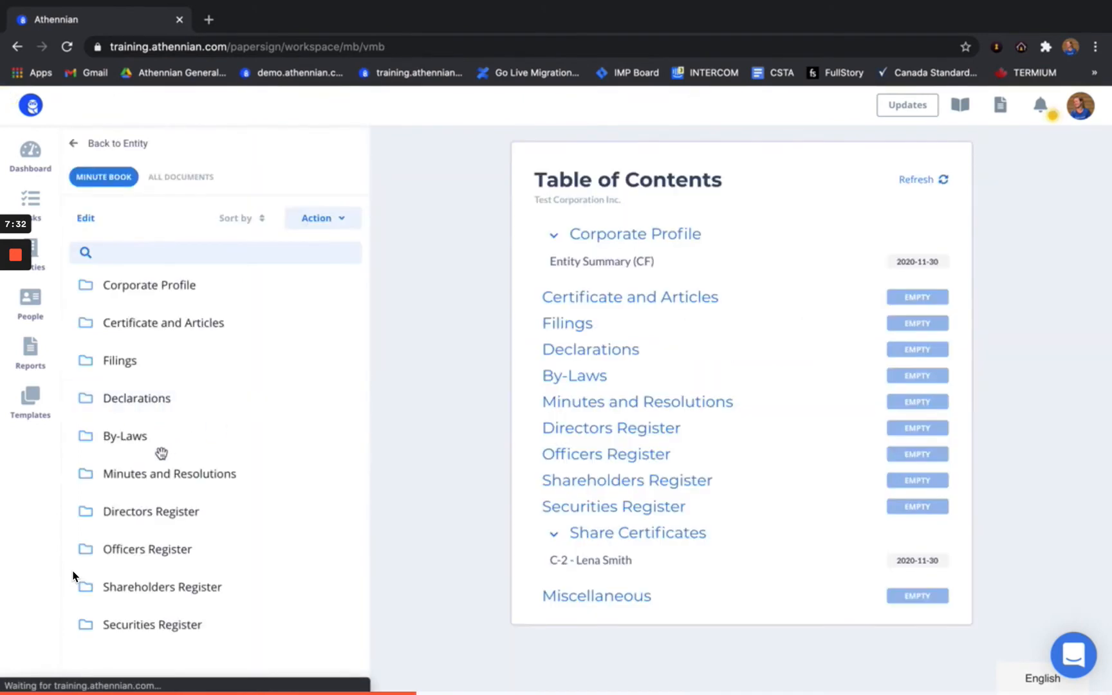
{"action": "left_click", "coordinate": [156, 290]}
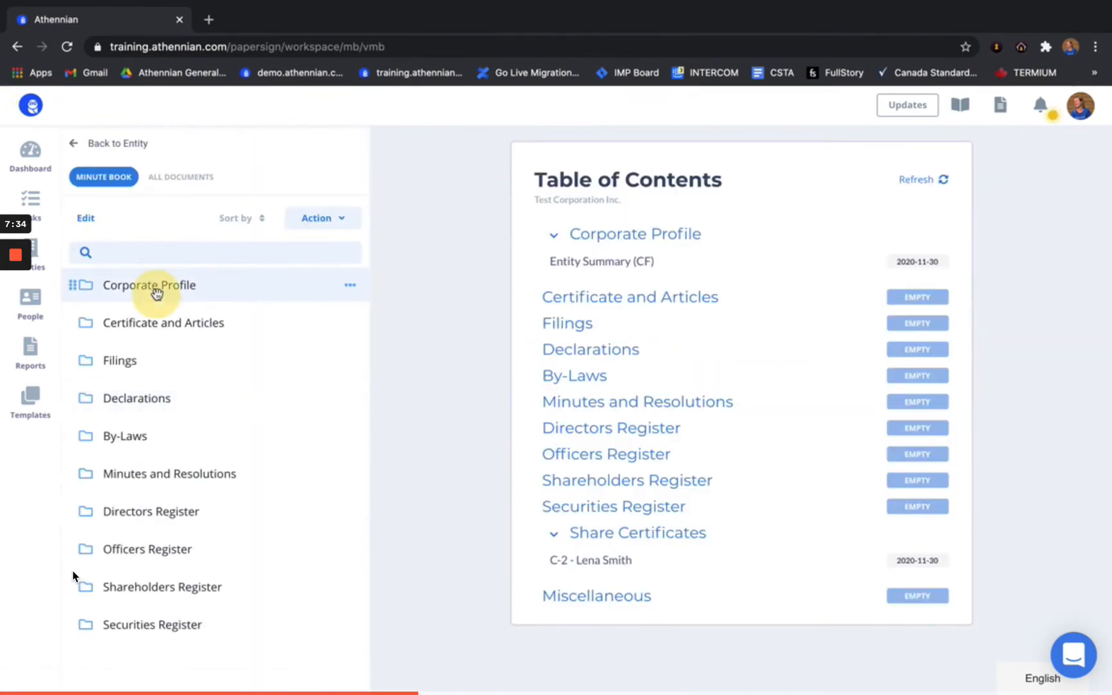
{"action": "left_click", "coordinate": [161, 289]}
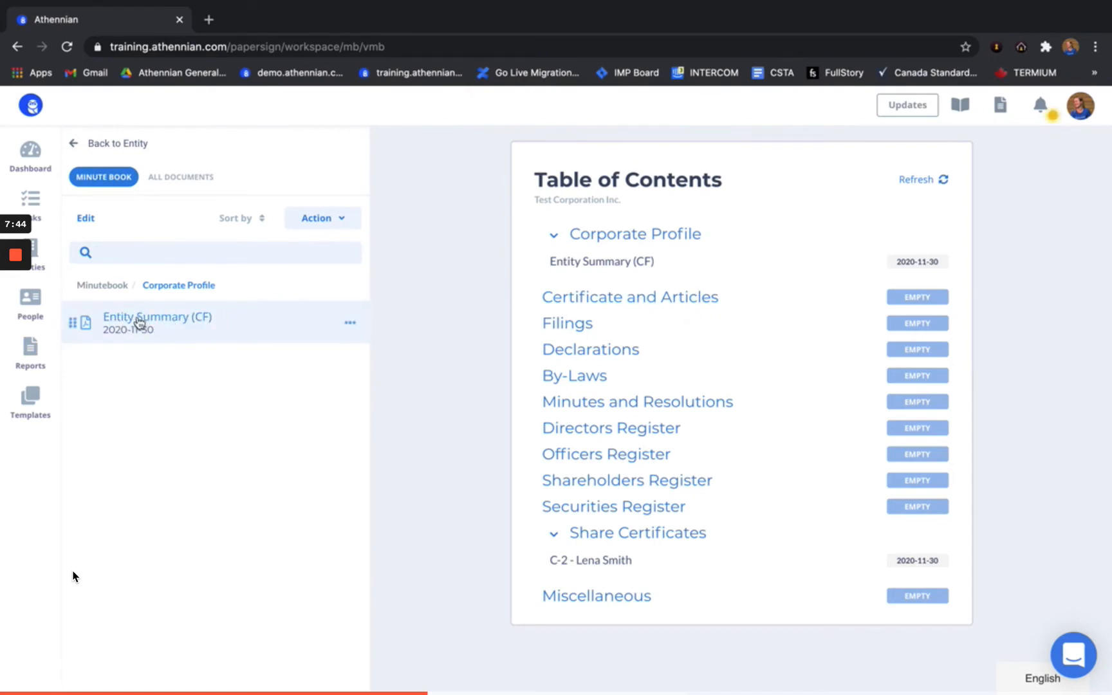
Move Entity Summary (CF) from Corporate Profile to the Certificate and Articles folder and refresh the table of contents
{"action": "left_click", "coordinate": [351, 327]}
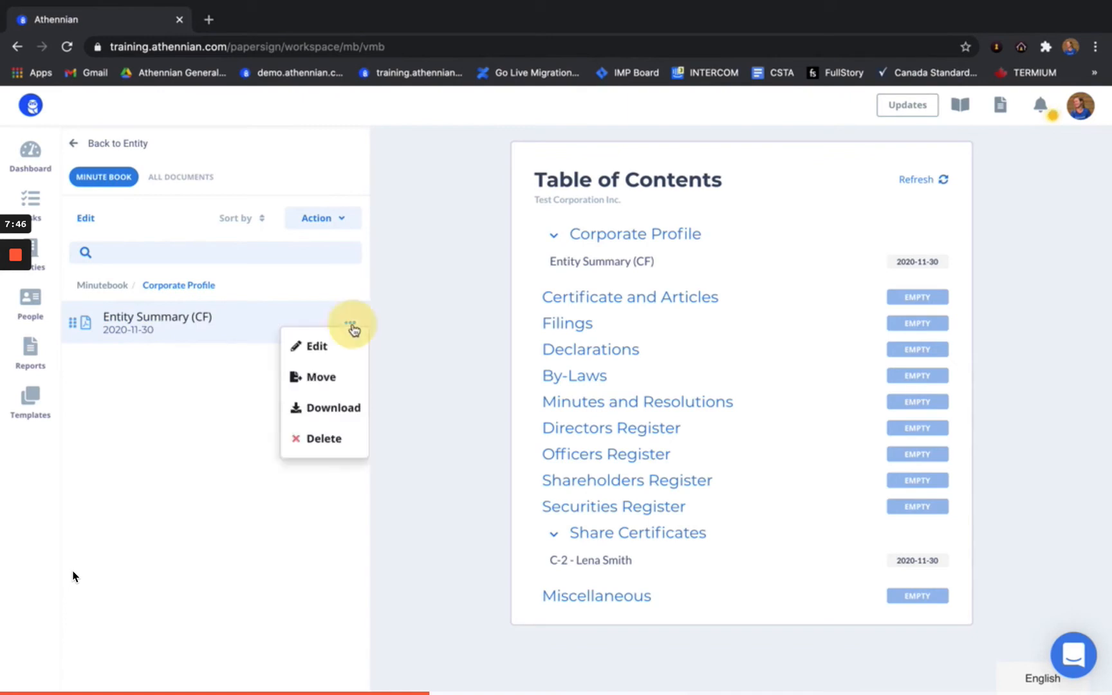
{"action": "left_click", "coordinate": [319, 380]}
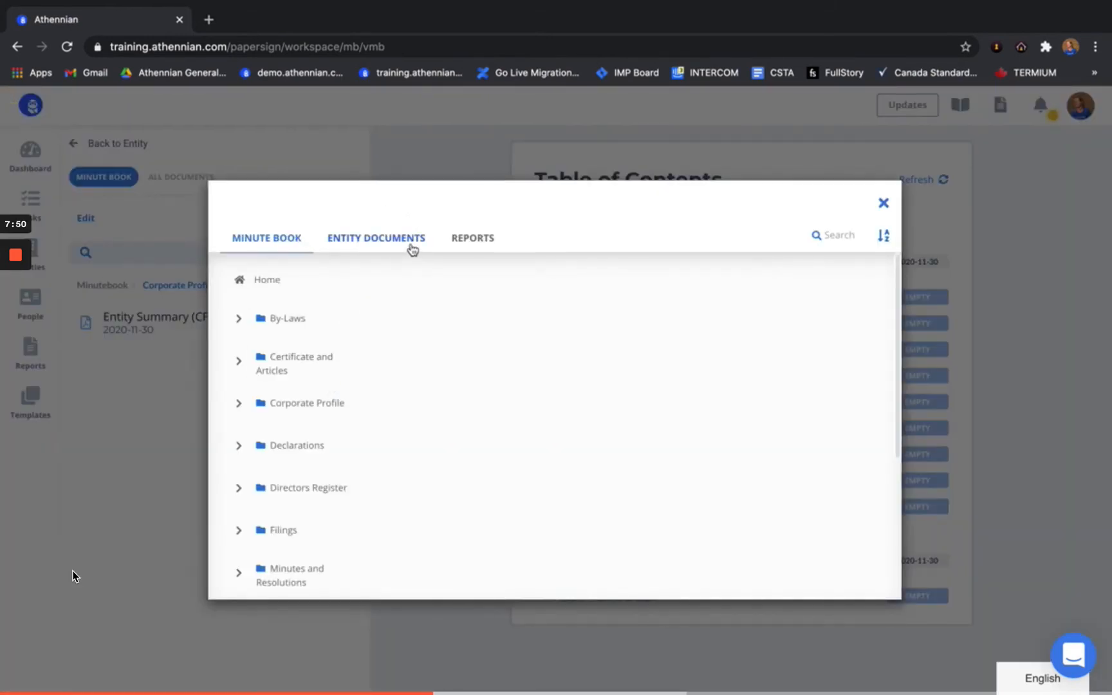
{"action": "scroll", "coordinate": [290, 472], "scroll_direction": "down", "scroll_amount": 3}
{"action": "scroll", "coordinate": [290, 472], "scroll_direction": "up", "scroll_amount": 3}
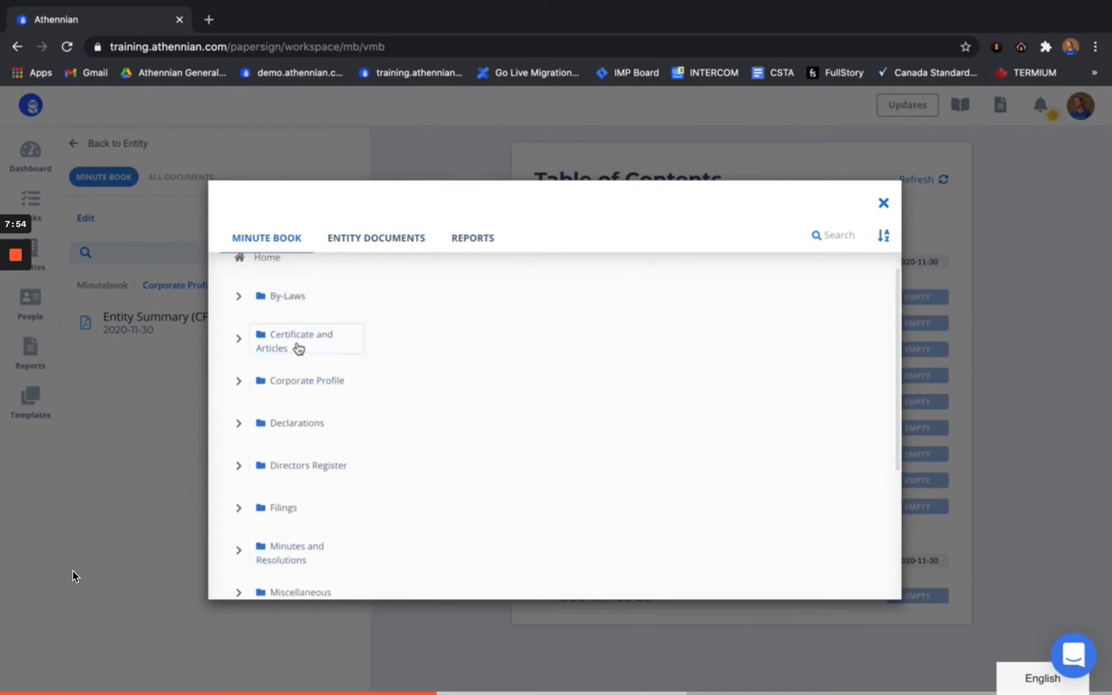
{"action": "left_click", "coordinate": [323, 347]}
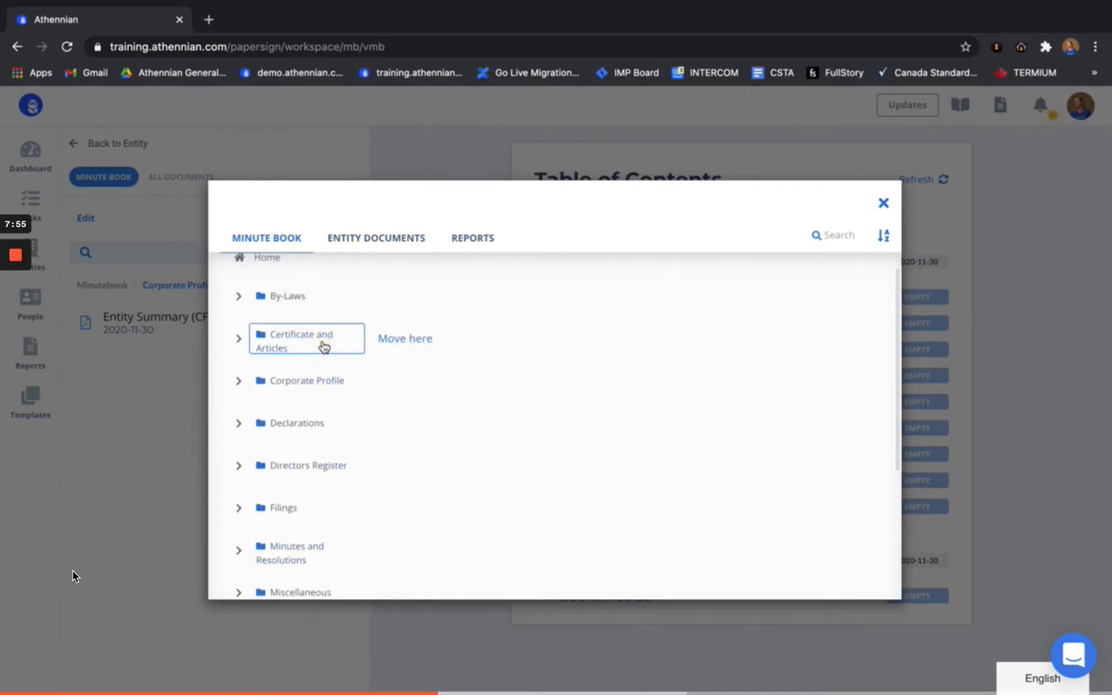
{"action": "left_click", "coordinate": [397, 339]}
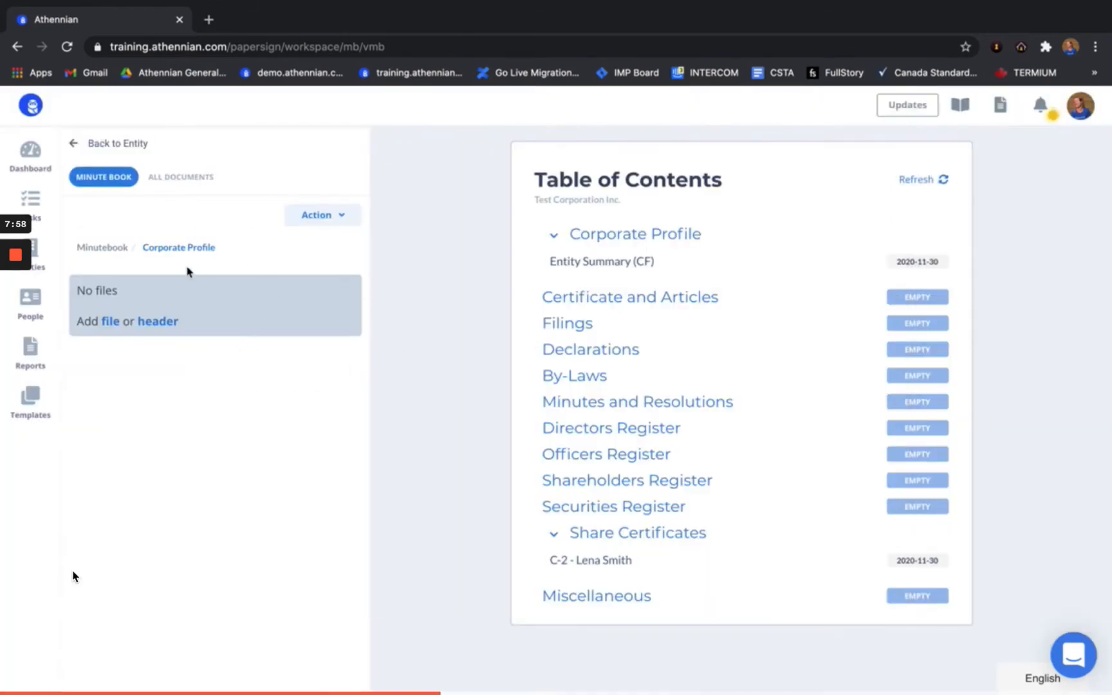
{"action": "left_click", "coordinate": [917, 181]}
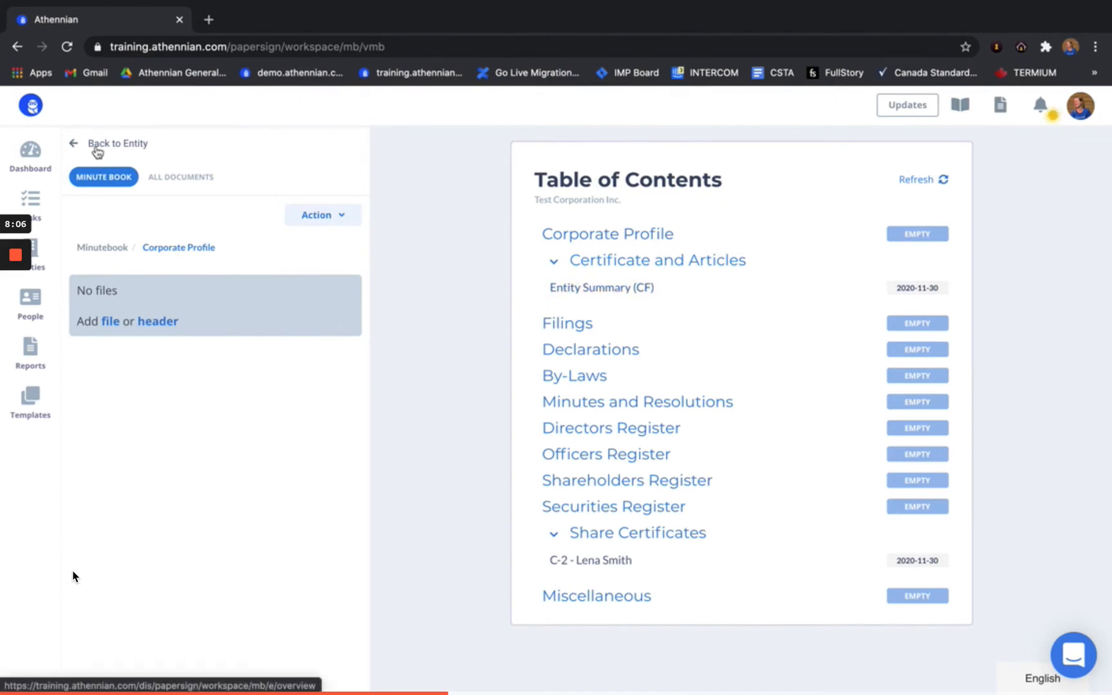
Leave the virtual minute book for the entity overview and open the list of Word reports
{"action": "left_click", "coordinate": [75, 146]}
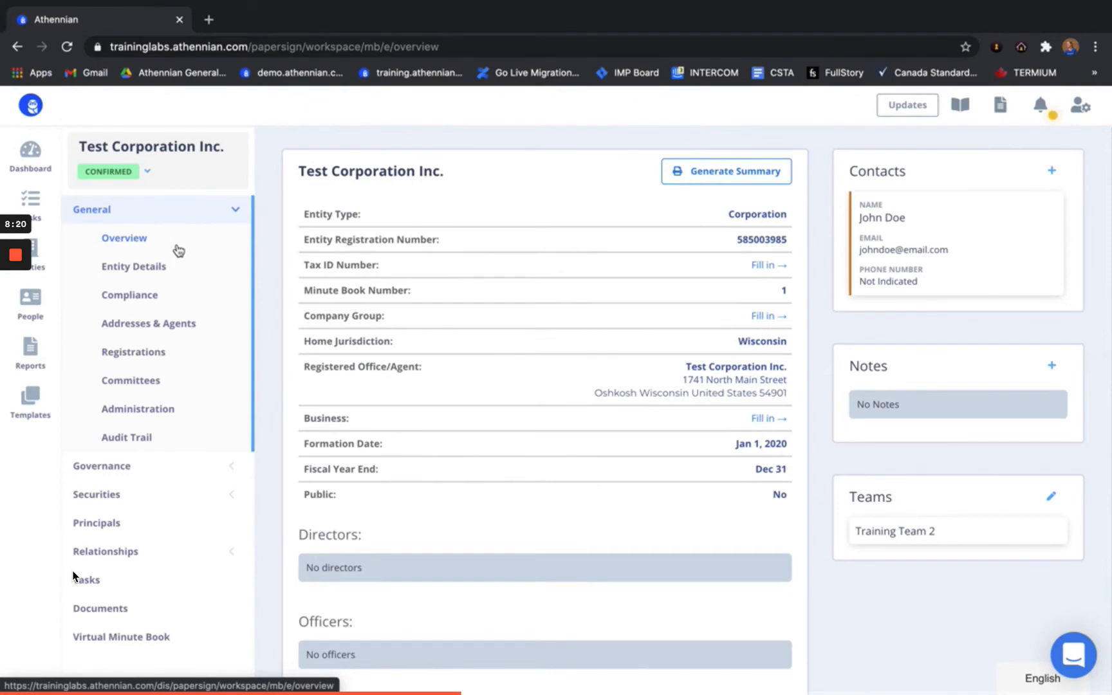
{"action": "left_click", "coordinate": [199, 213]}
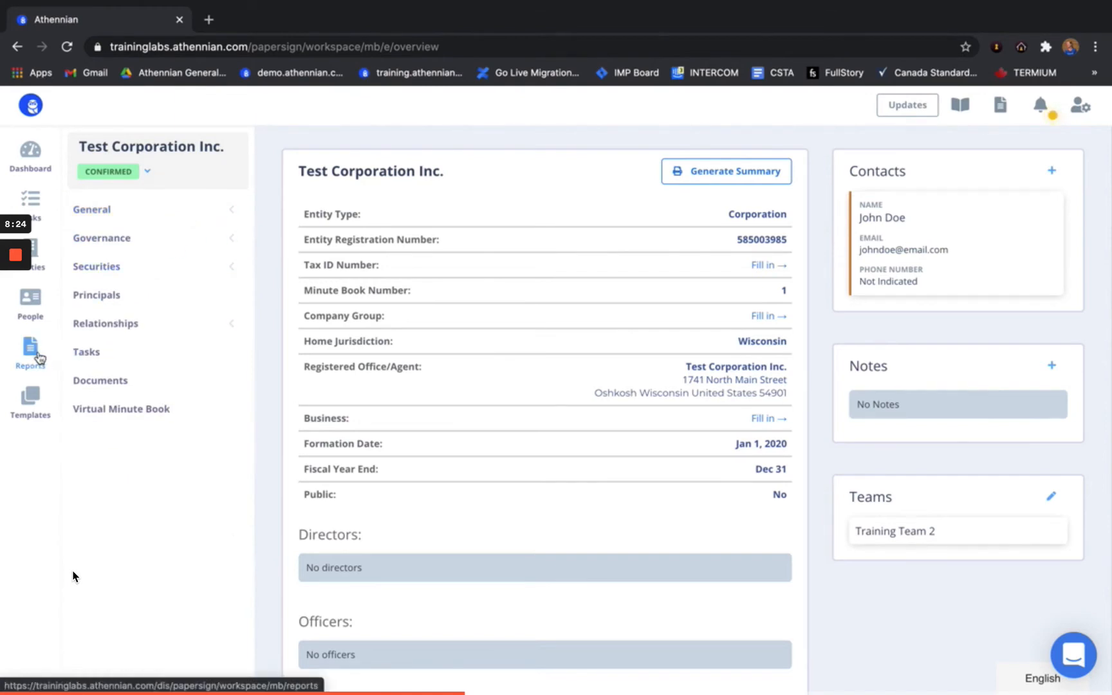
{"action": "left_click", "coordinate": [37, 358]}
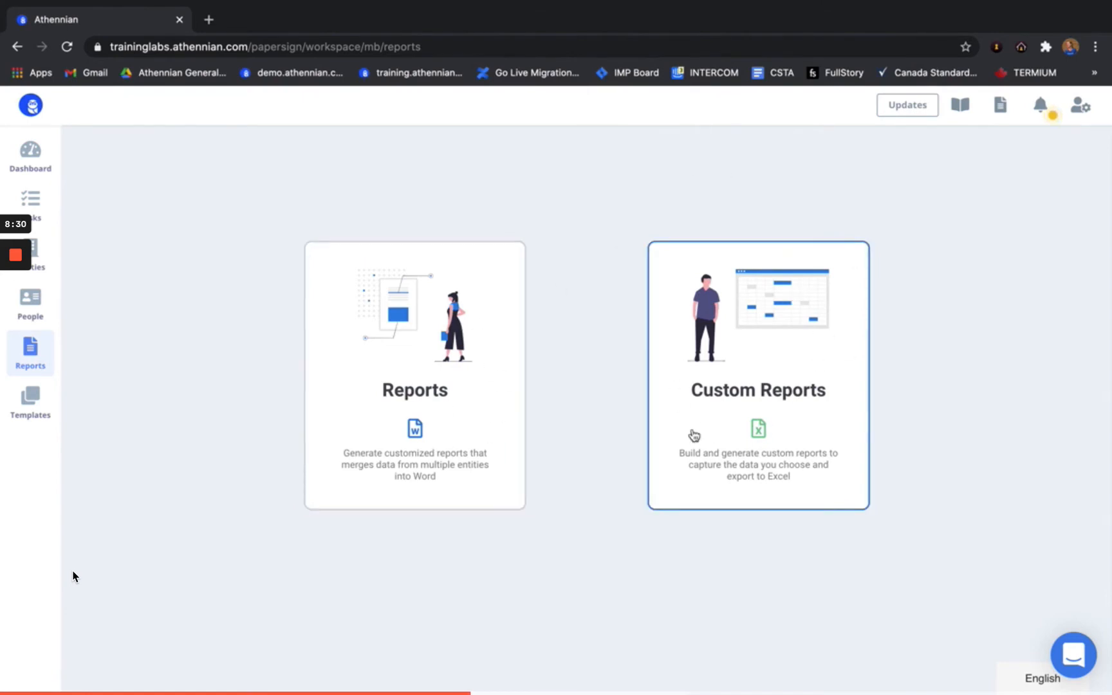
{"action": "left_click", "coordinate": [400, 368]}
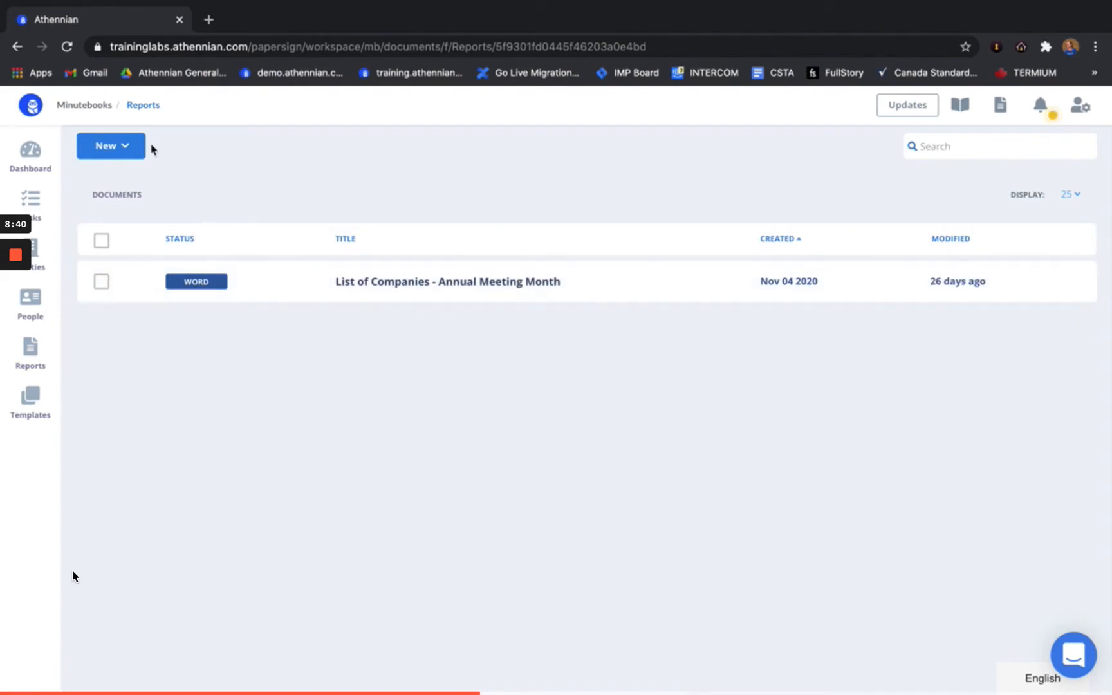
Start a new report and add an entity filter by Jurisdiction
{"action": "left_click", "coordinate": [116, 148]}
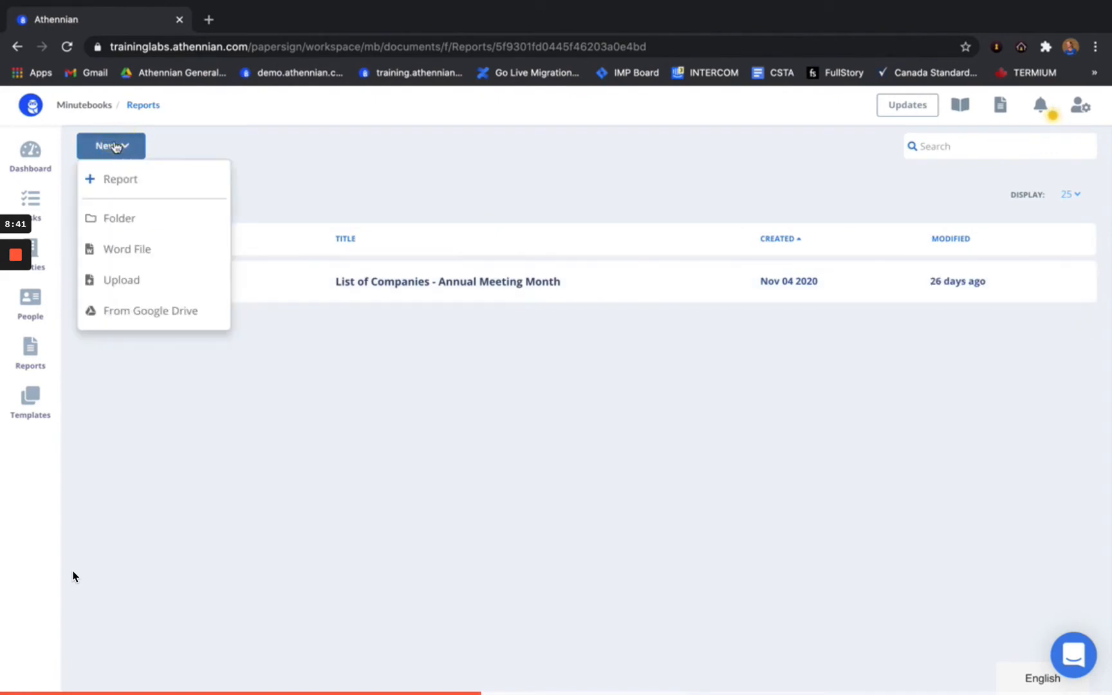
{"action": "left_click", "coordinate": [137, 183]}
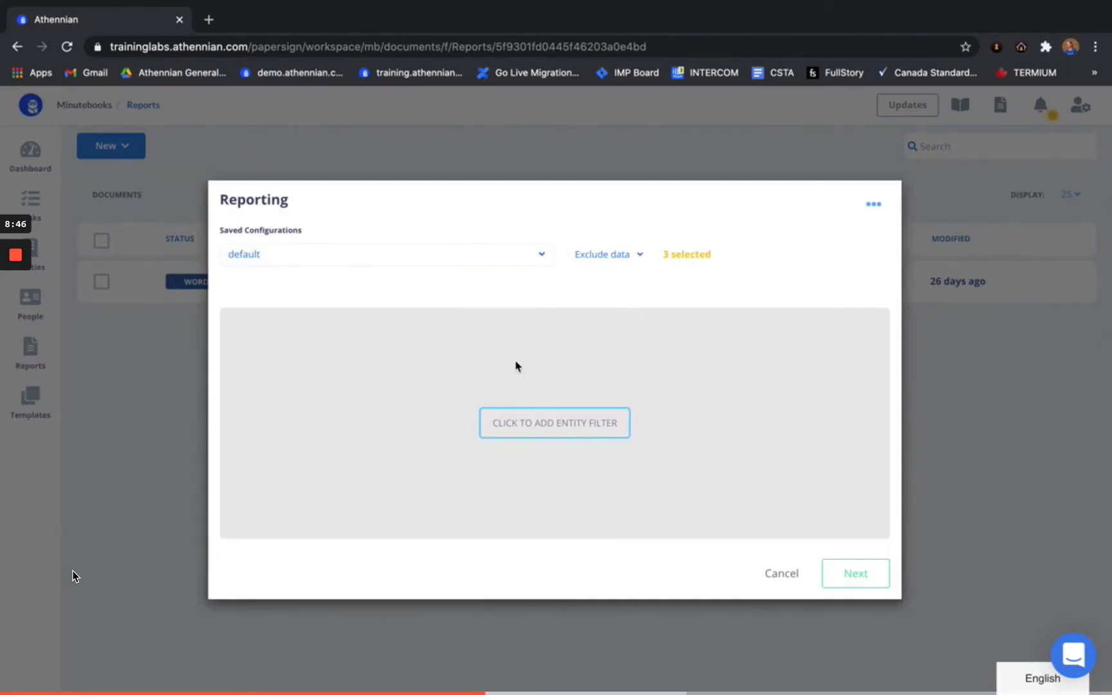
{"action": "left_click", "coordinate": [567, 433]}
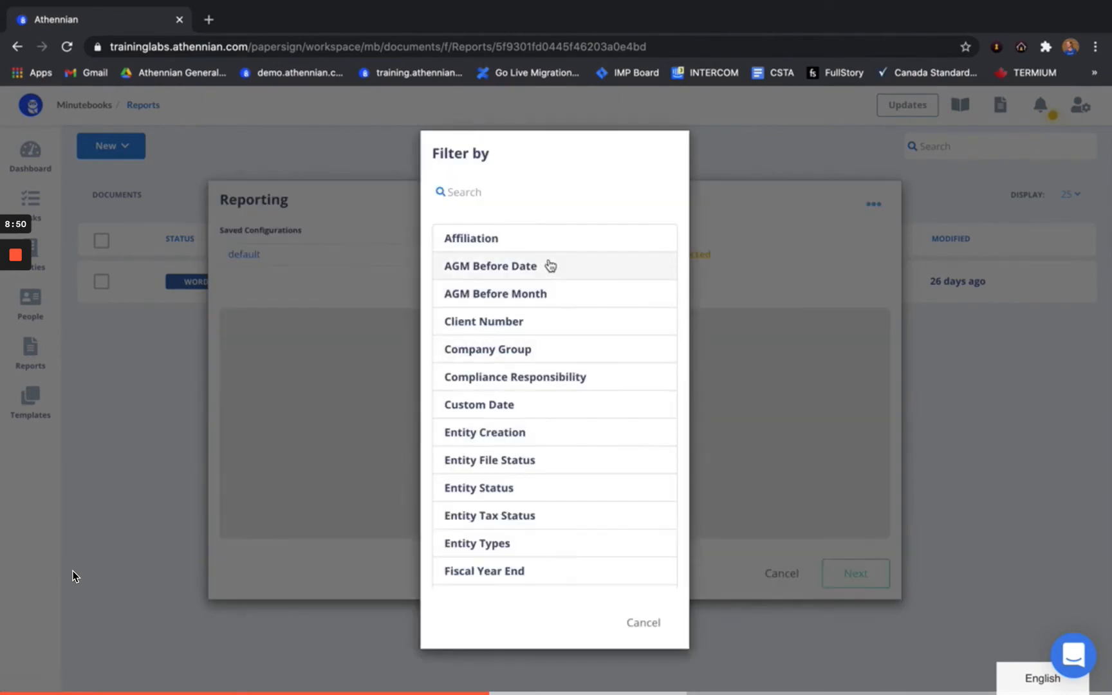
{"action": "scroll", "coordinate": [522, 454], "scroll_direction": "down", "scroll_amount": 7}
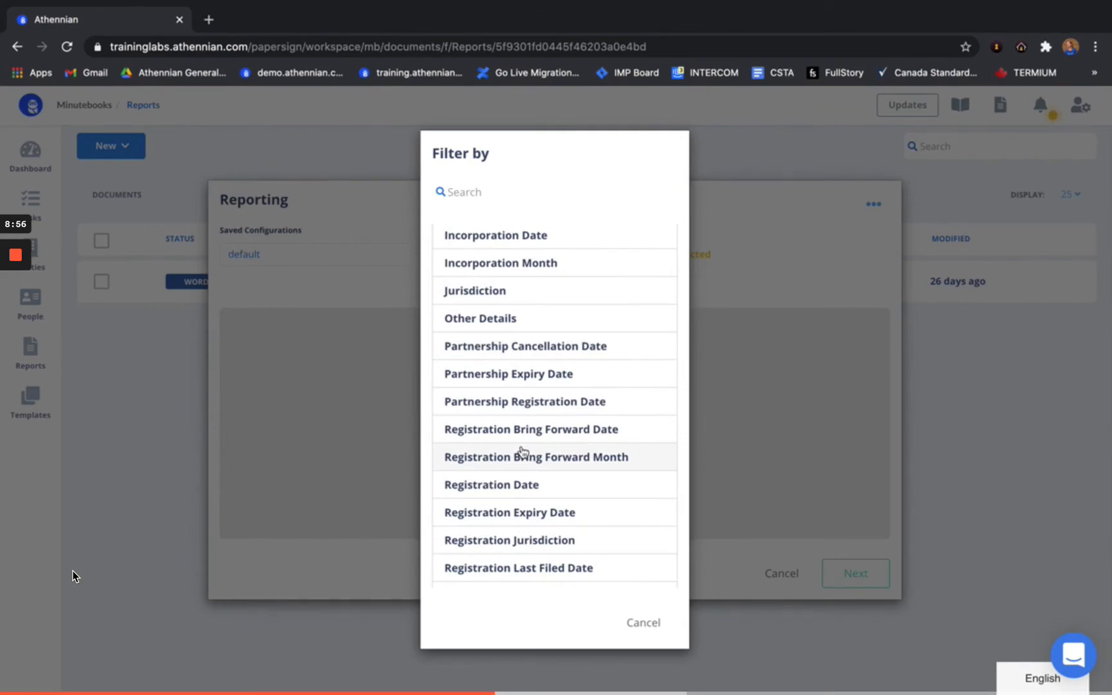
{"action": "scroll", "coordinate": [523, 453], "scroll_direction": "up", "scroll_amount": 5}
{"action": "scroll", "coordinate": [518, 451], "scroll_direction": "down", "scroll_amount": 2}
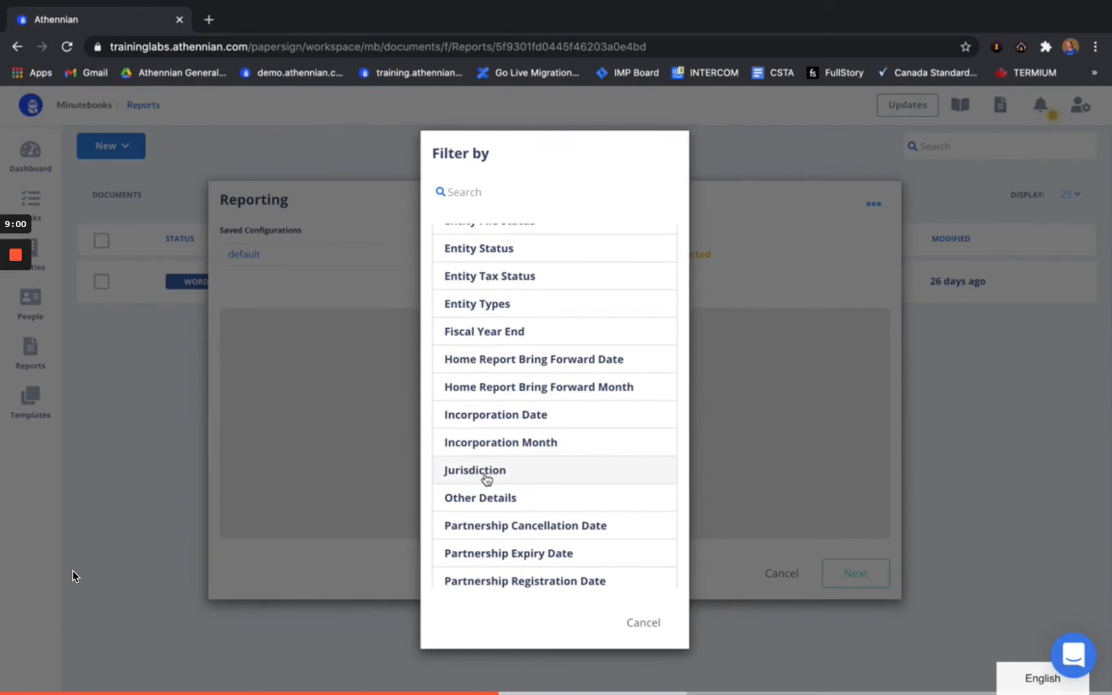
{"action": "left_click", "coordinate": [489, 477]}
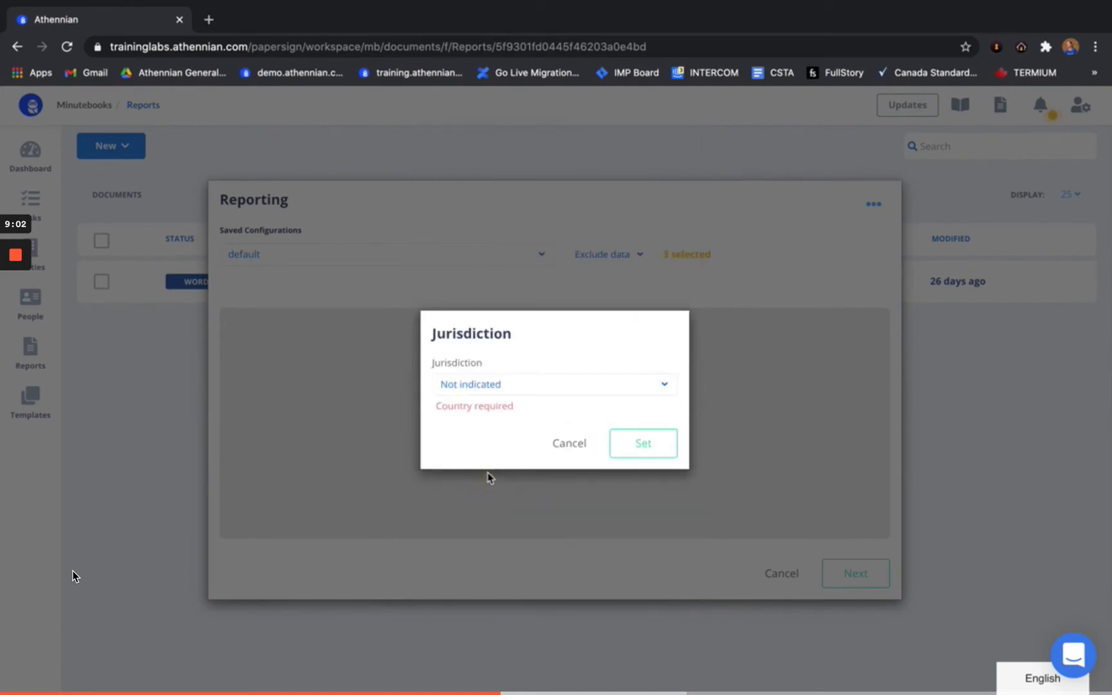
Set the jurisdiction filter to USA and the Wisconsin region
{"action": "left_click", "coordinate": [519, 384]}
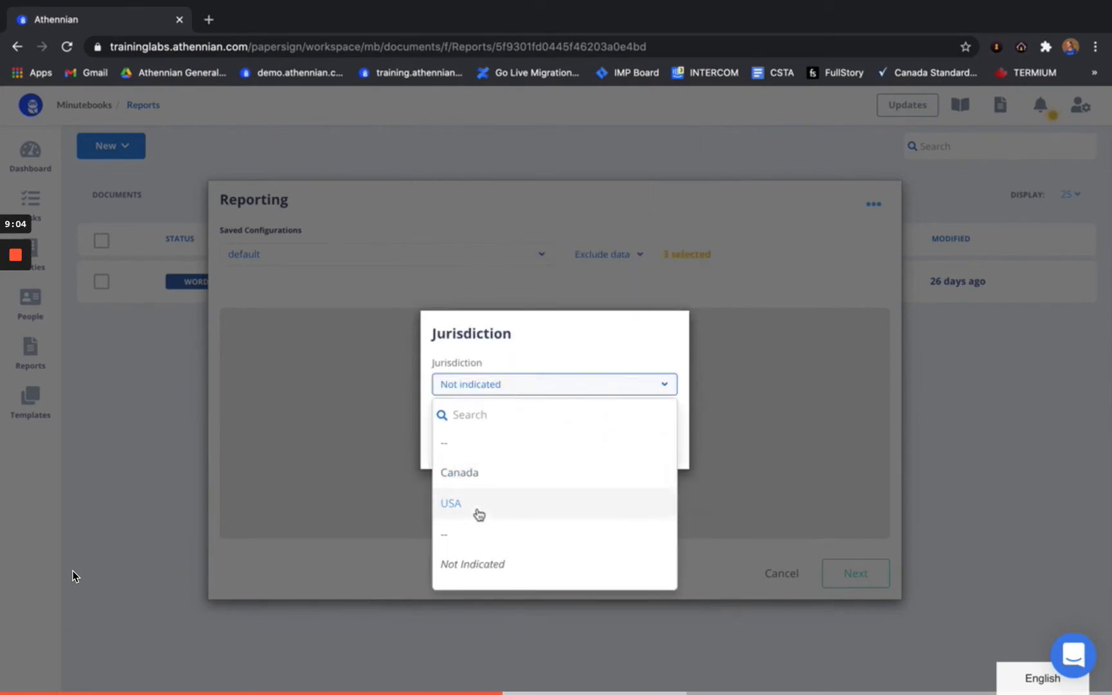
{"action": "left_click", "coordinate": [478, 506]}
{"action": "left_click", "coordinate": [496, 409]}
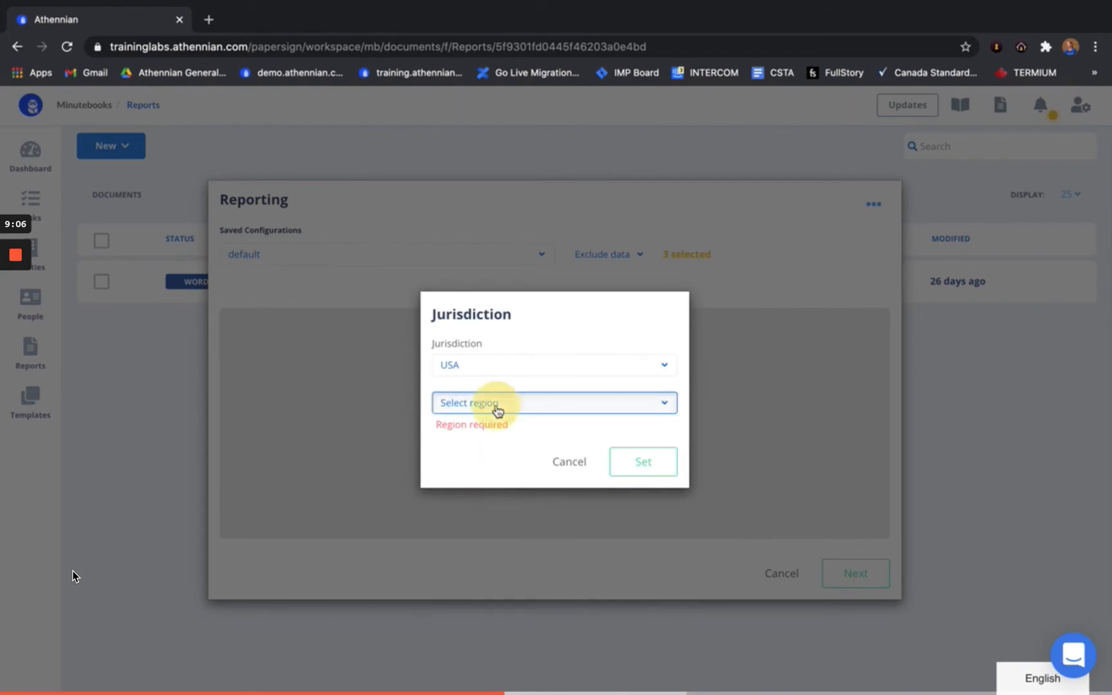
{"action": "scroll", "coordinate": [498, 494], "scroll_direction": "down", "scroll_amount": 15}
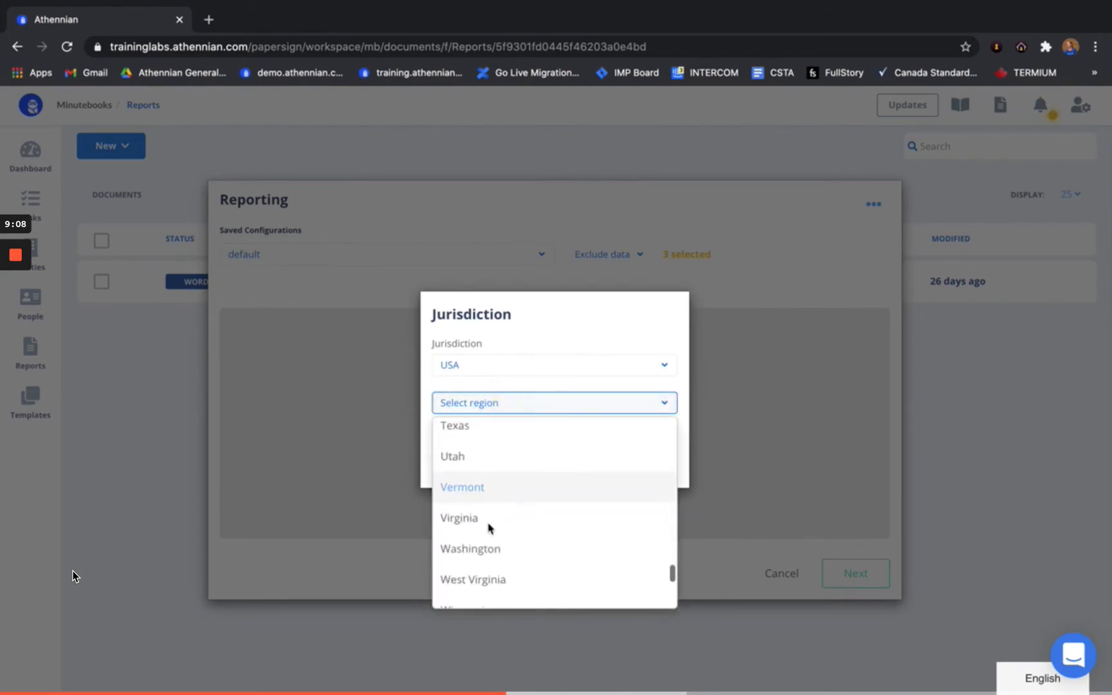
{"action": "scroll", "coordinate": [487, 523], "scroll_direction": "down", "scroll_amount": 2}
{"action": "left_click", "coordinate": [482, 525]}
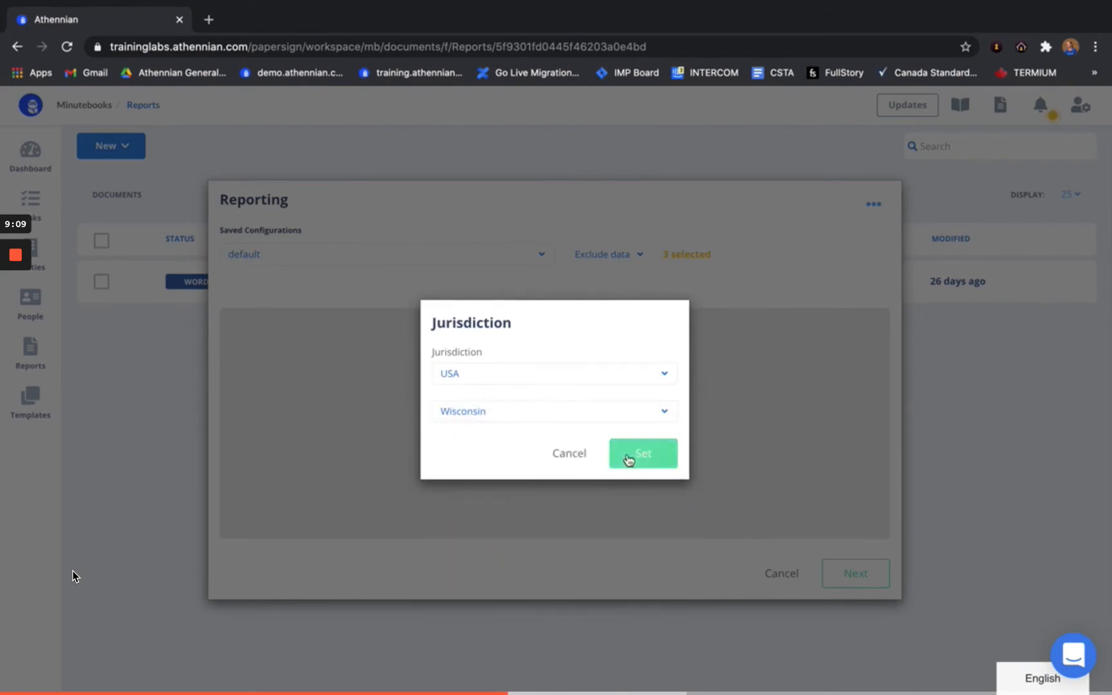
{"action": "left_click", "coordinate": [641, 456]}
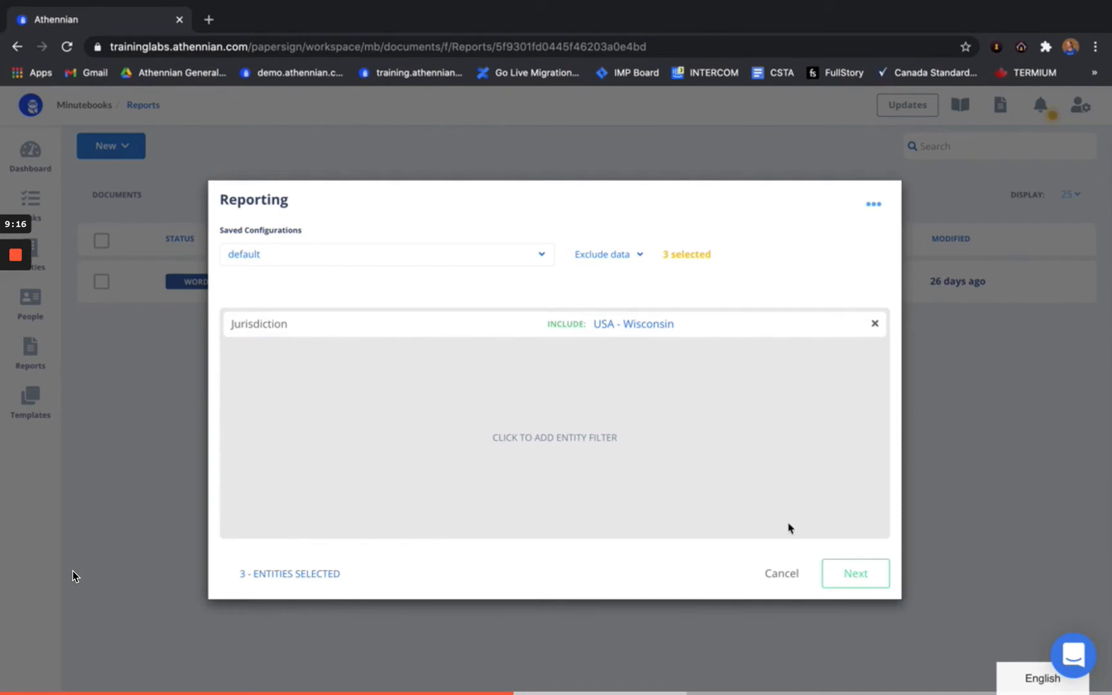
Include Shareholder Corp Inc. and Test Corporation Inc. in the report, leaving out USA - WI Template Inc
{"action": "left_click", "coordinate": [870, 582]}
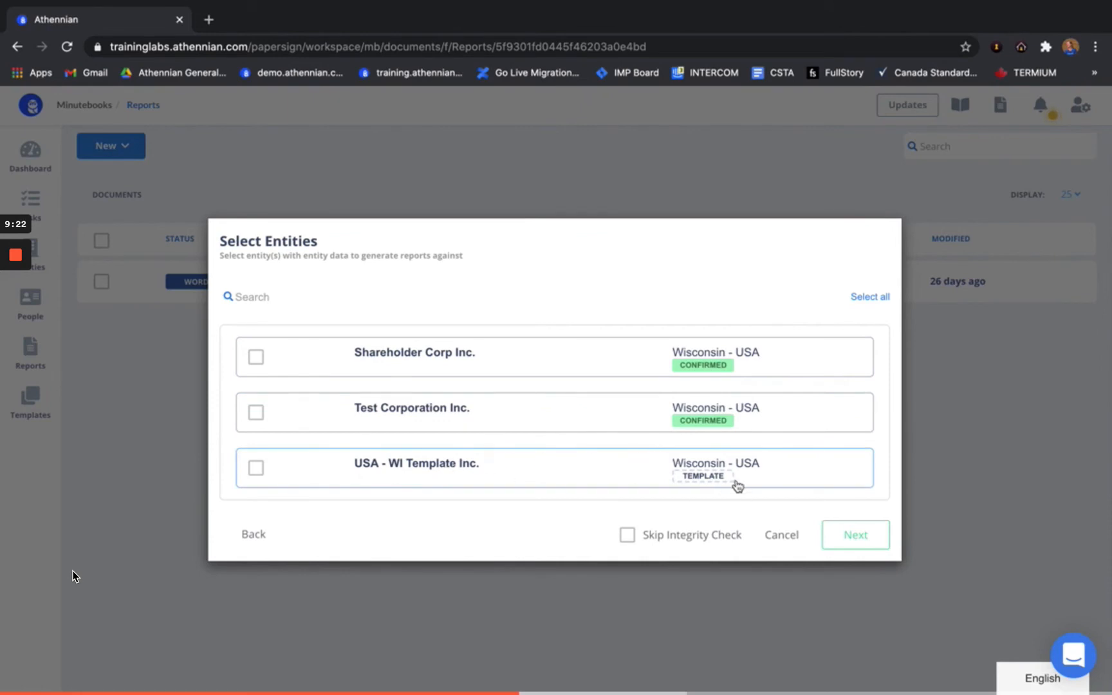
{"action": "left_click", "coordinate": [863, 297]}
{"action": "left_click", "coordinate": [472, 458]}
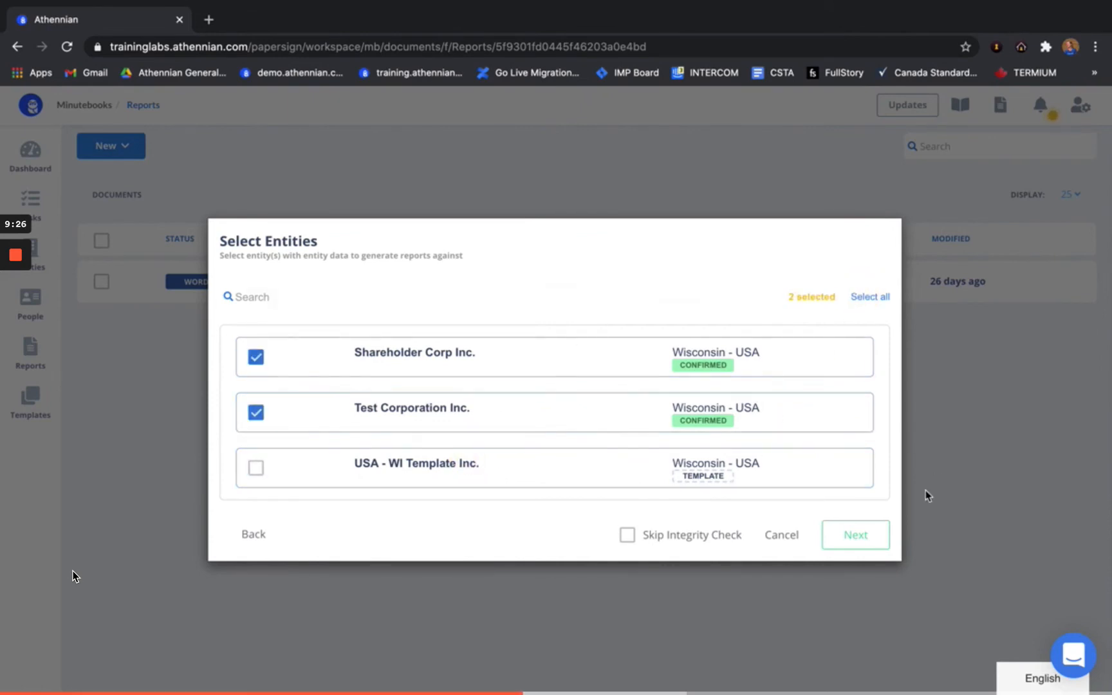
{"action": "left_click", "coordinate": [874, 549]}
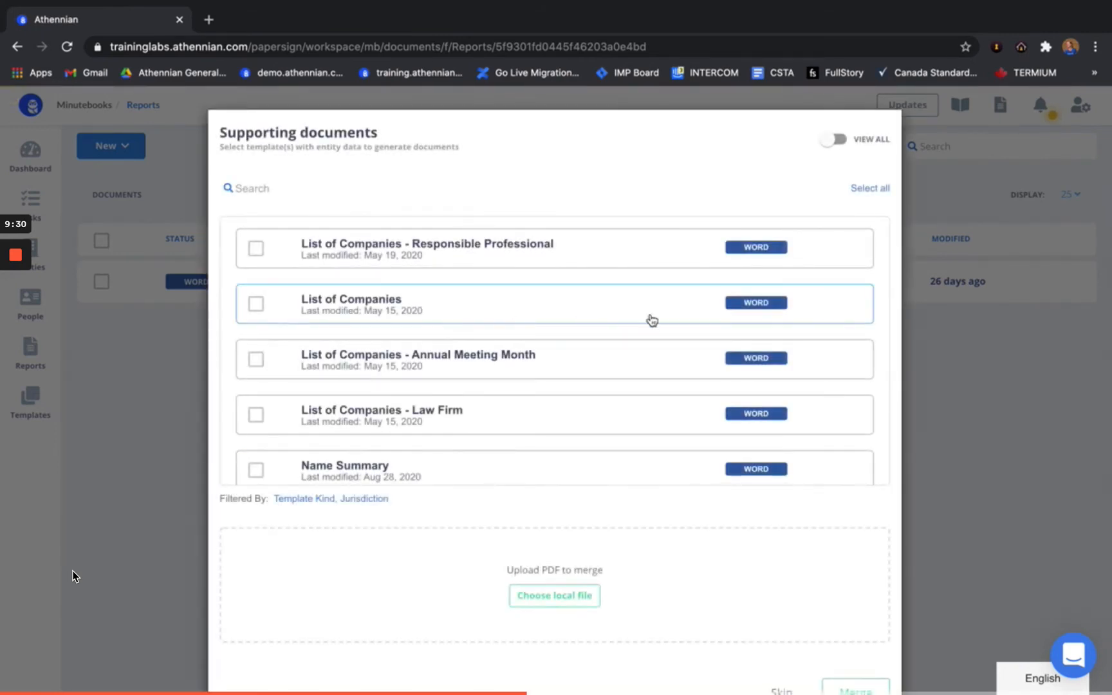
Merge the List of Companies - Annual Meeting Month template with the selected entities and open the newly generated report
{"action": "scroll", "coordinate": [479, 373], "scroll_direction": "down", "scroll_amount": 3}
{"action": "scroll", "coordinate": [483, 372], "scroll_direction": "up", "scroll_amount": 3}
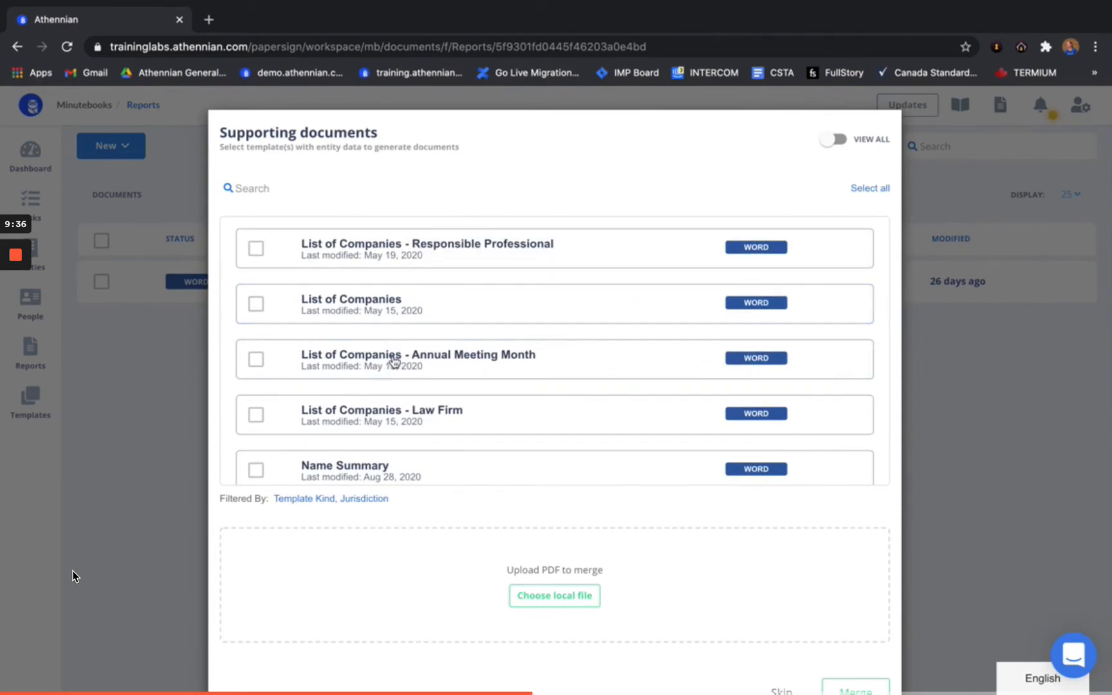
{"action": "left_click", "coordinate": [407, 365]}
{"action": "scroll", "coordinate": [544, 391], "scroll_direction": "down", "scroll_amount": 1}
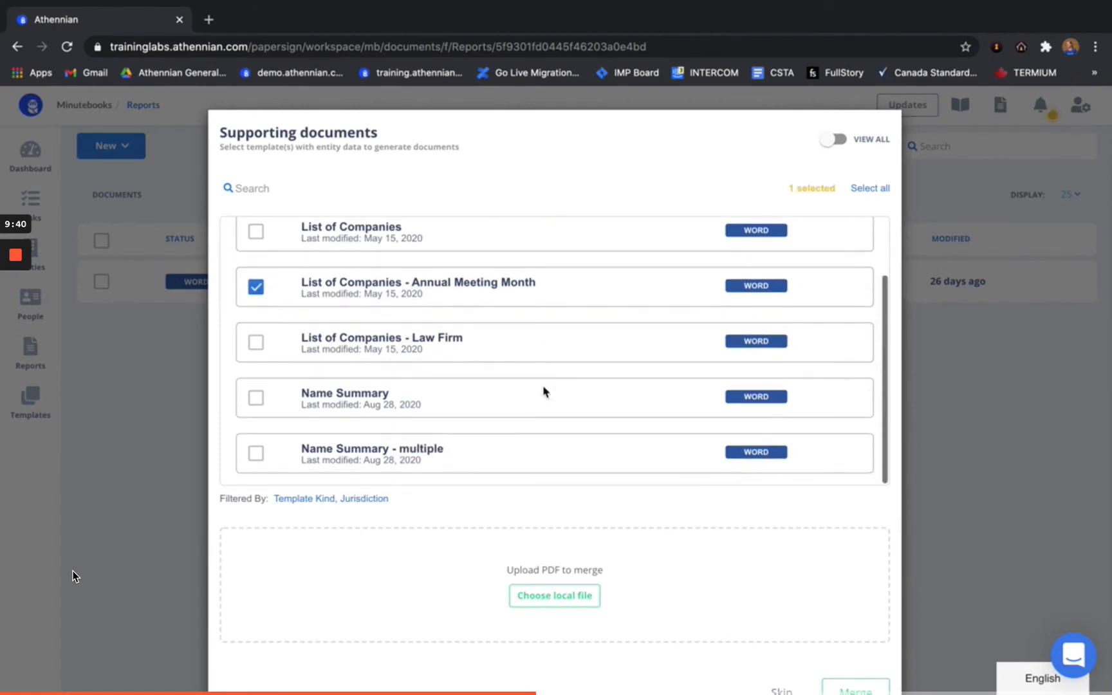
{"action": "scroll", "coordinate": [579, 567], "scroll_direction": "down", "scroll_amount": 2}
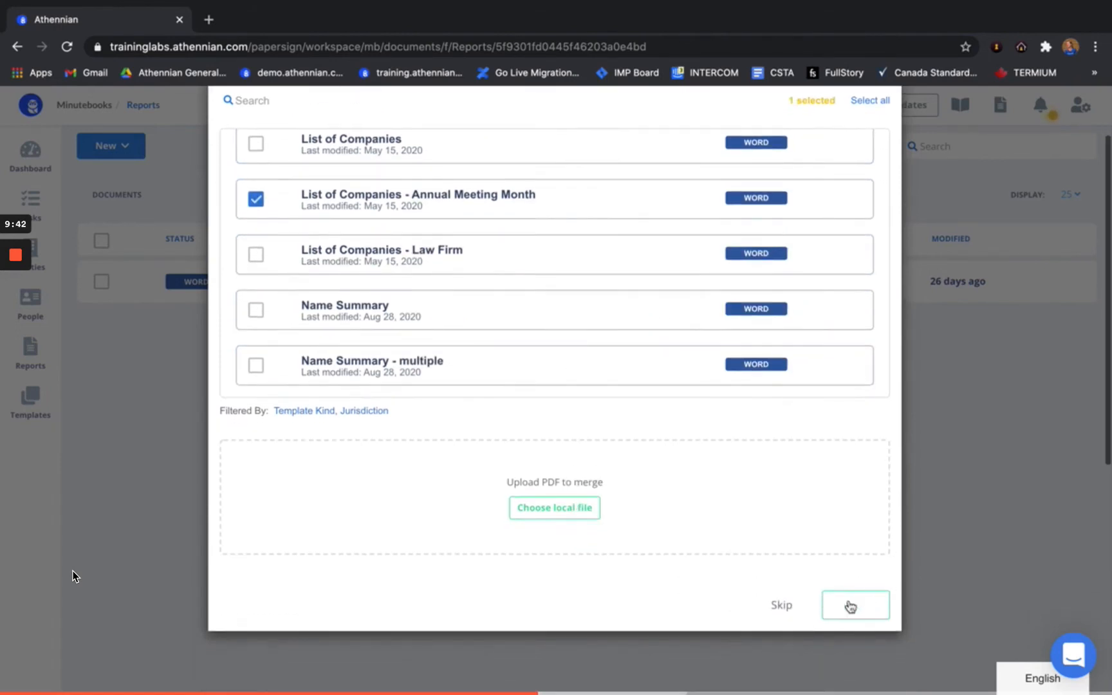
{"action": "left_click", "coordinate": [858, 611]}
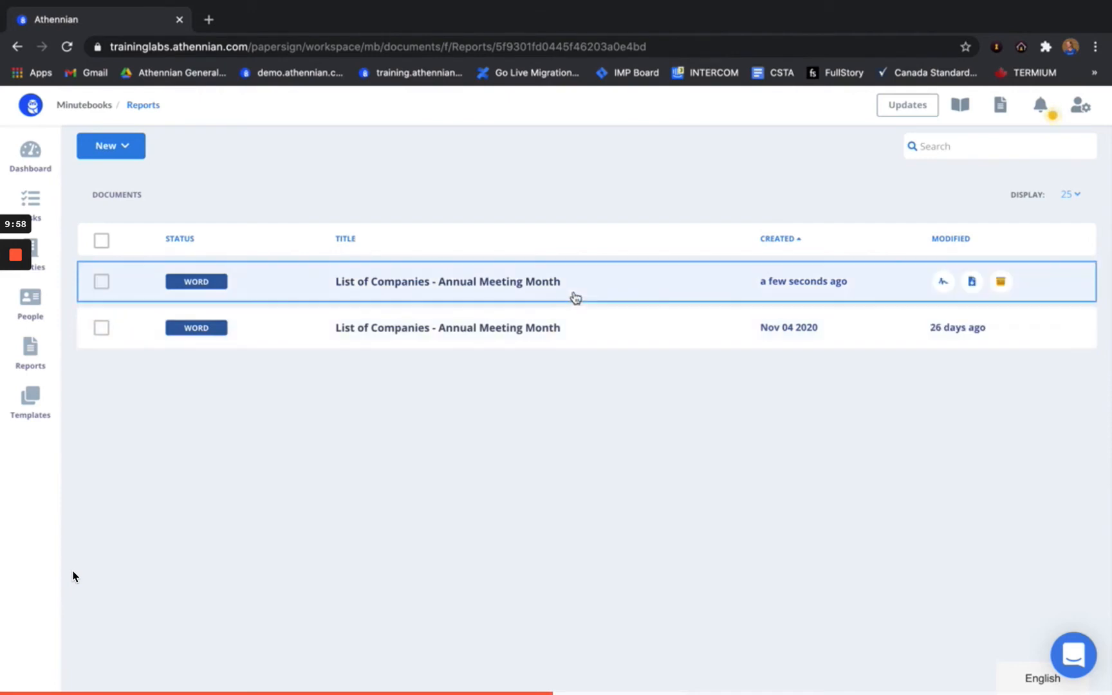
{"action": "left_click", "coordinate": [474, 286]}
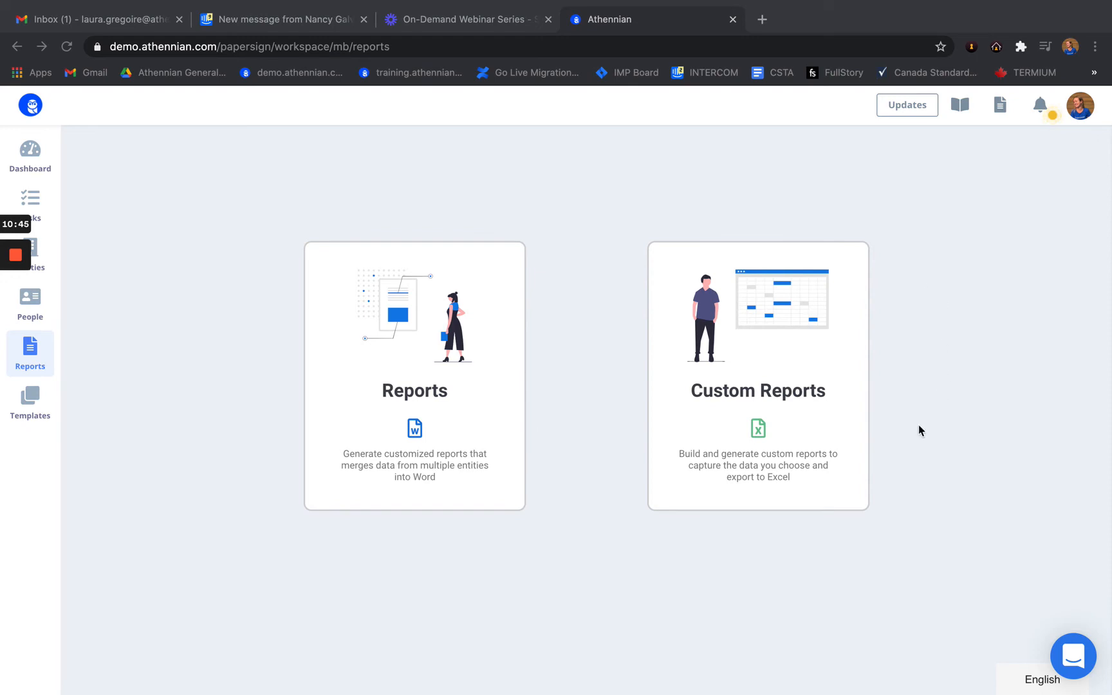
Open Custom Reports and name the entities report "New Report"
{"action": "left_click", "coordinate": [744, 370]}
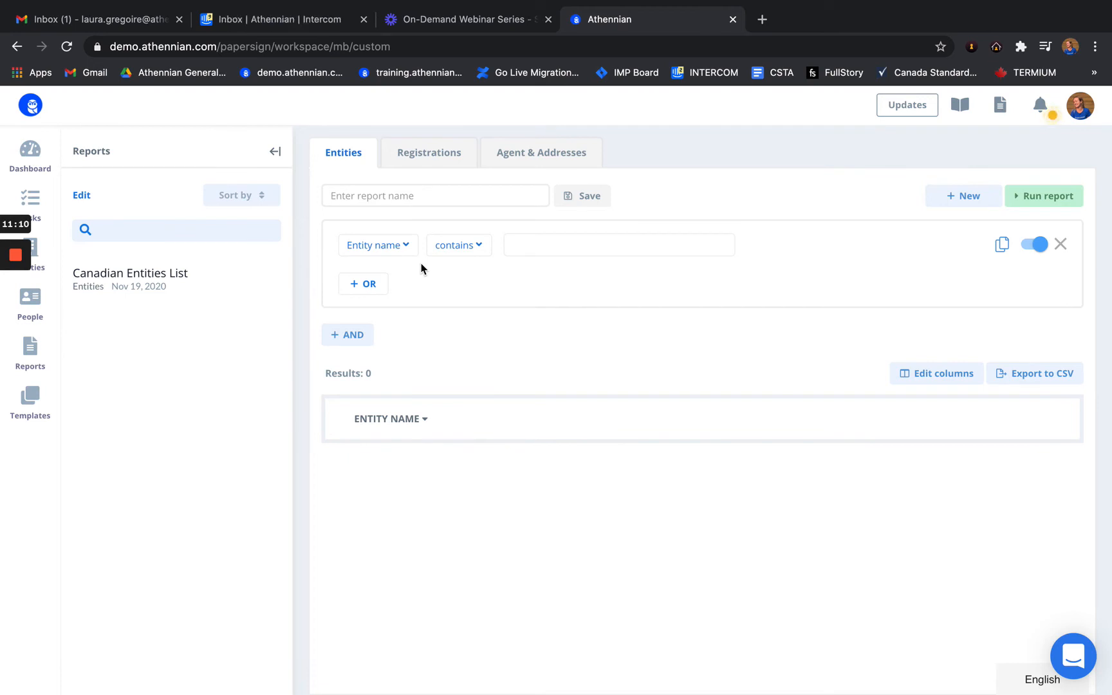
{"action": "left_click", "coordinate": [379, 195]}
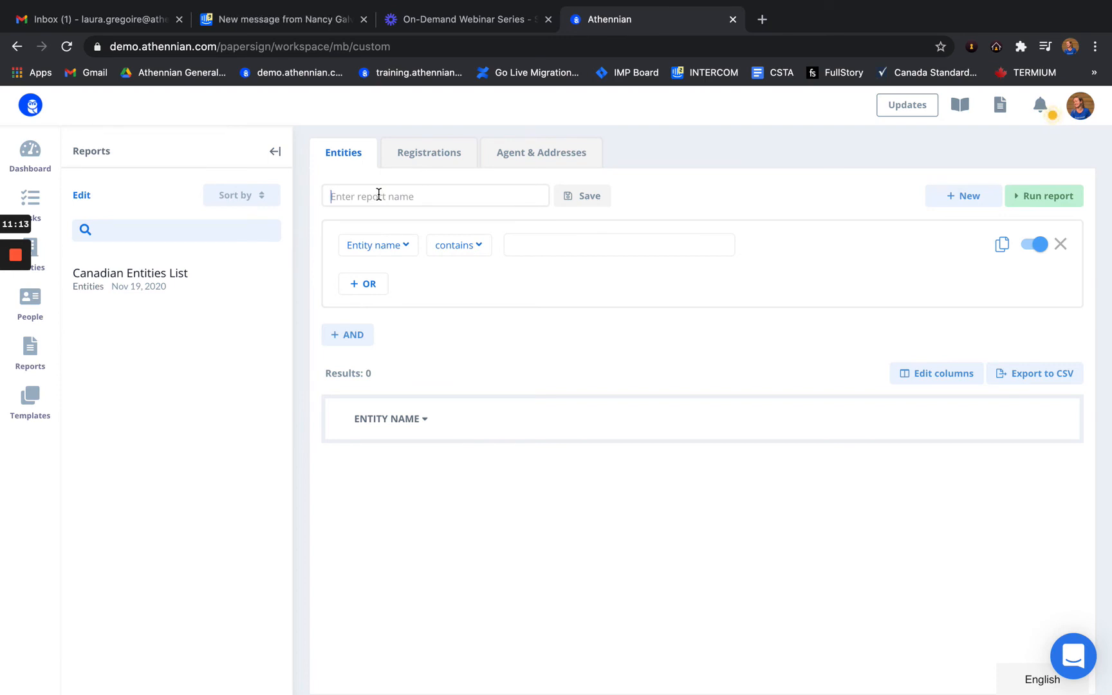
{"action": "type", "text": "New Report"}
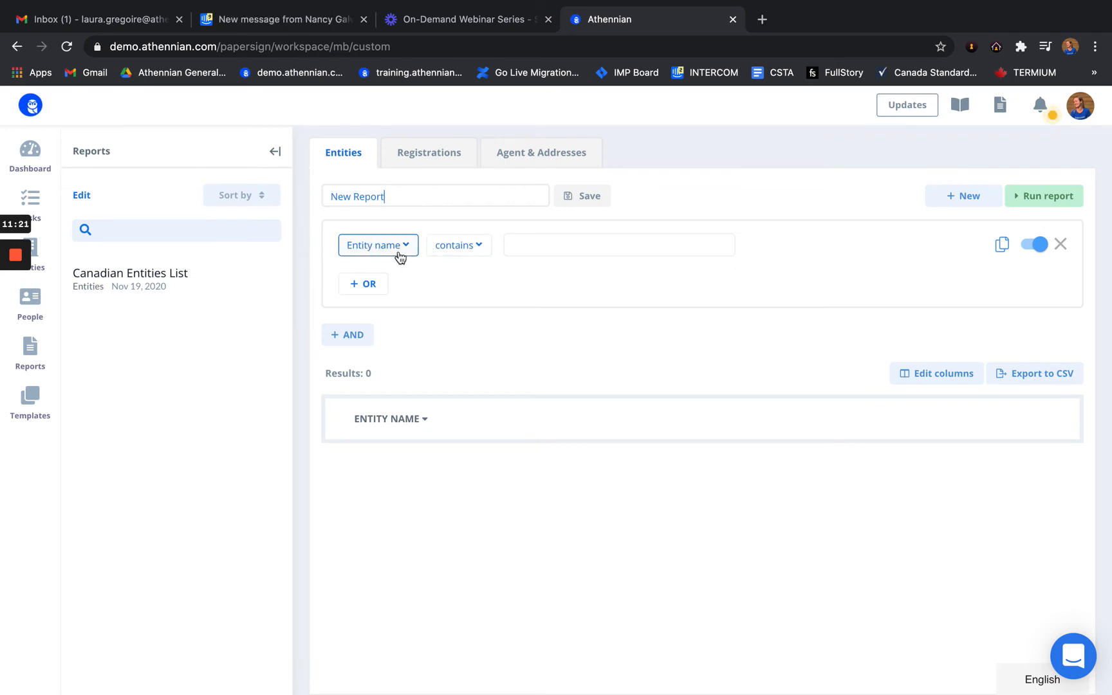
Change the custom report's filter field to Home Country
{"action": "left_click", "coordinate": [400, 256]}
{"action": "scroll", "coordinate": [393, 347], "scroll_direction": "down", "scroll_amount": 4}
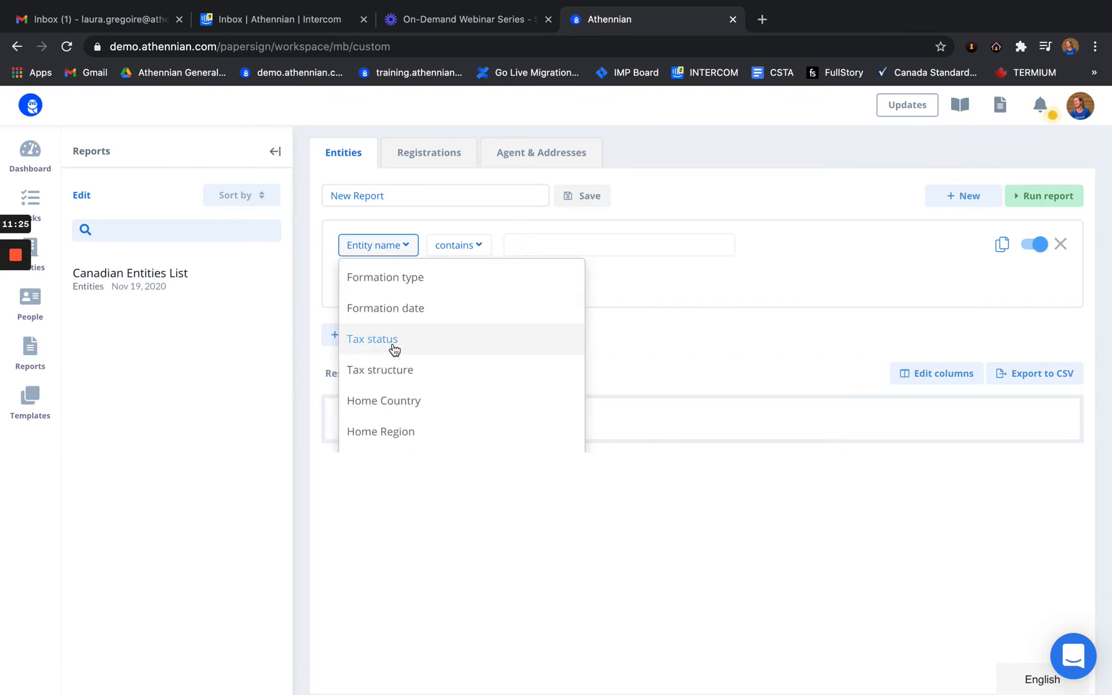
{"action": "scroll", "coordinate": [394, 349], "scroll_direction": "down", "scroll_amount": 2}
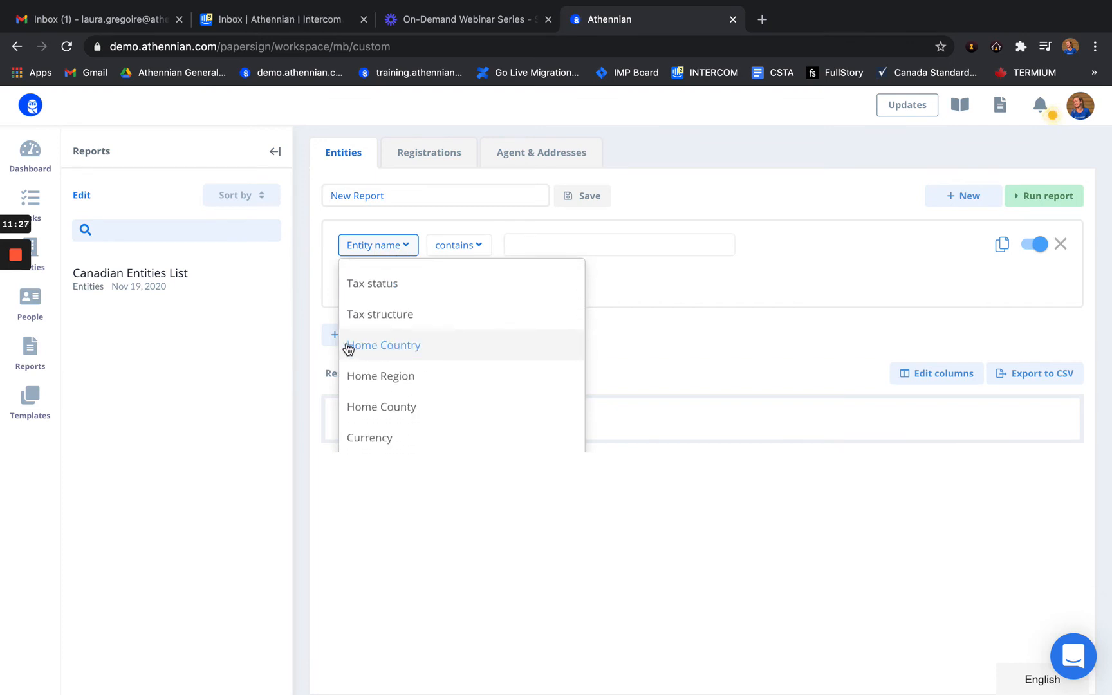
{"action": "left_click", "coordinate": [409, 354]}
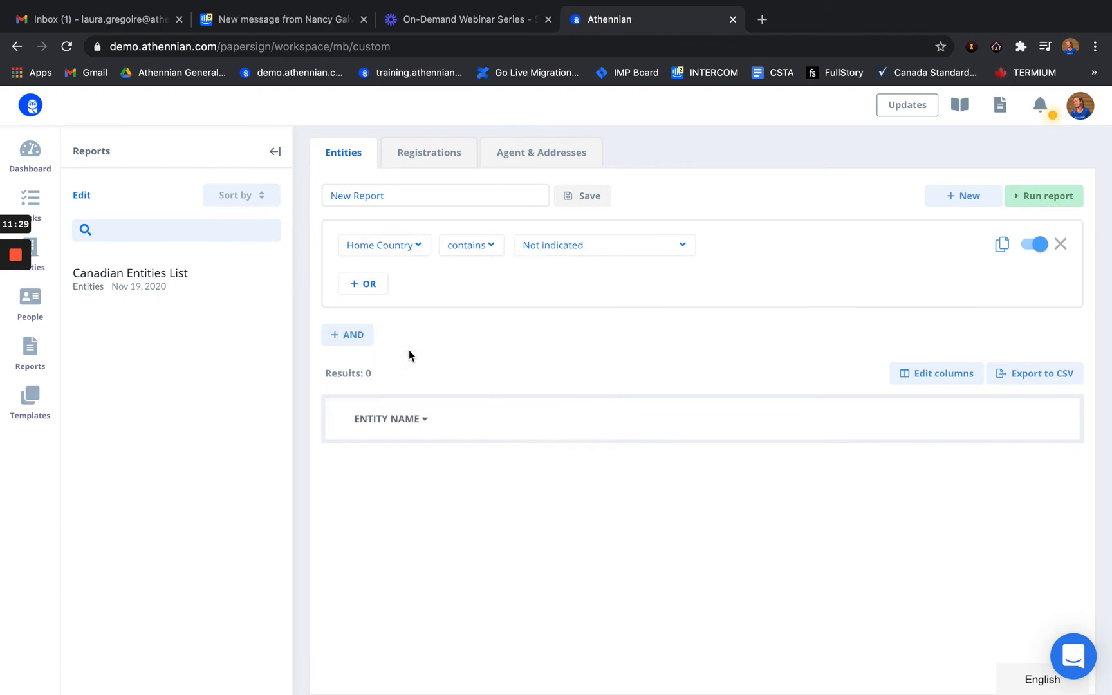
Set the Home Country condition to contains Canada and duplicate it as an OR condition
{"action": "left_click", "coordinate": [491, 250]}
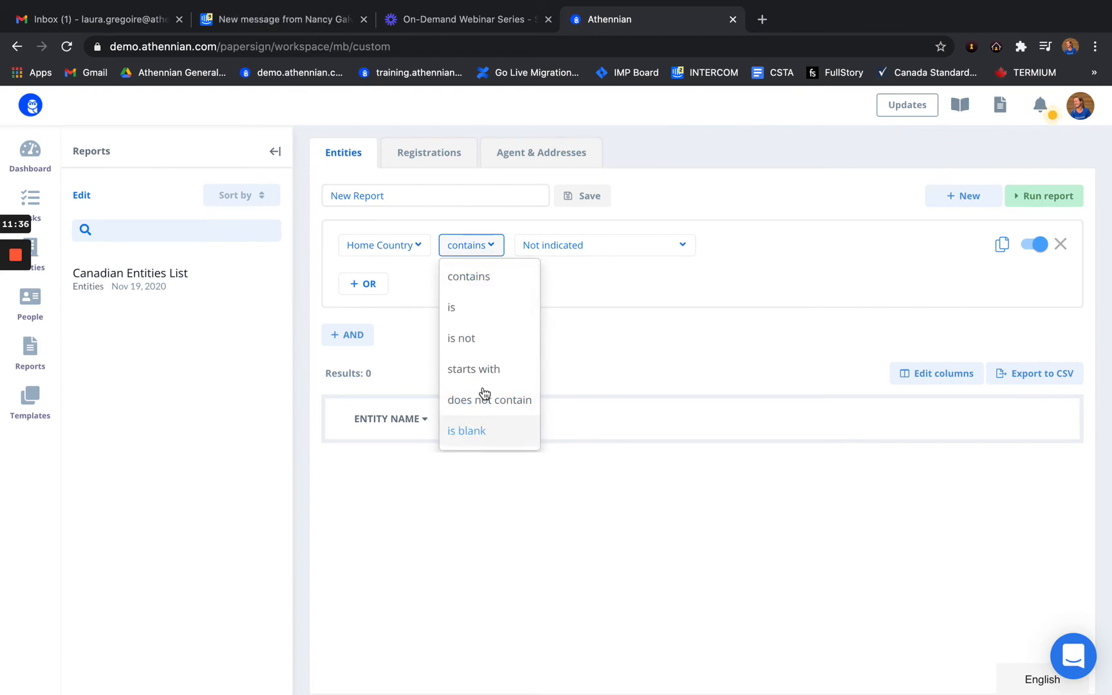
{"action": "left_click", "coordinate": [480, 250]}
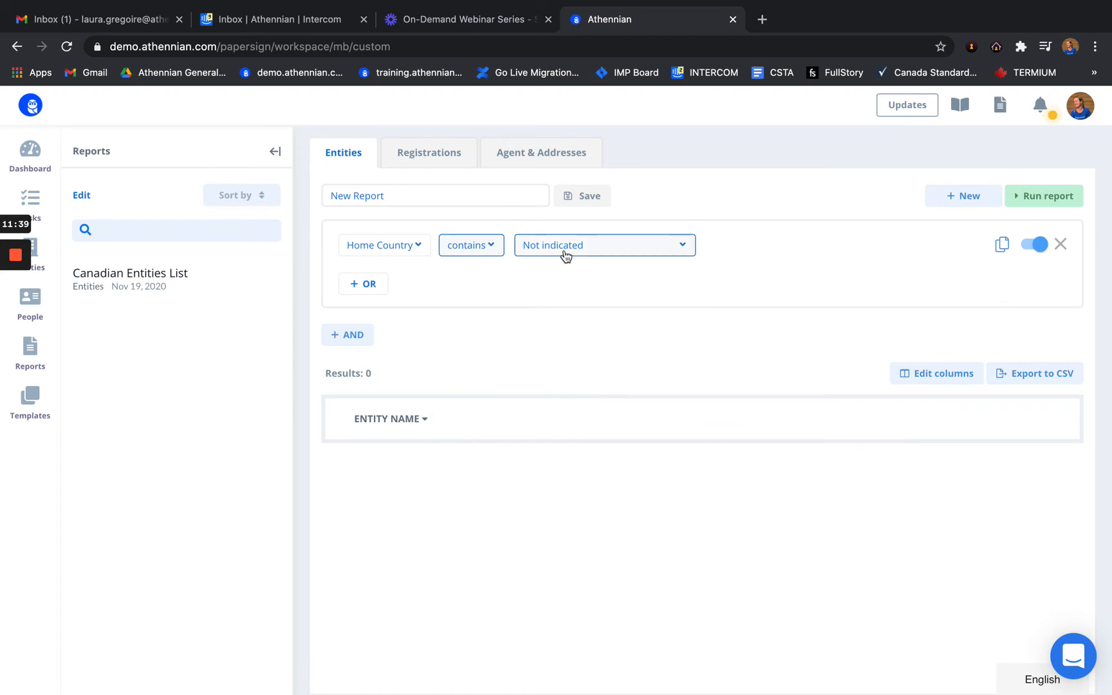
{"action": "left_click", "coordinate": [565, 256]}
{"action": "scroll", "coordinate": [565, 347], "scroll_direction": "down", "scroll_amount": 2}
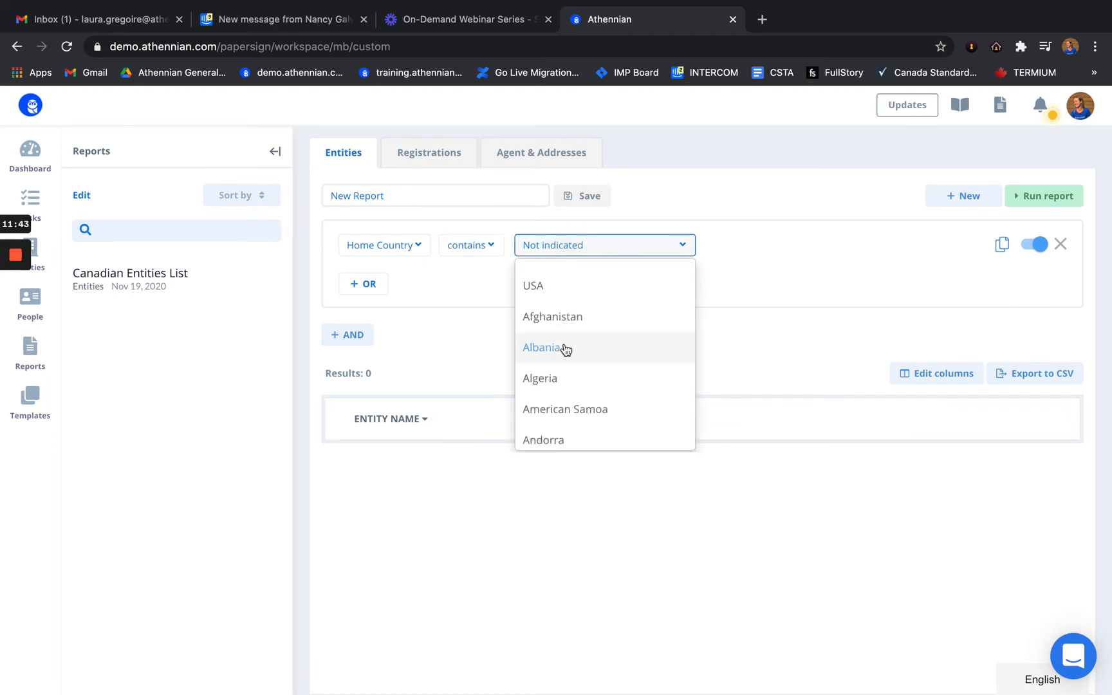
{"action": "scroll", "coordinate": [565, 349], "scroll_direction": "up", "scroll_amount": 3}
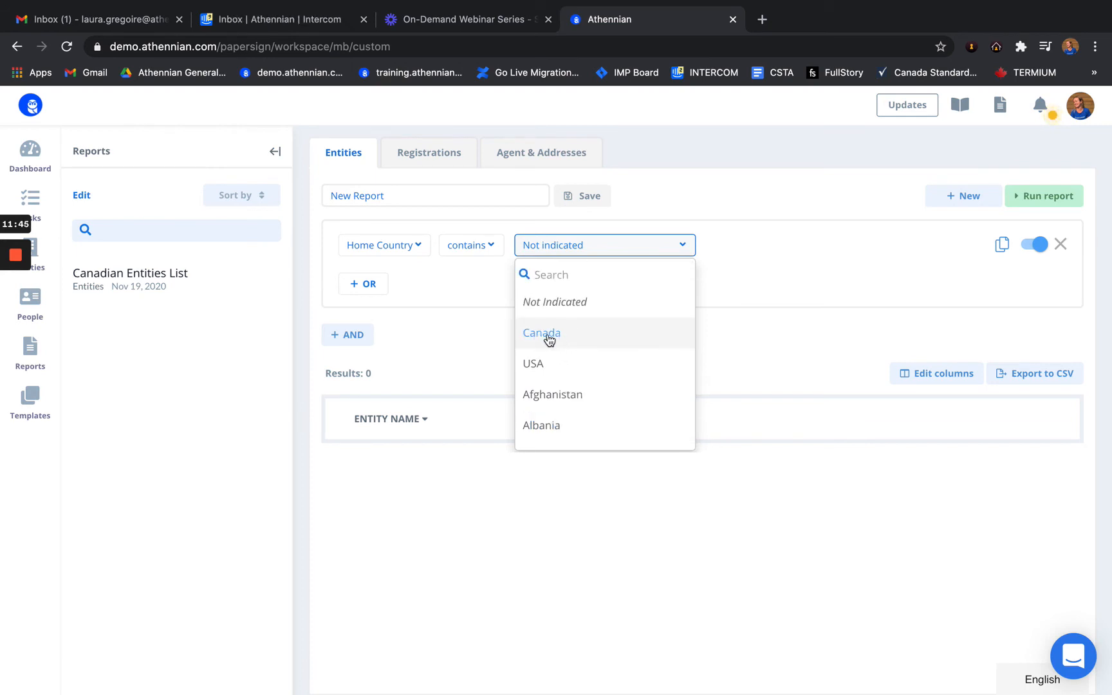
{"action": "left_click", "coordinate": [543, 338]}
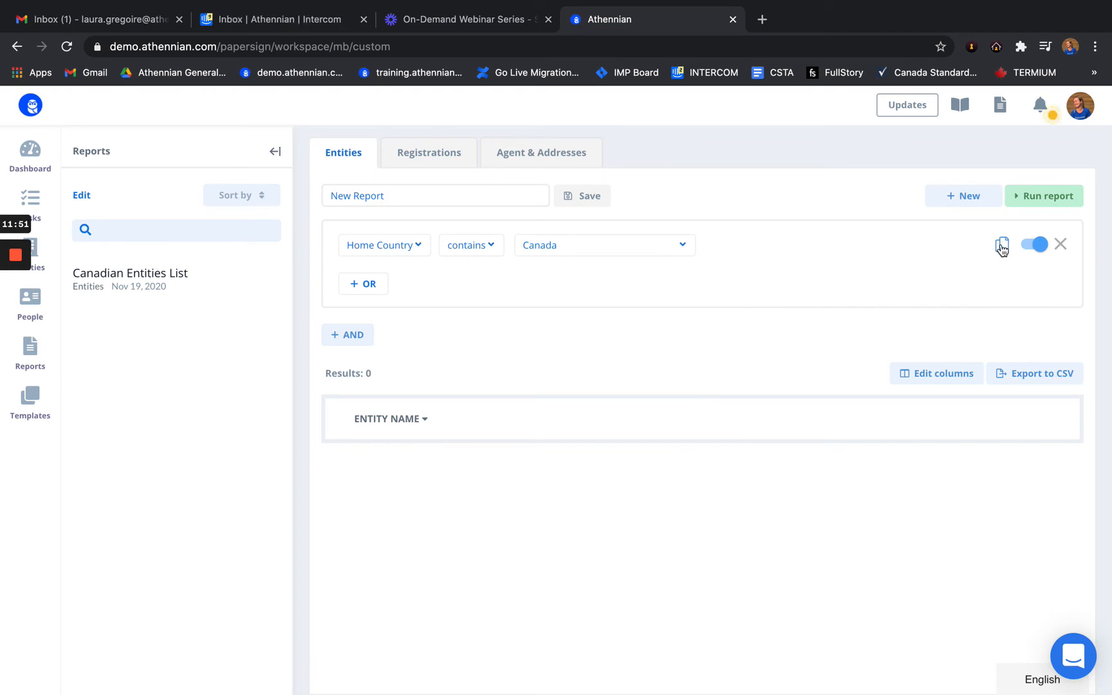
{"action": "left_click", "coordinate": [1002, 245]}
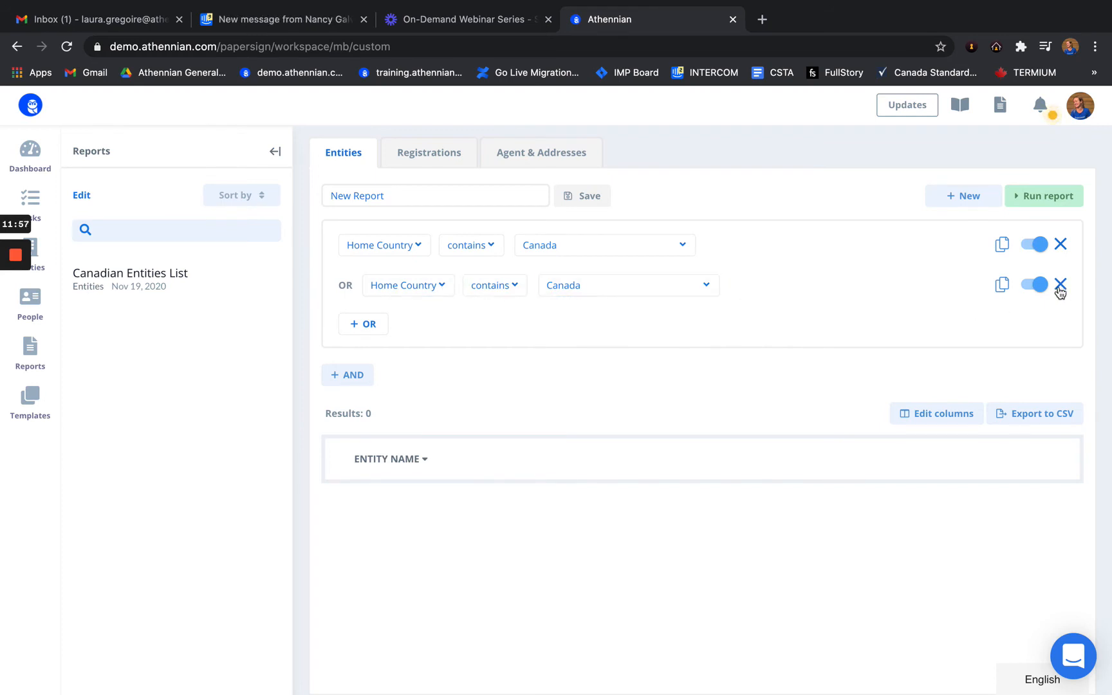
Switch the duplicated Home Country OR condition off and back on, and remove it from the report filters
{"action": "left_click", "coordinate": [1036, 284]}
{"action": "left_click", "coordinate": [1036, 284]}
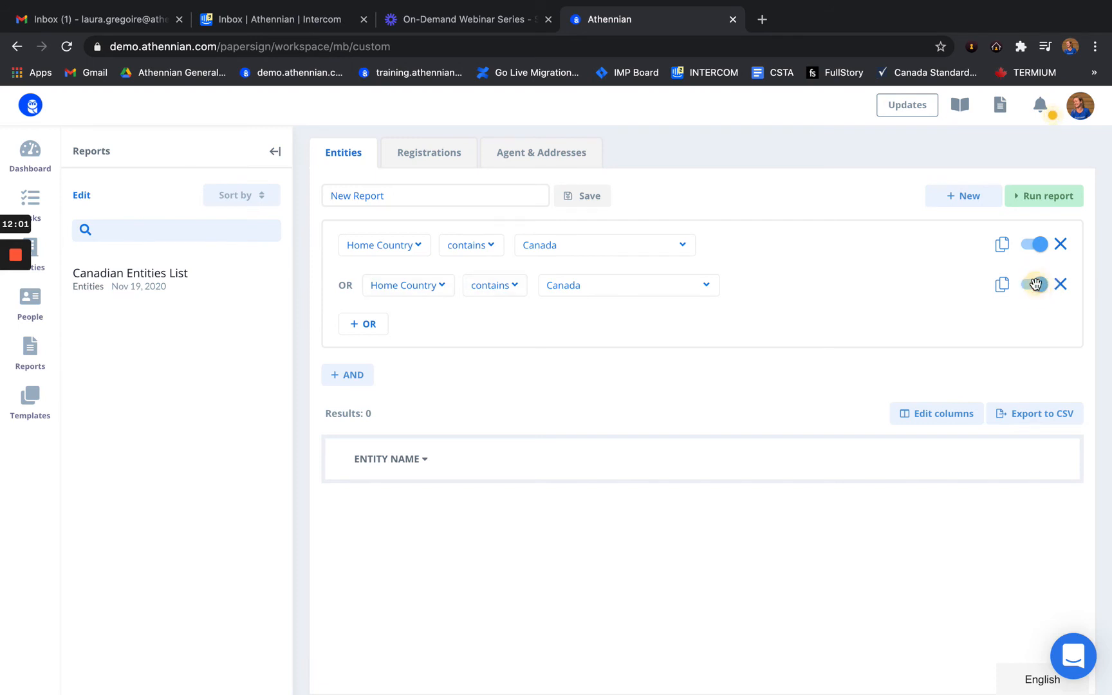
{"action": "left_click", "coordinate": [1061, 285]}
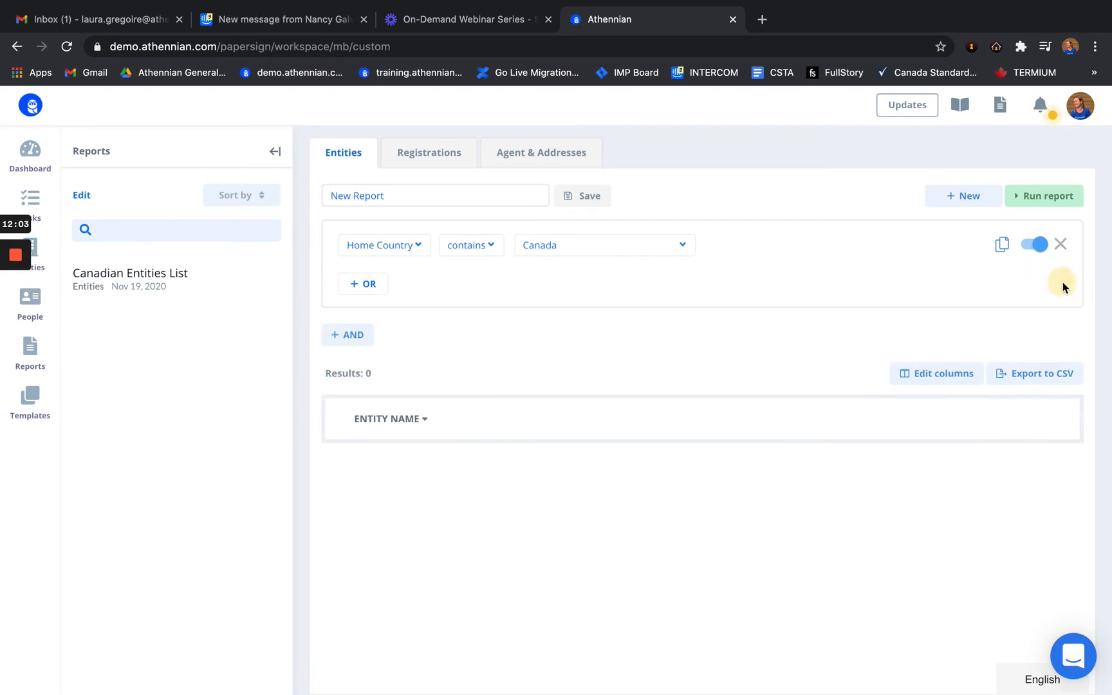
Add an OR condition to the Home Country filter group with Entity status contains Active
{"action": "left_click", "coordinate": [364, 288]}
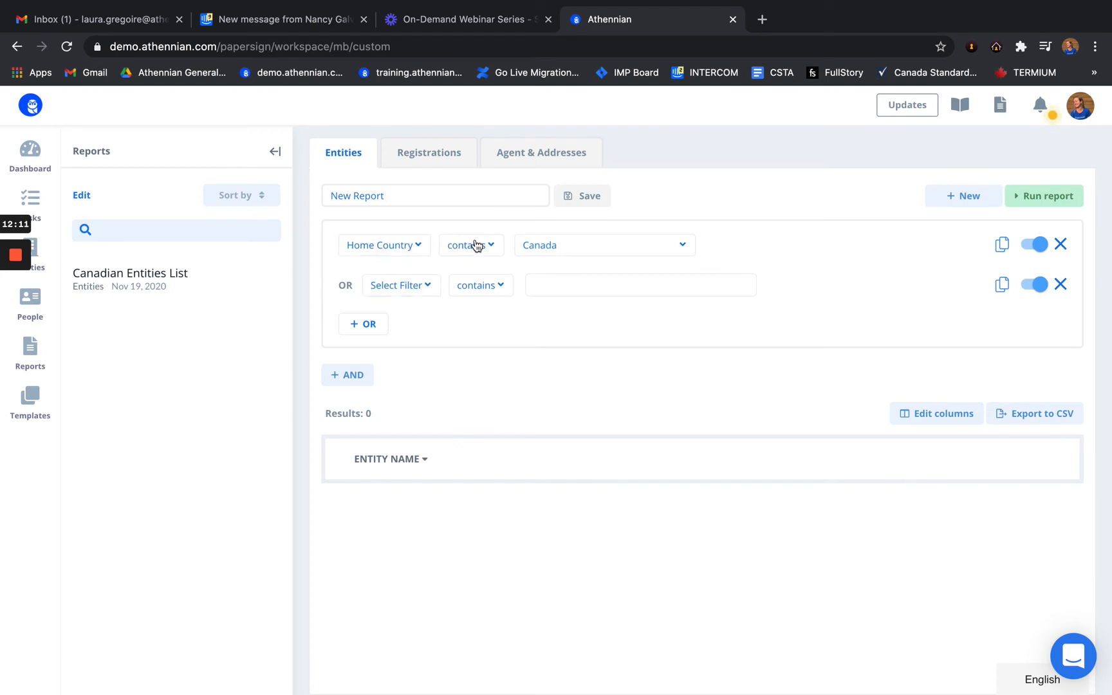
{"action": "left_click", "coordinate": [405, 287]}
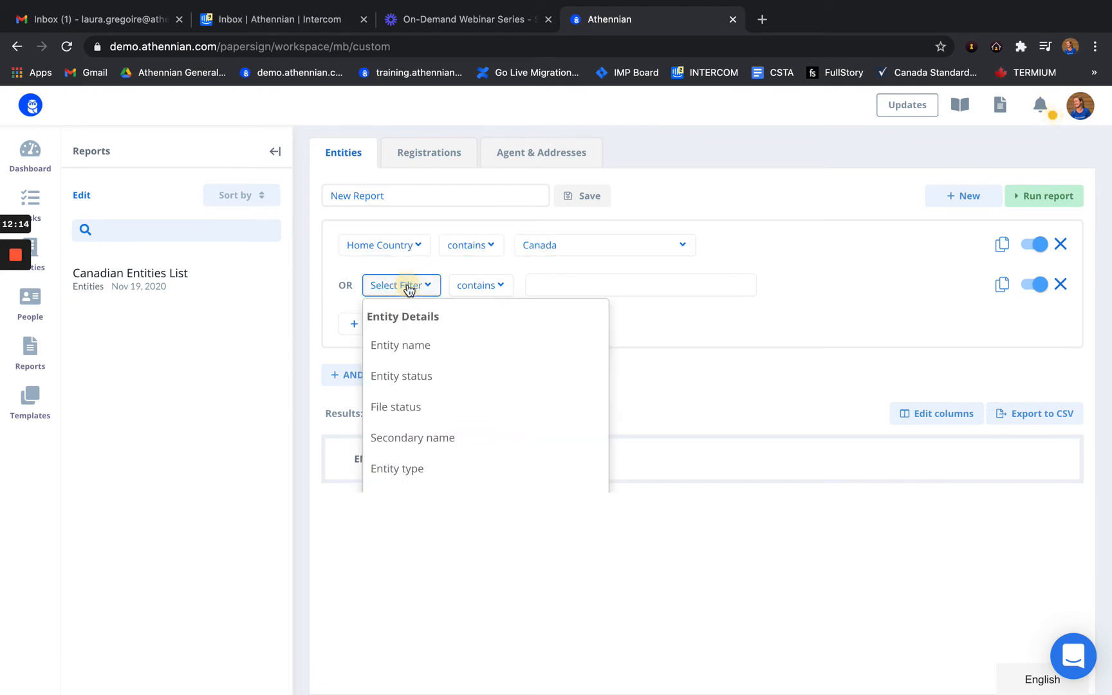
{"action": "left_click", "coordinate": [415, 379]}
{"action": "left_click", "coordinate": [557, 285]}
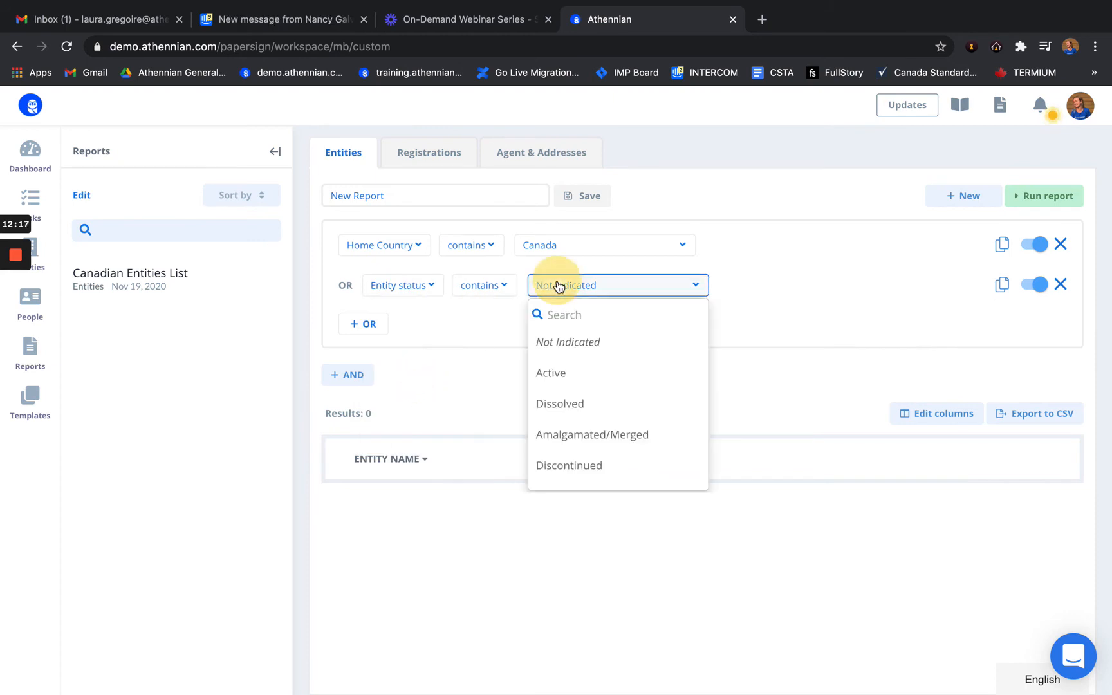
{"action": "left_click", "coordinate": [552, 373]}
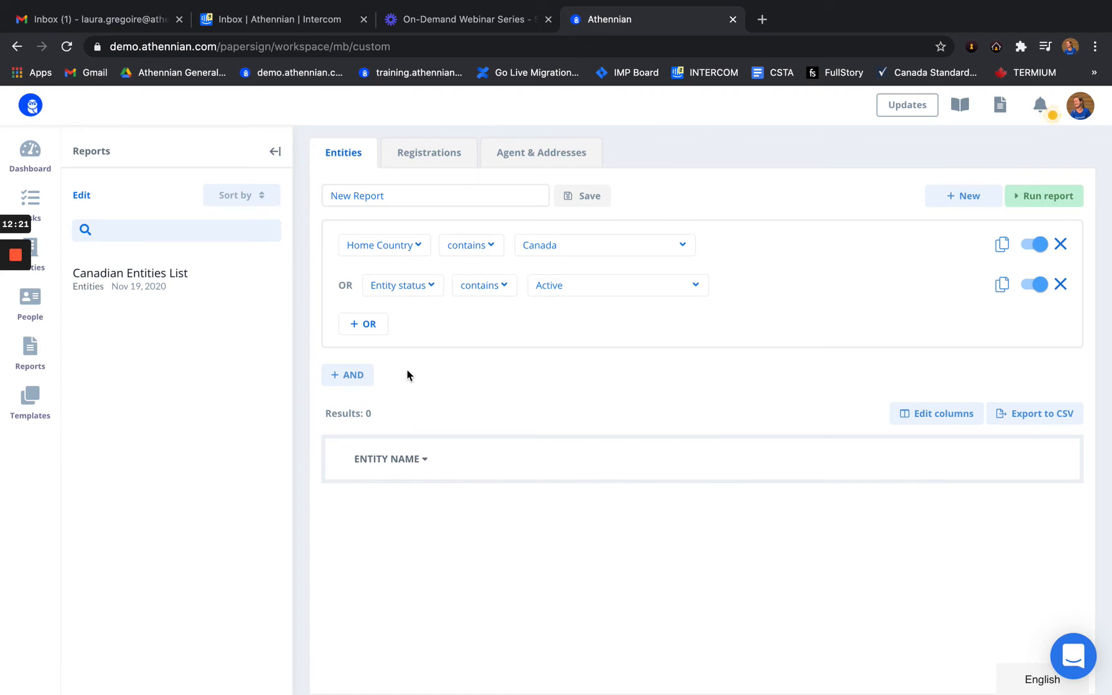
Add an AND filter group with the condition Home Region contains British Columbia
{"action": "left_click", "coordinate": [352, 377]}
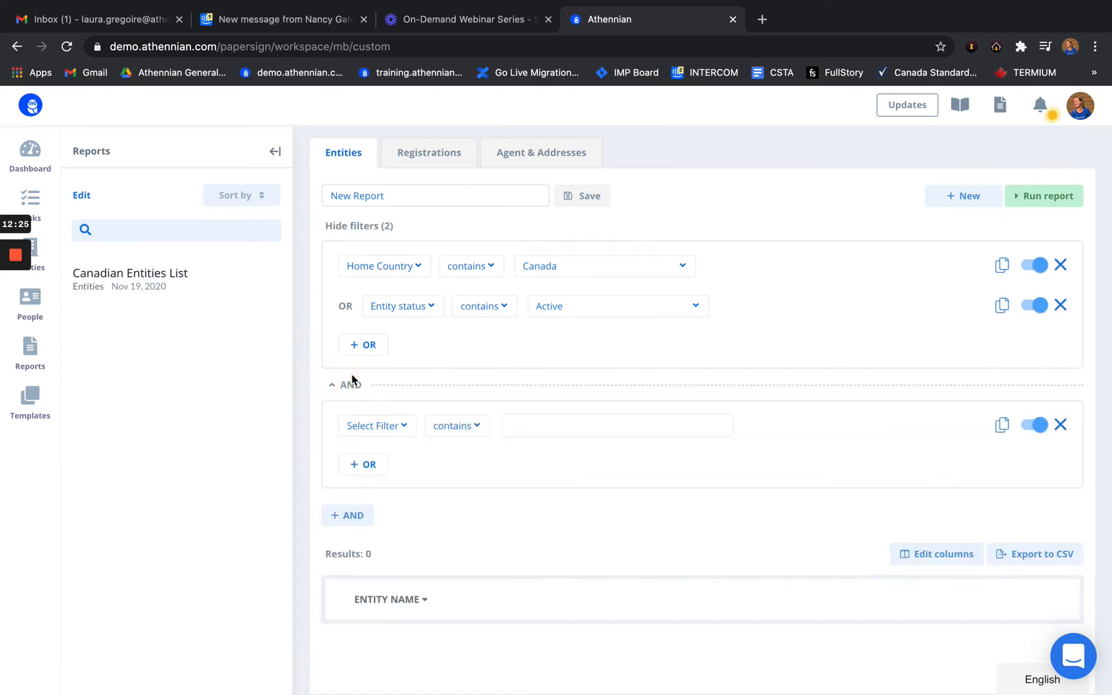
{"action": "left_click", "coordinate": [400, 428]}
{"action": "scroll", "coordinate": [388, 504], "scroll_direction": "down", "scroll_amount": 5}
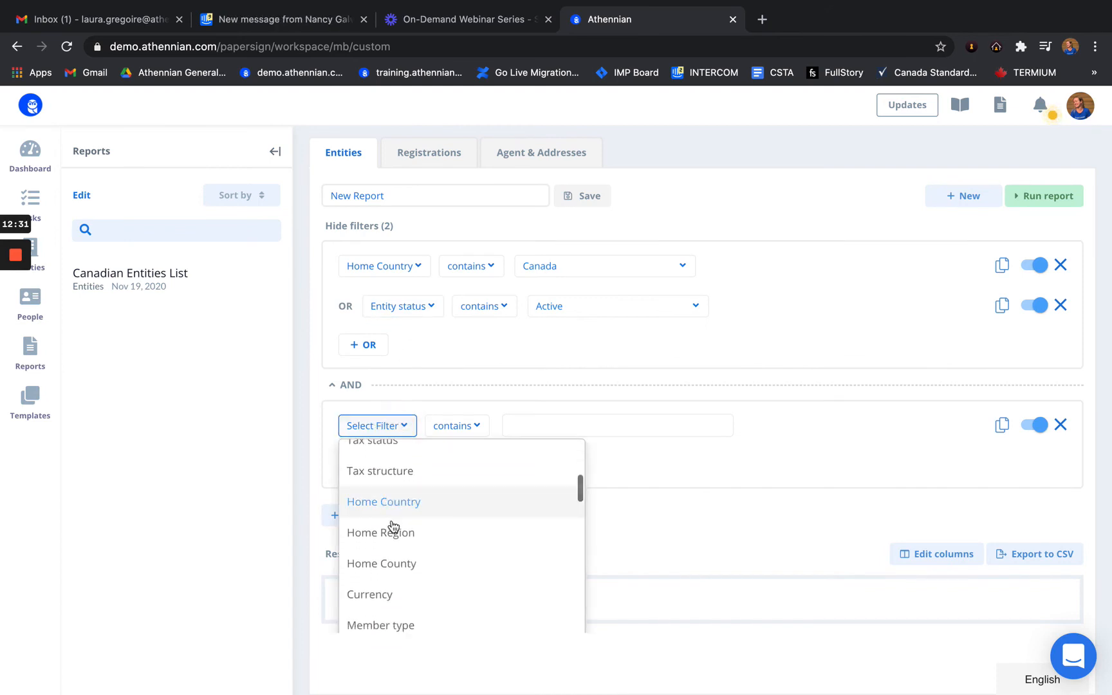
{"action": "scroll", "coordinate": [386, 618], "scroll_direction": "down", "scroll_amount": 1}
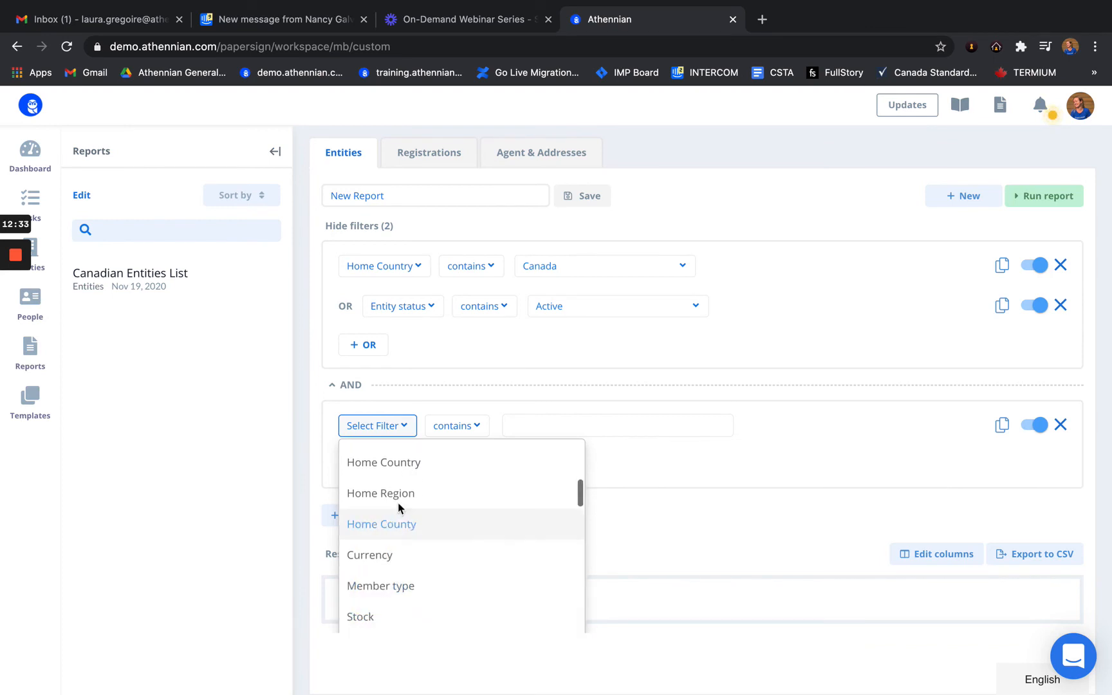
{"action": "scroll", "coordinate": [392, 524], "scroll_direction": "up", "scroll_amount": 2}
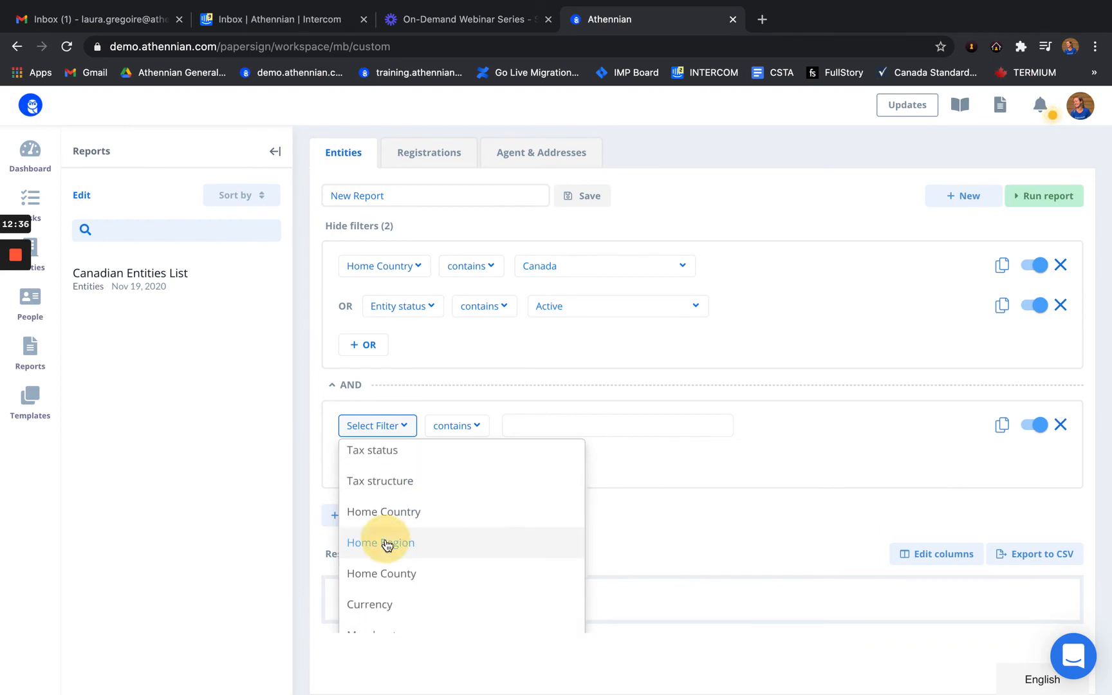
{"action": "left_click", "coordinate": [386, 542]}
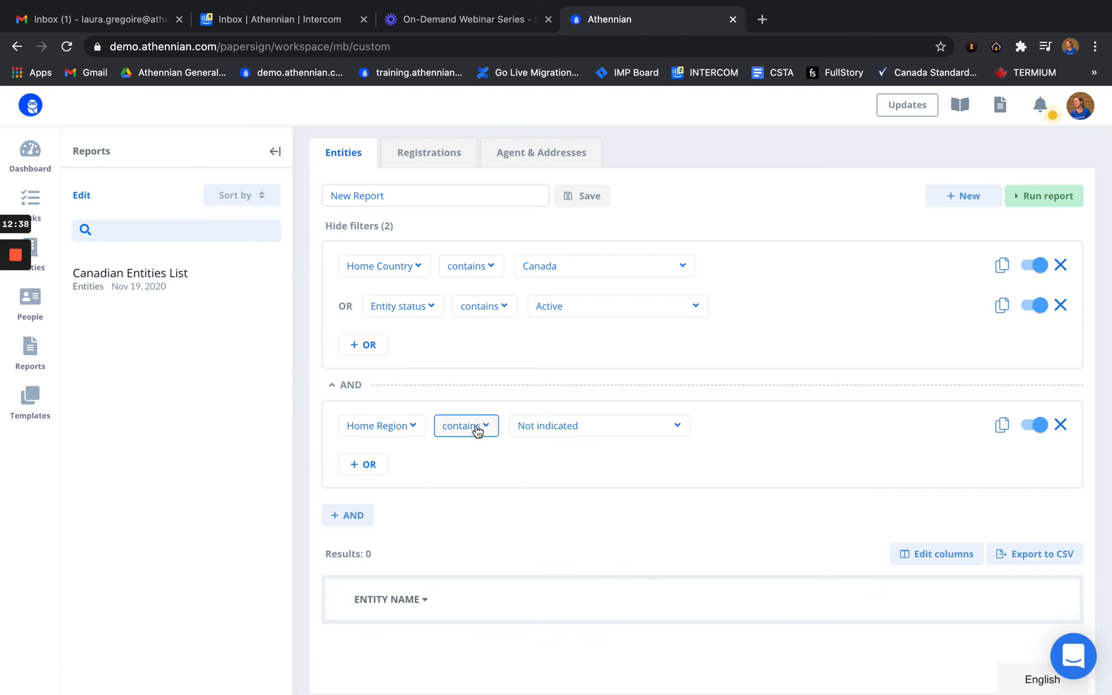
{"action": "left_click", "coordinate": [561, 437]}
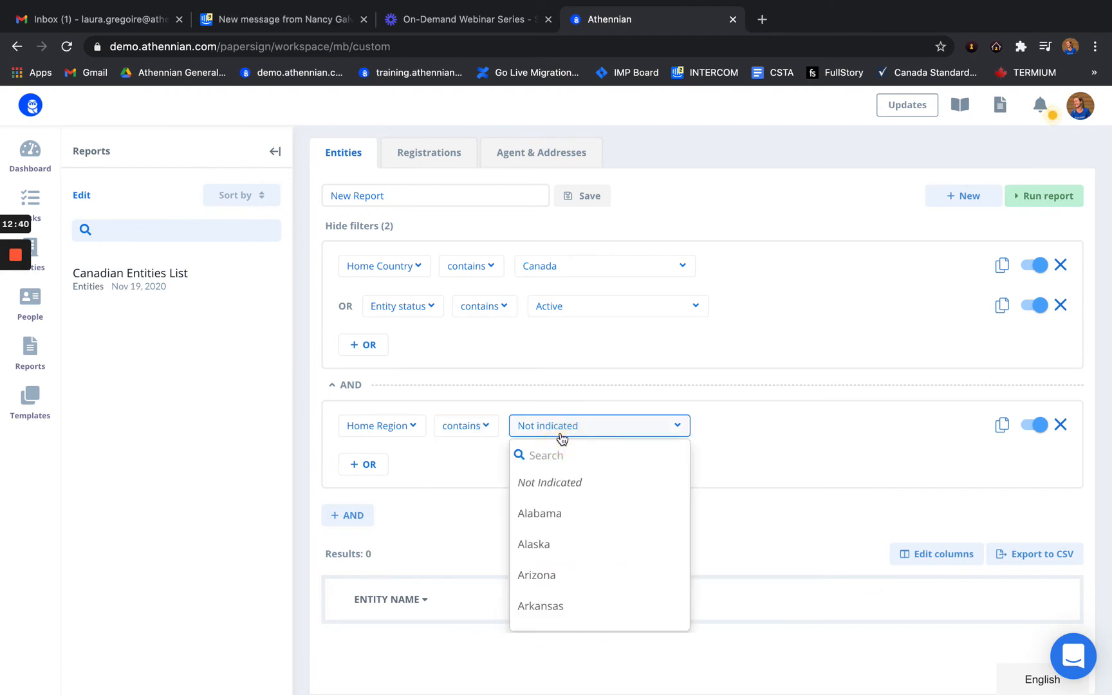
{"action": "scroll", "coordinate": [563, 538], "scroll_direction": "down", "scroll_amount": 20}
{"action": "scroll", "coordinate": [564, 538], "scroll_direction": "up", "scroll_amount": 1}
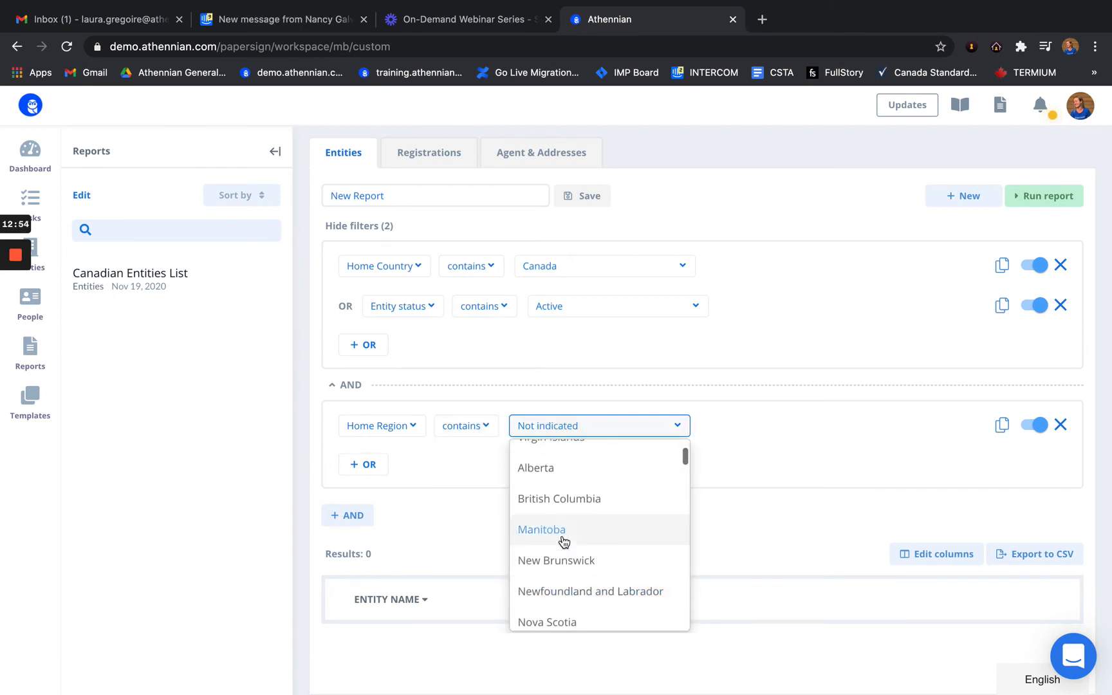
{"action": "left_click", "coordinate": [569, 502]}
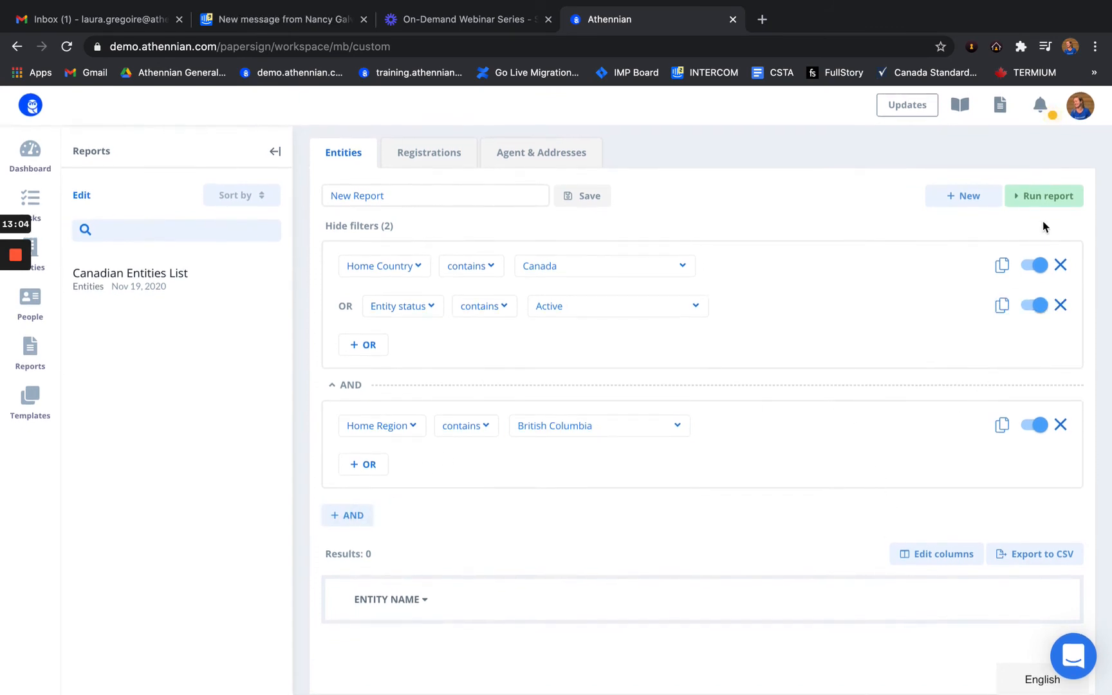
Run the custom report and review the matching entities against the filters
{"action": "left_click", "coordinate": [1060, 199]}
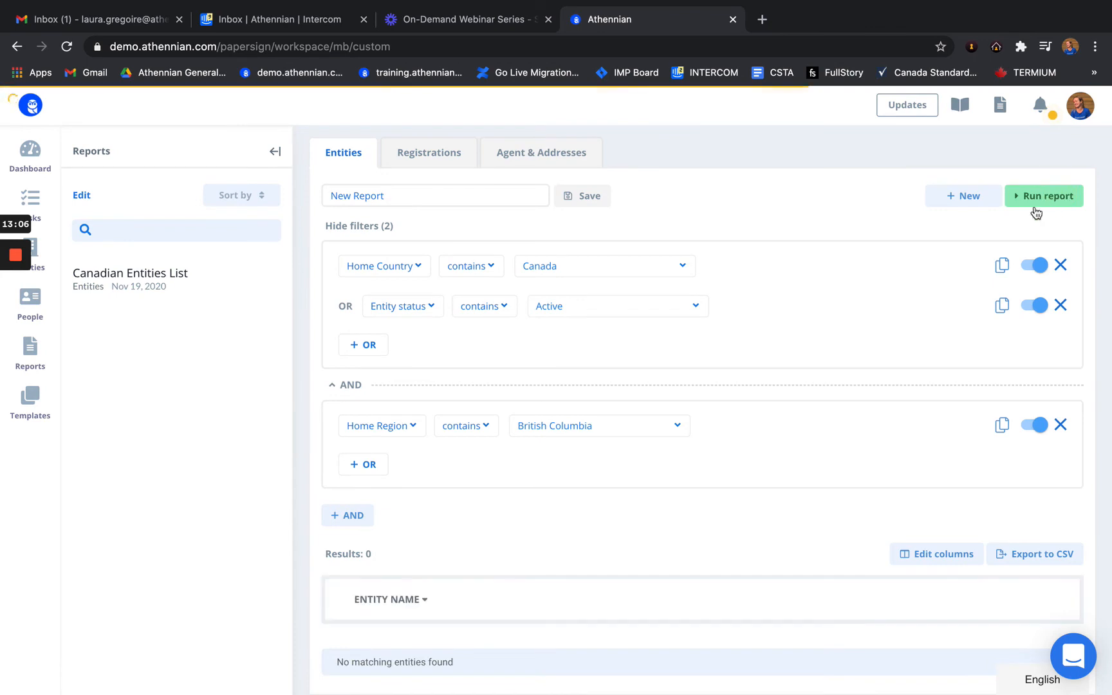
{"action": "scroll", "coordinate": [831, 359], "scroll_direction": "down", "scroll_amount": 4}
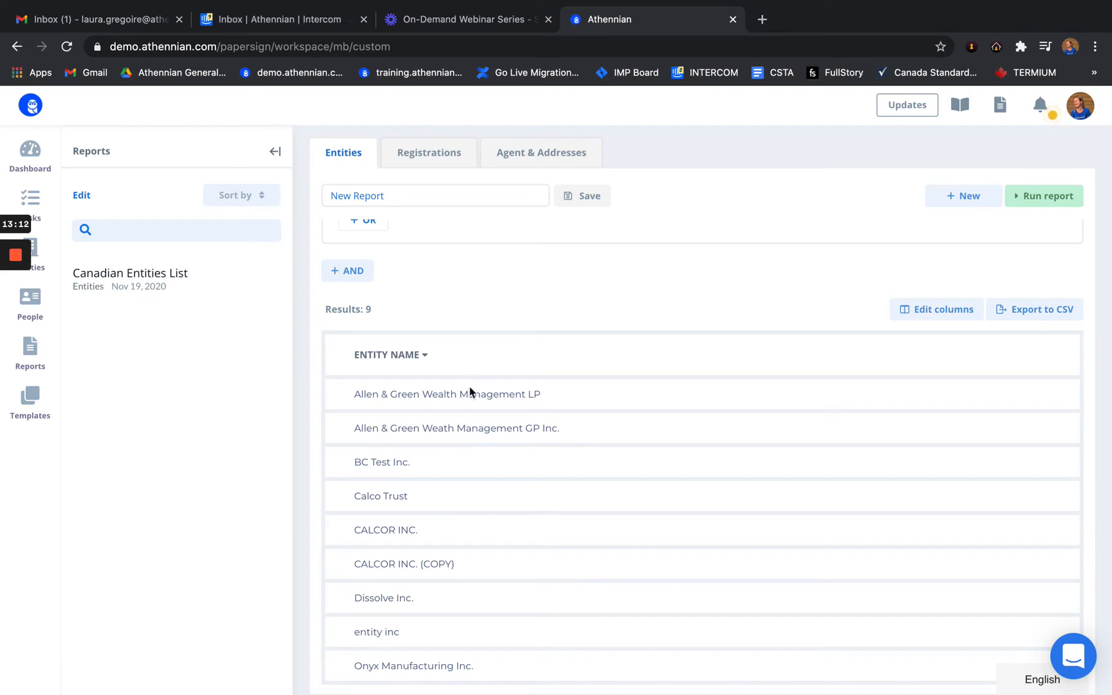
{"action": "scroll", "coordinate": [460, 495], "scroll_direction": "up", "scroll_amount": 4}
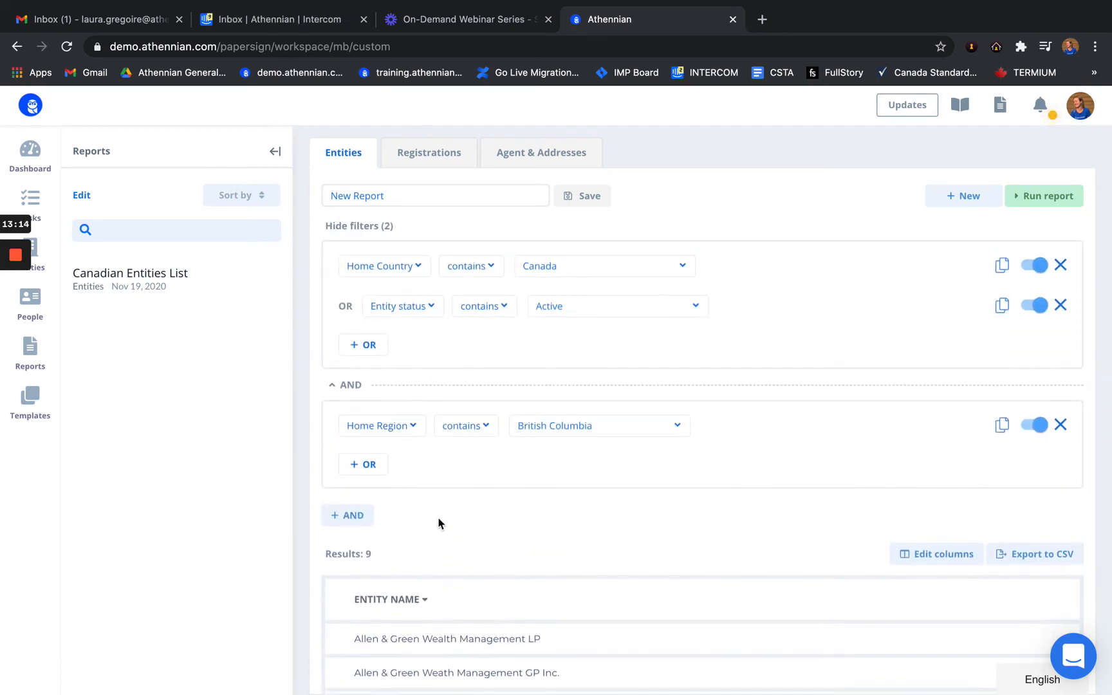
{"action": "scroll", "coordinate": [440, 543], "scroll_direction": "down", "scroll_amount": 4}
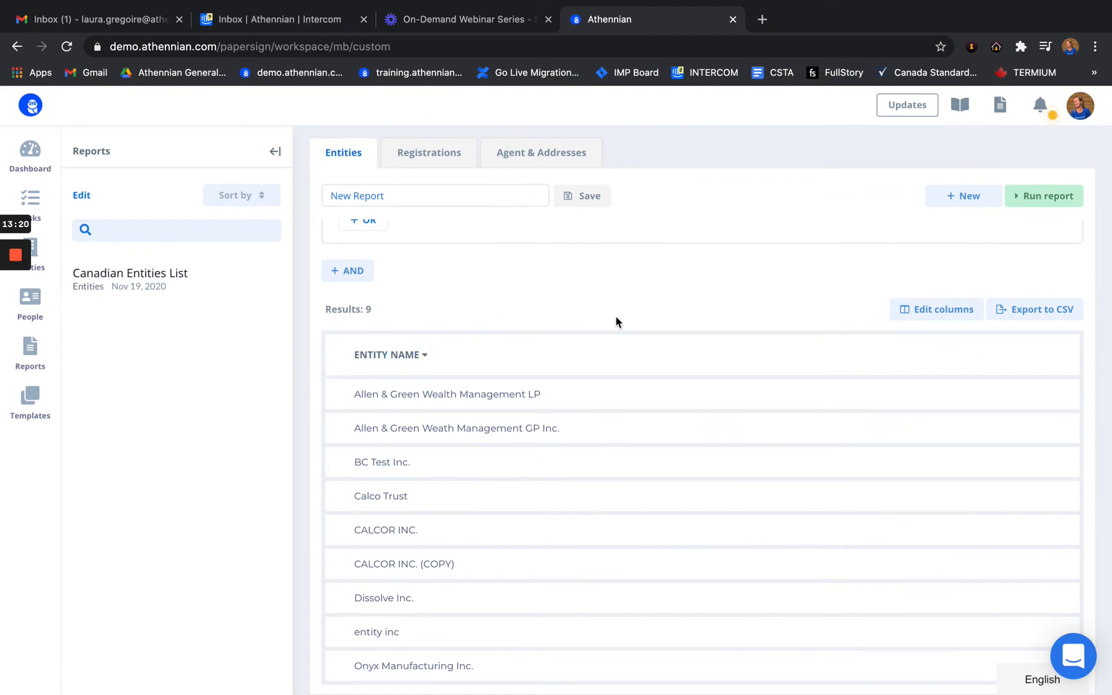
Add the Entity type, Formation date, Home Country, Home Region and Entity registration number columns to the report results
{"action": "left_click", "coordinate": [930, 314]}
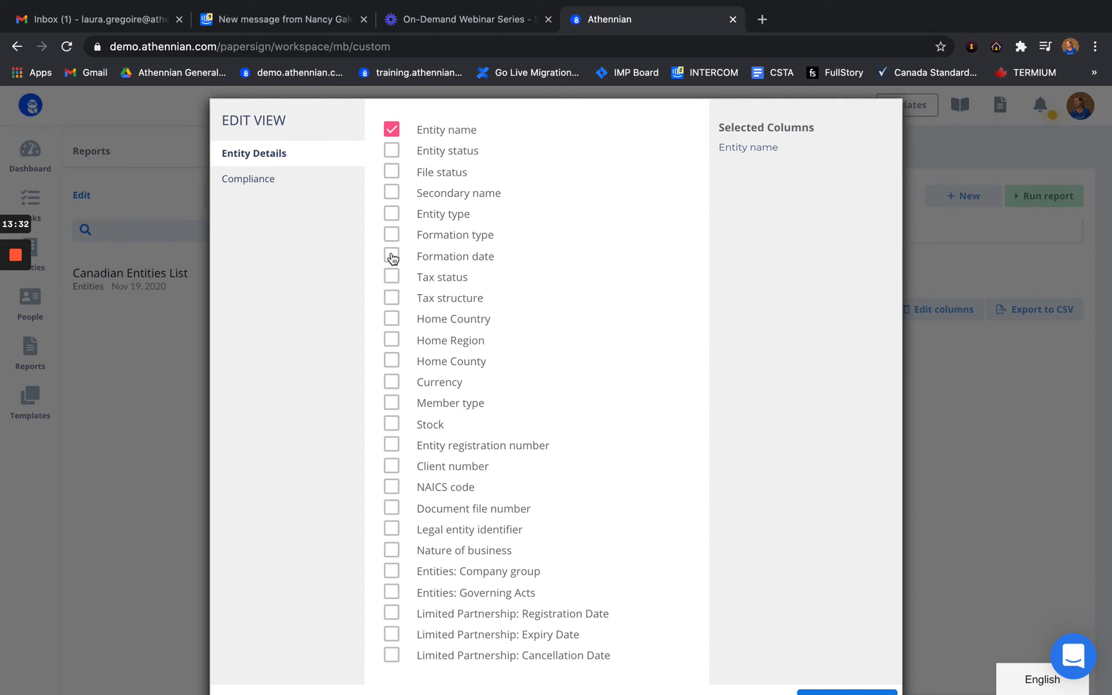
{"action": "left_click", "coordinate": [392, 212]}
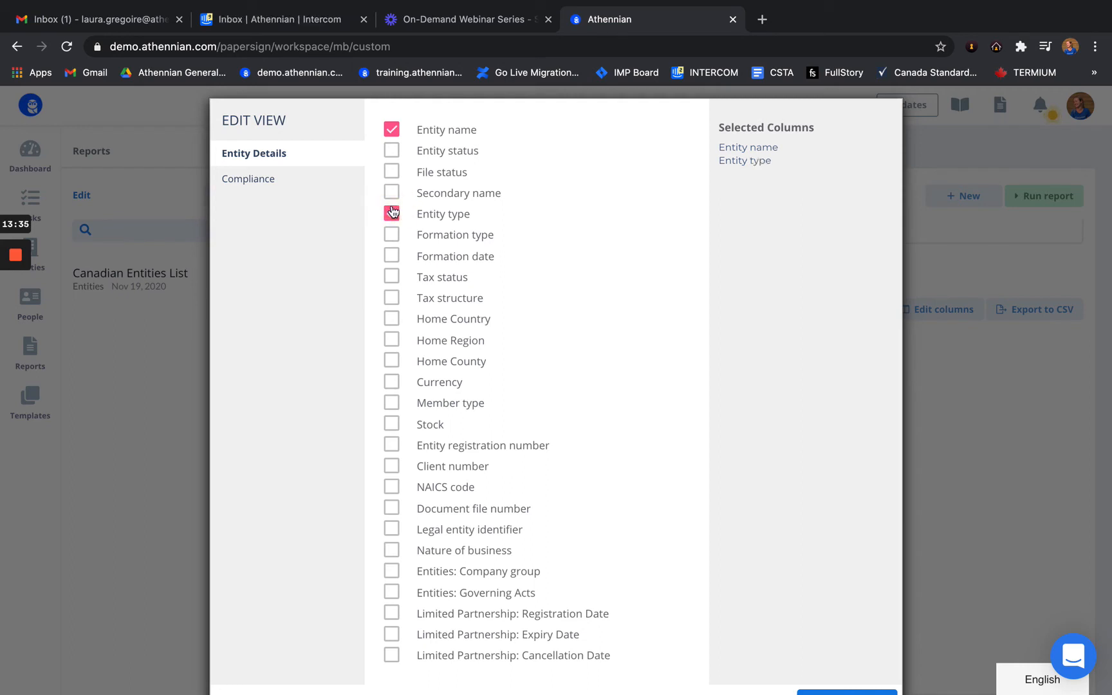
{"action": "left_click", "coordinate": [393, 258]}
{"action": "left_click", "coordinate": [391, 320]}
{"action": "left_click", "coordinate": [393, 343]}
{"action": "scroll", "coordinate": [393, 345], "scroll_direction": "down", "scroll_amount": 1}
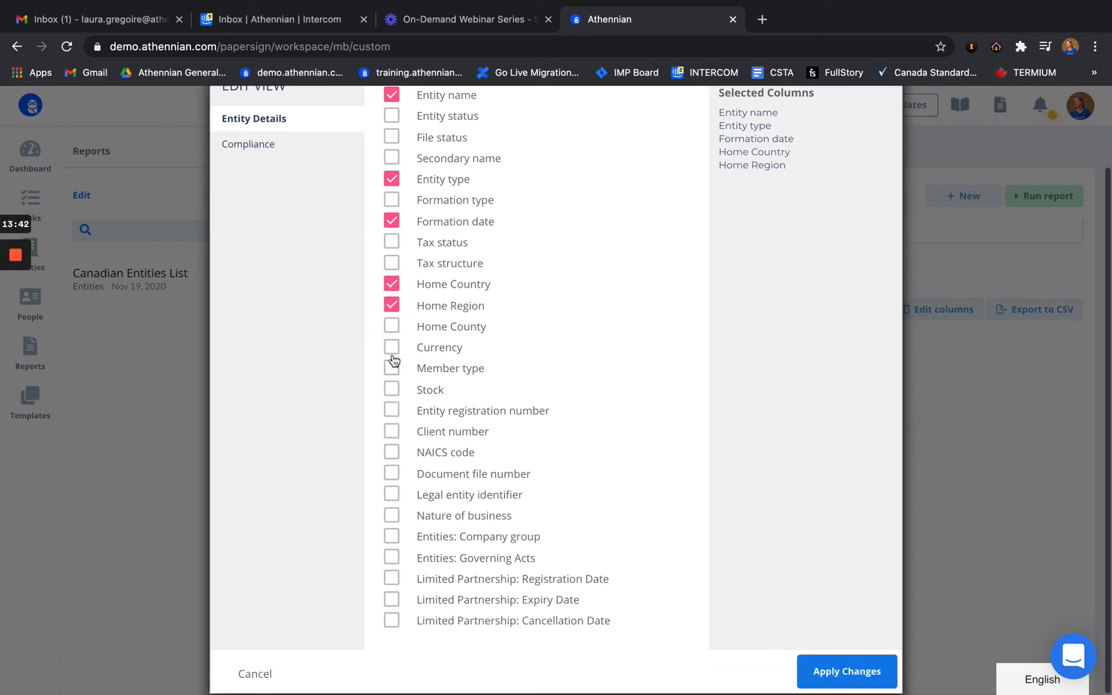
{"action": "left_click", "coordinate": [394, 412]}
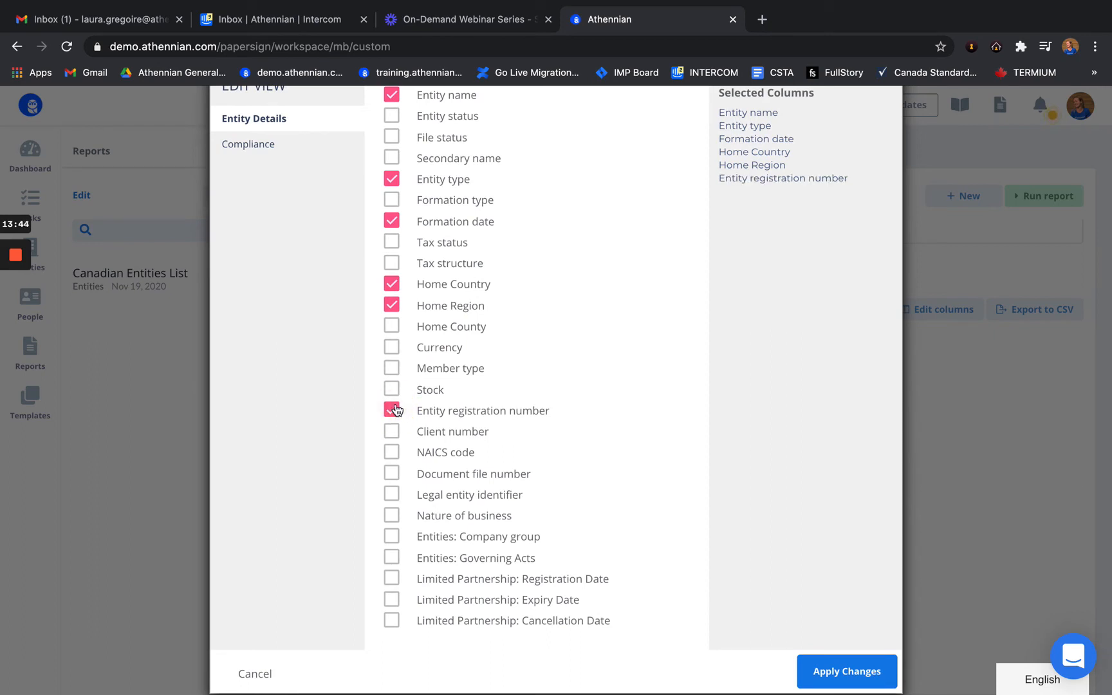
{"action": "scroll", "coordinate": [450, 315], "scroll_direction": "up", "scroll_amount": 3}
{"action": "scroll", "coordinate": [449, 316], "scroll_direction": "down", "scroll_amount": 3}
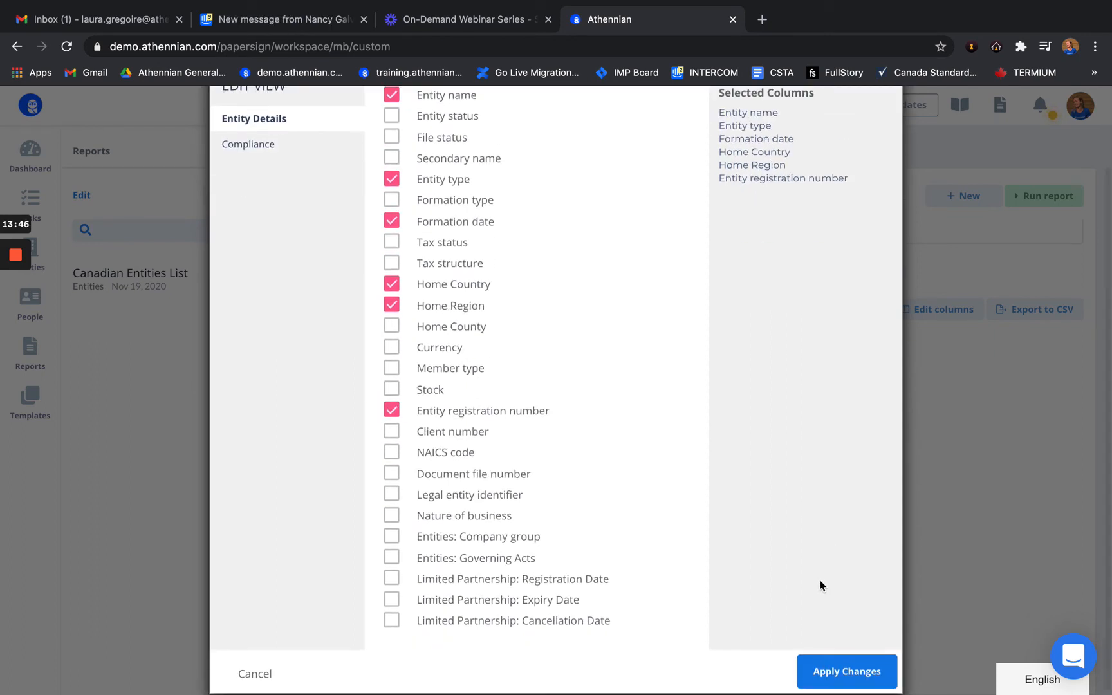
{"action": "left_click", "coordinate": [850, 674]}
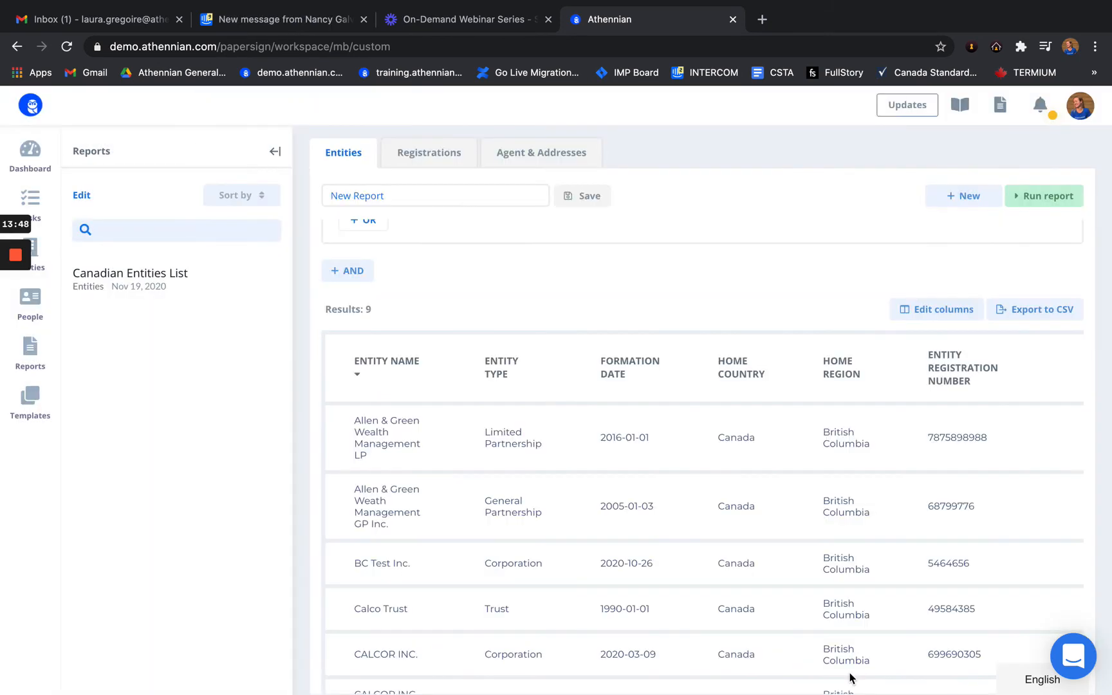
Review the report results with their added columns and export them to CSV
{"action": "scroll", "coordinate": [499, 417], "scroll_direction": "down", "scroll_amount": 3}
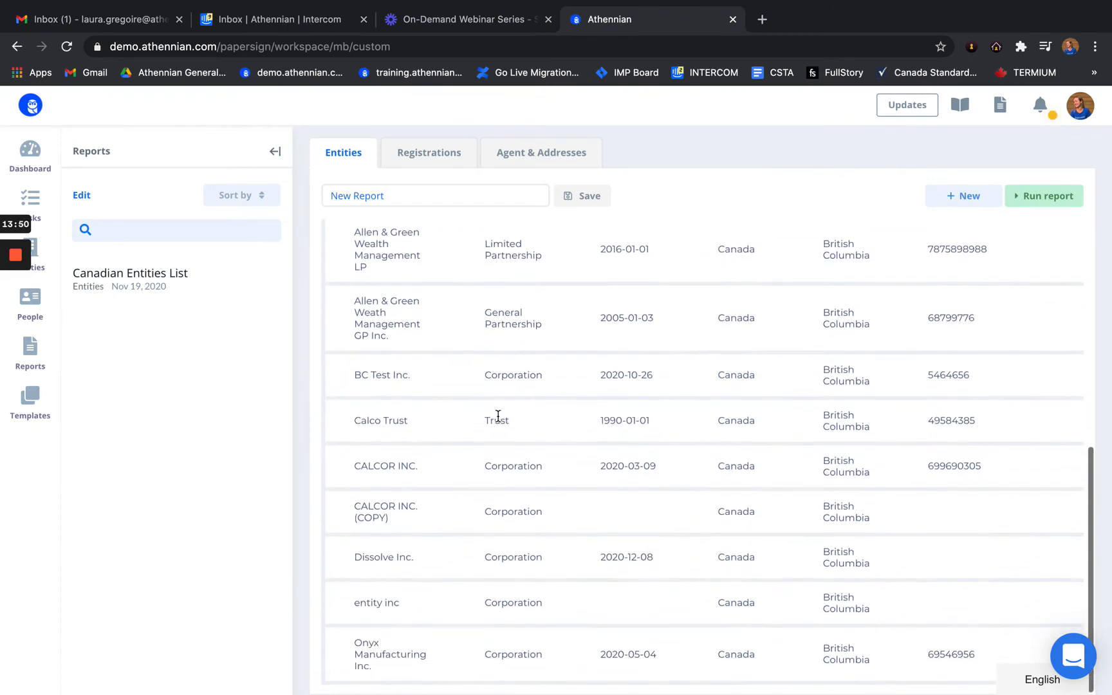
{"action": "scroll", "coordinate": [499, 417], "scroll_direction": "up", "scroll_amount": 5}
{"action": "scroll", "coordinate": [500, 421], "scroll_direction": "down", "scroll_amount": 2}
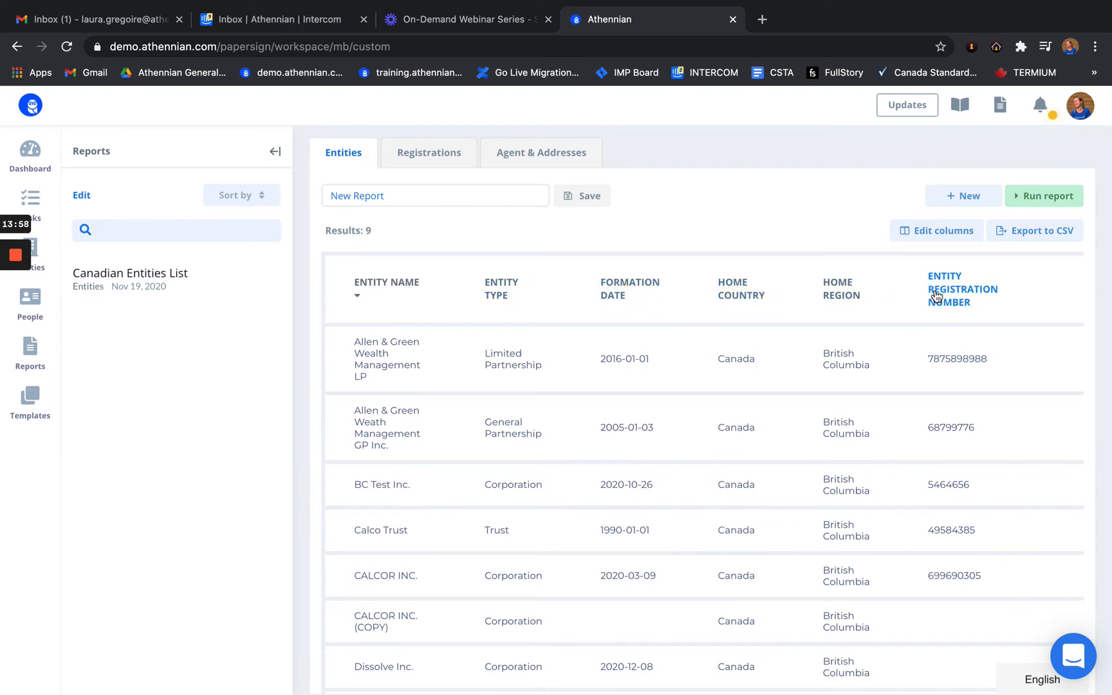
{"action": "scroll", "coordinate": [875, 423], "scroll_direction": "down", "scroll_amount": 2}
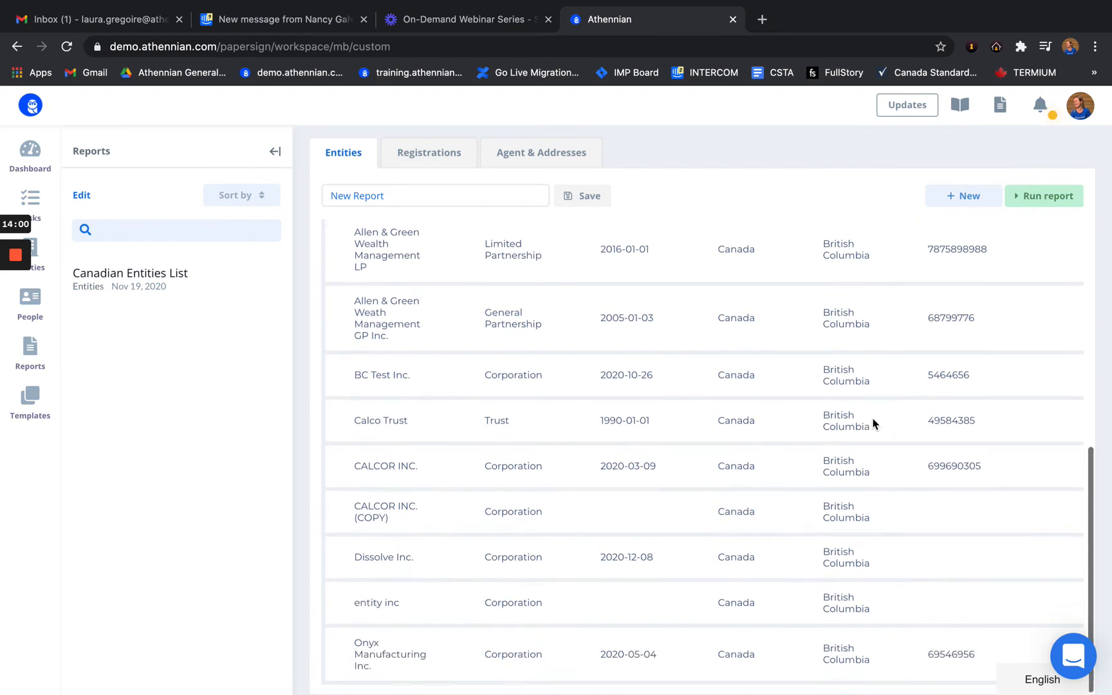
{"action": "scroll", "coordinate": [869, 299], "scroll_direction": "up", "scroll_amount": 5}
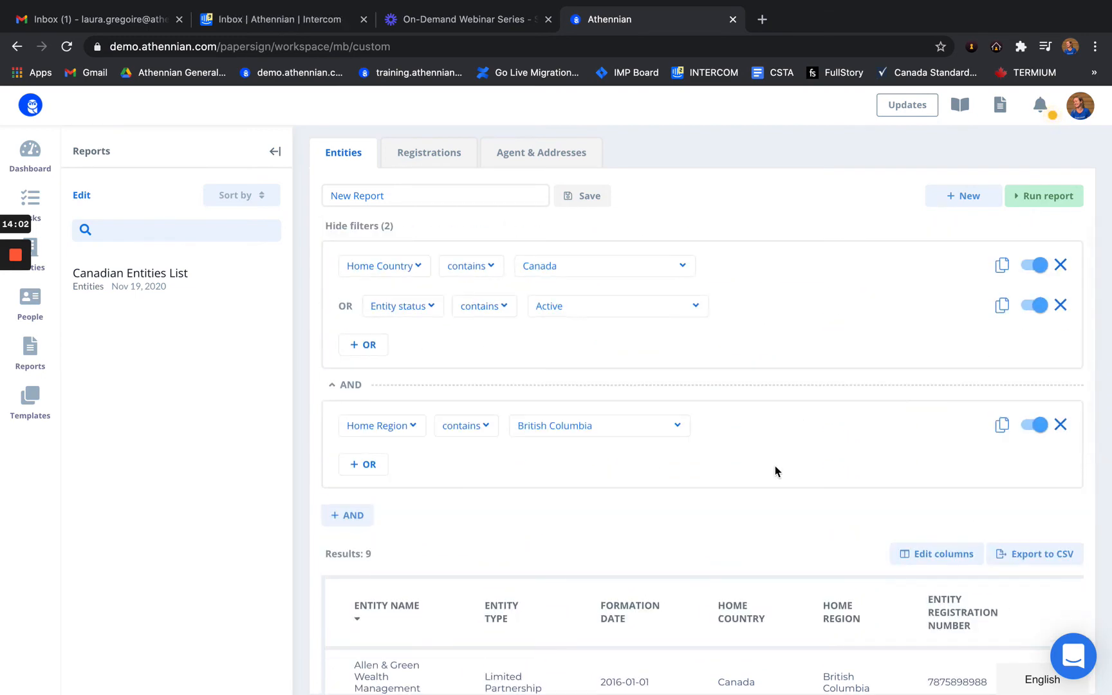
{"action": "scroll", "coordinate": [774, 469], "scroll_direction": "down", "scroll_amount": 2}
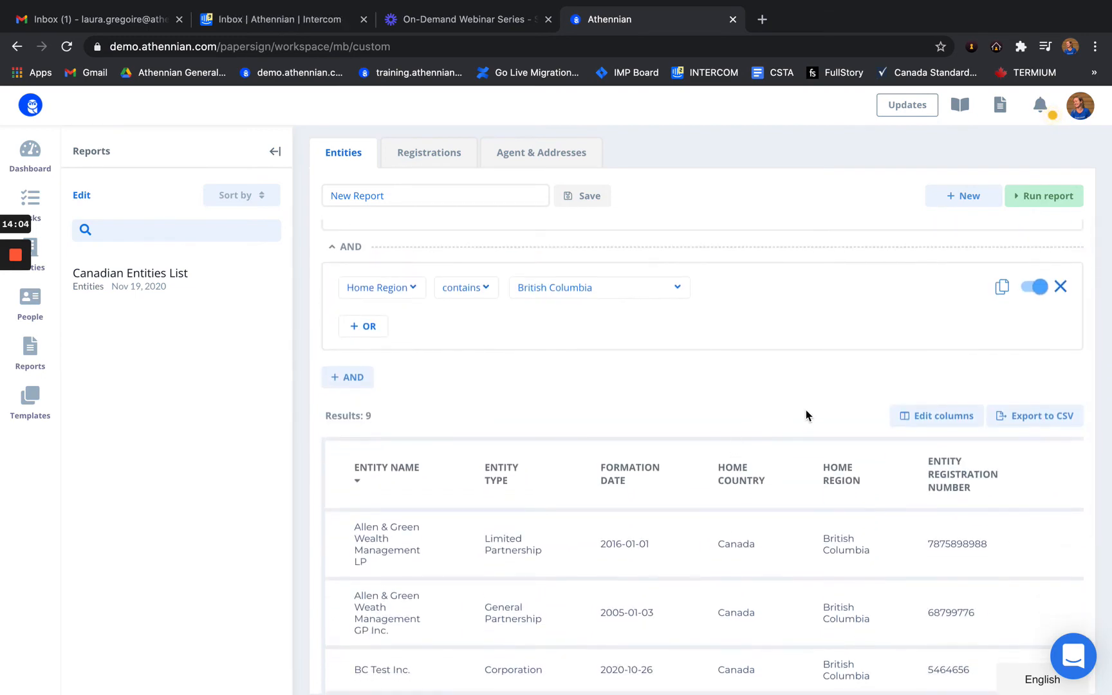
{"action": "left_click", "coordinate": [1068, 424]}
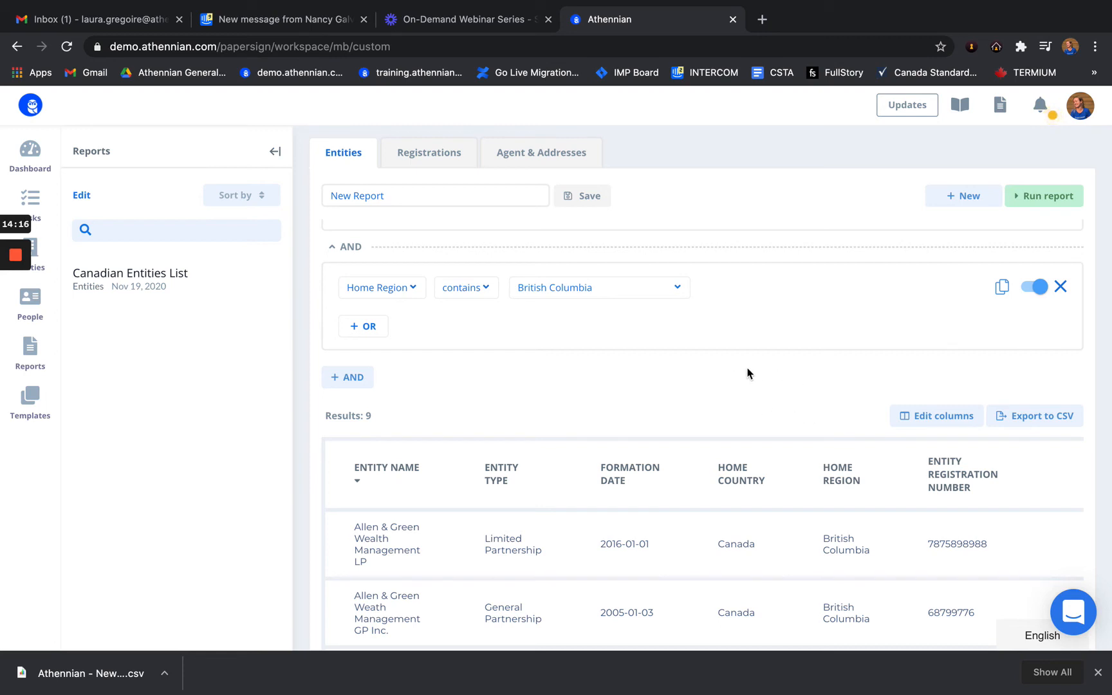
Save the custom report as "New Report" with its current filters and columns
{"action": "scroll", "coordinate": [586, 344], "scroll_direction": "up", "scroll_amount": 3}
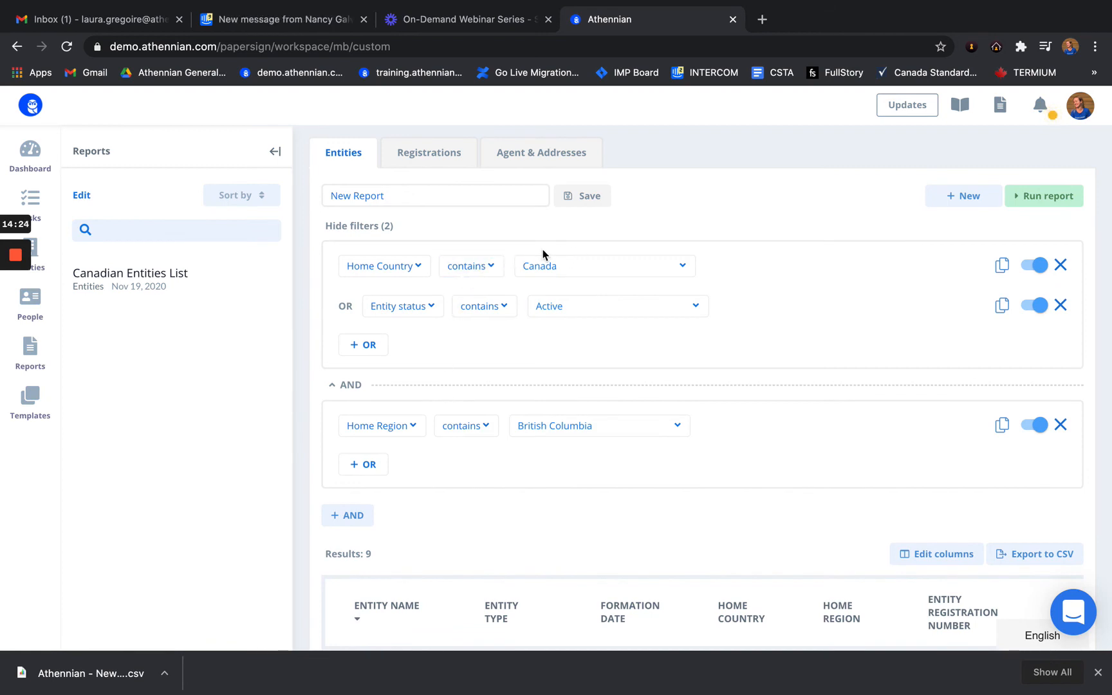
{"action": "left_click", "coordinate": [597, 201]}
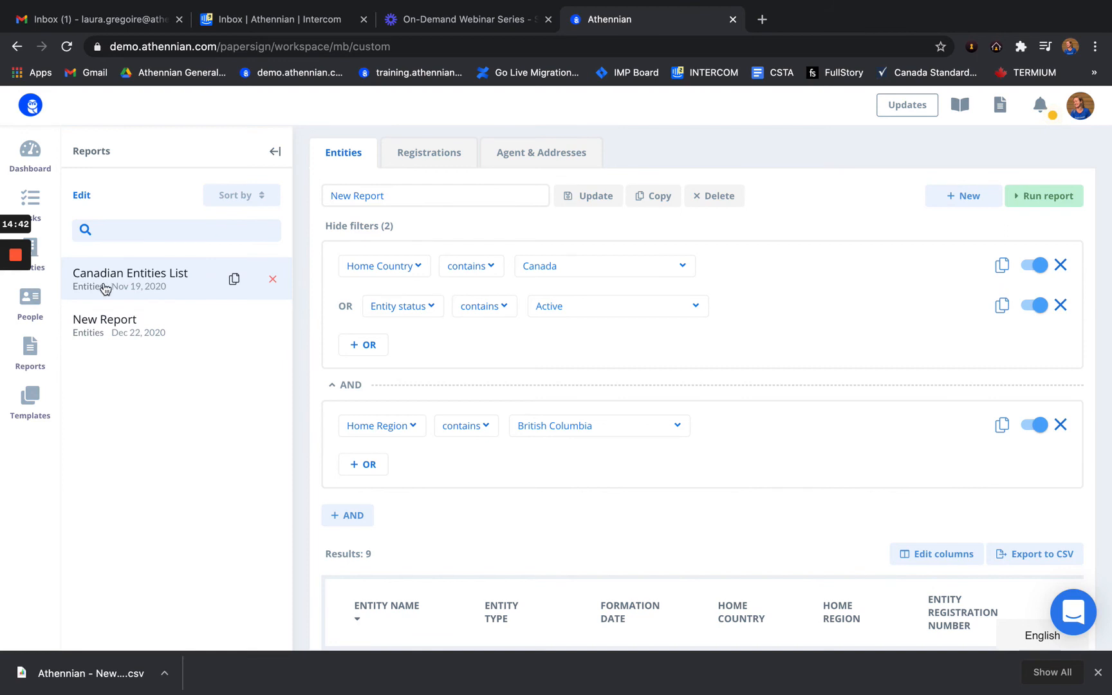
View the saved Canadian Entities List report and reopen New Report to check its saved filters and columns
{"action": "left_click", "coordinate": [132, 280]}
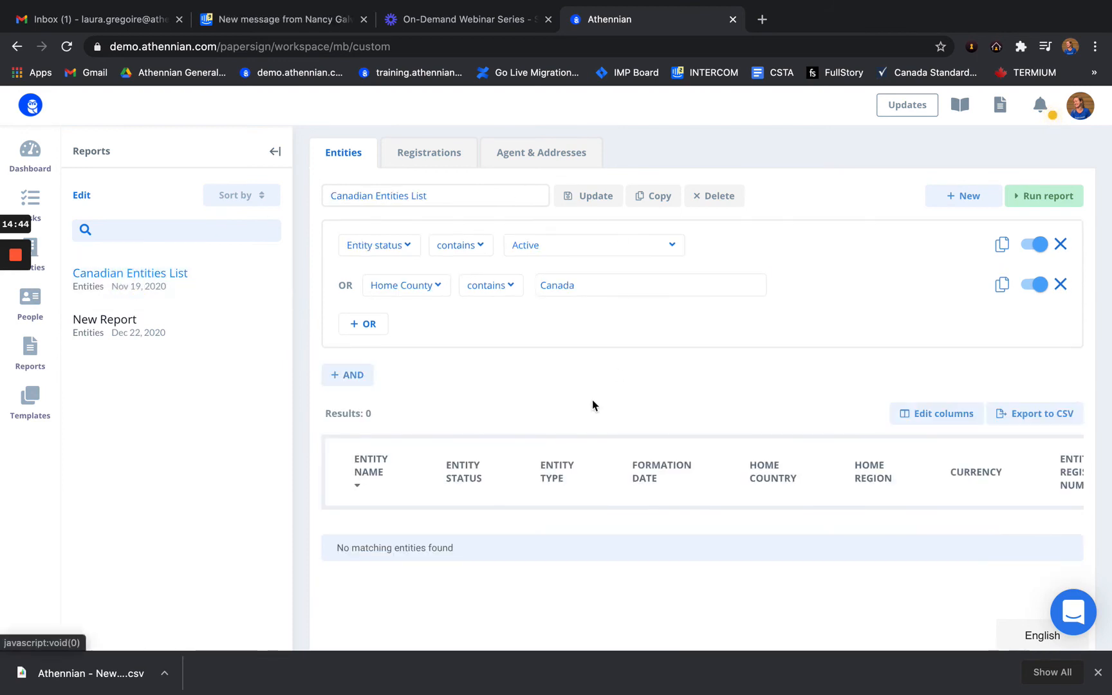
{"action": "left_click", "coordinate": [109, 329]}
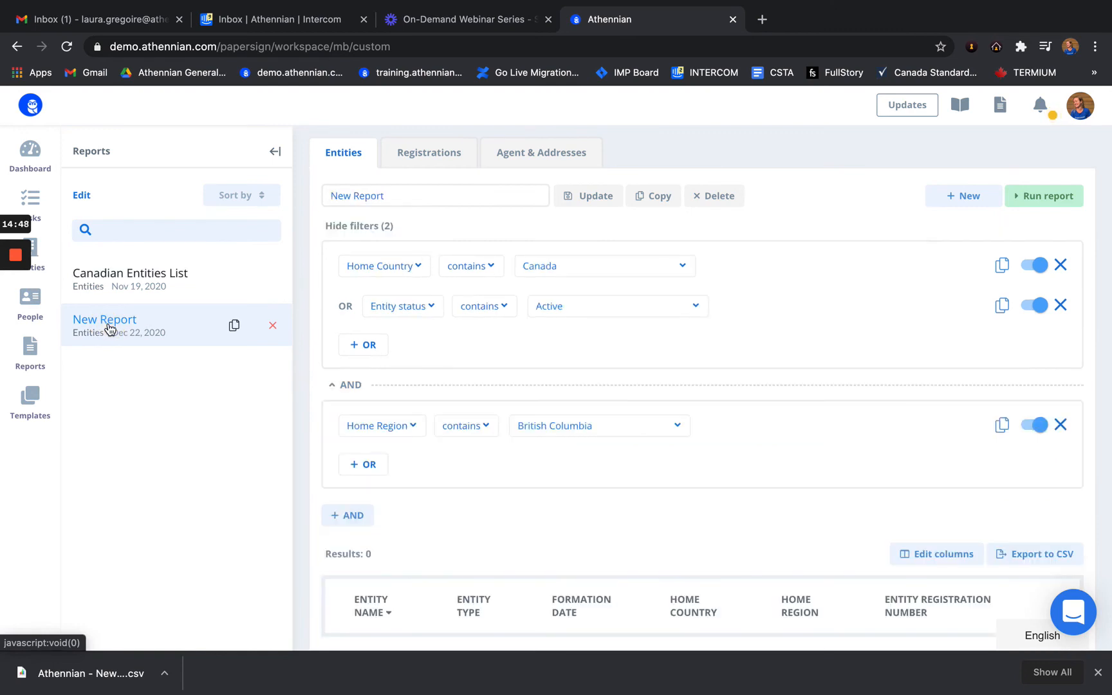
{"action": "scroll", "coordinate": [530, 389], "scroll_direction": "down", "scroll_amount": 1}
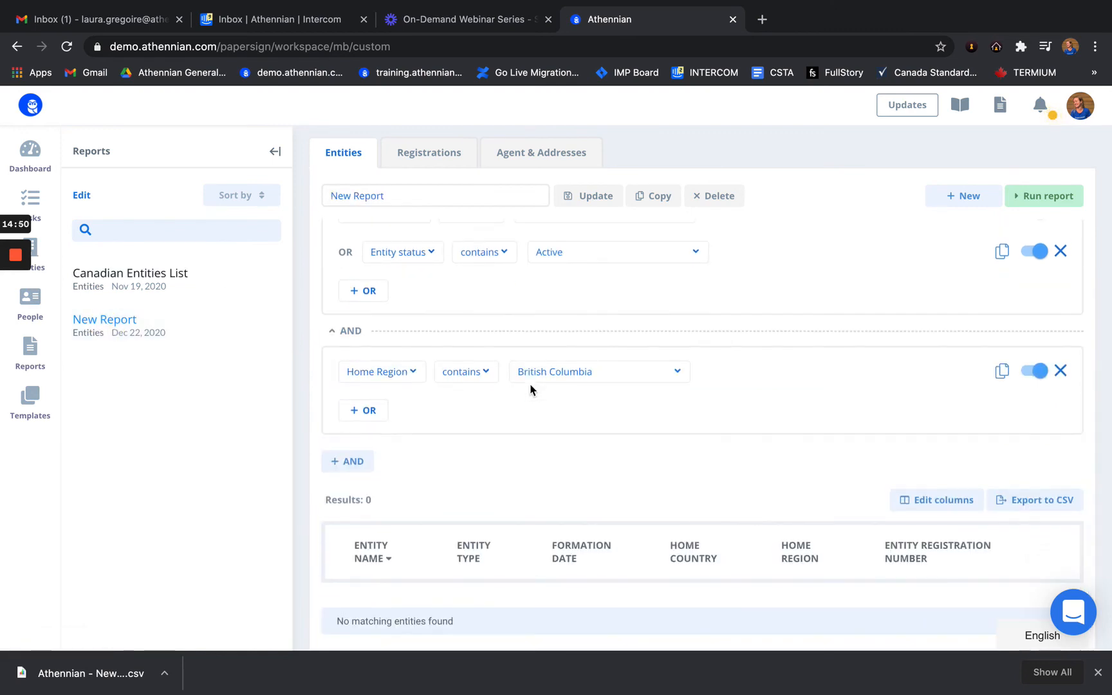
Review the New Report filters and view the Registrations and Agent & Addresses report types
{"action": "scroll", "coordinate": [529, 388], "scroll_direction": "up", "scroll_amount": 1}
{"action": "scroll", "coordinate": [459, 536], "scroll_direction": "down", "scroll_amount": 1}
{"action": "left_click", "coordinate": [417, 155]}
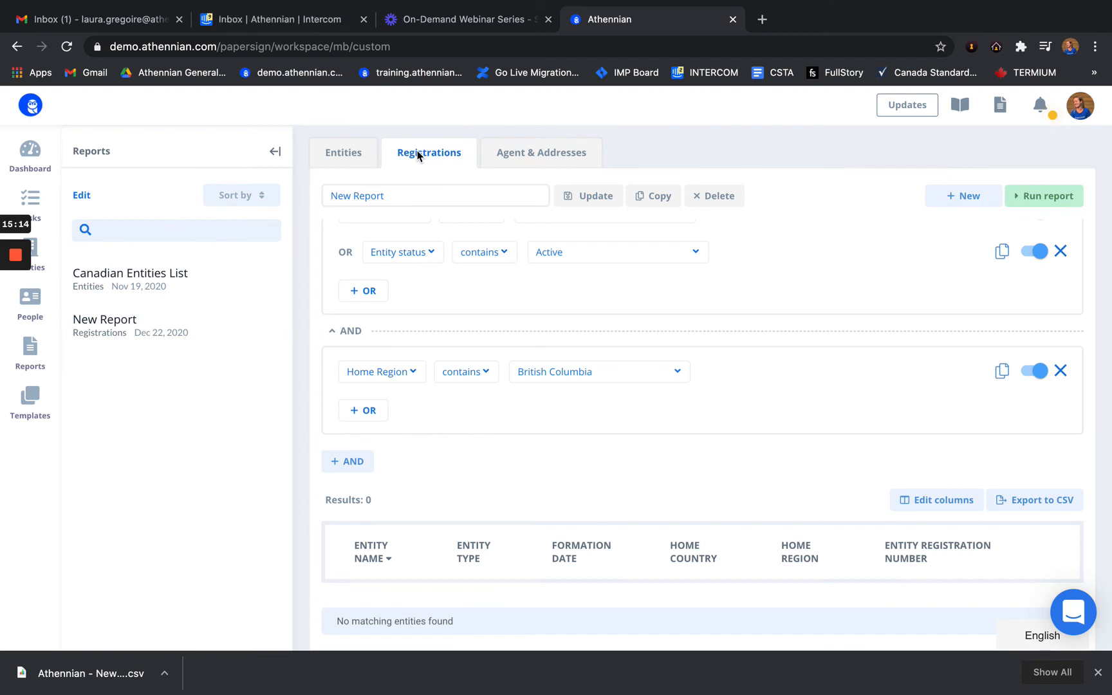
{"action": "left_click", "coordinate": [552, 154]}
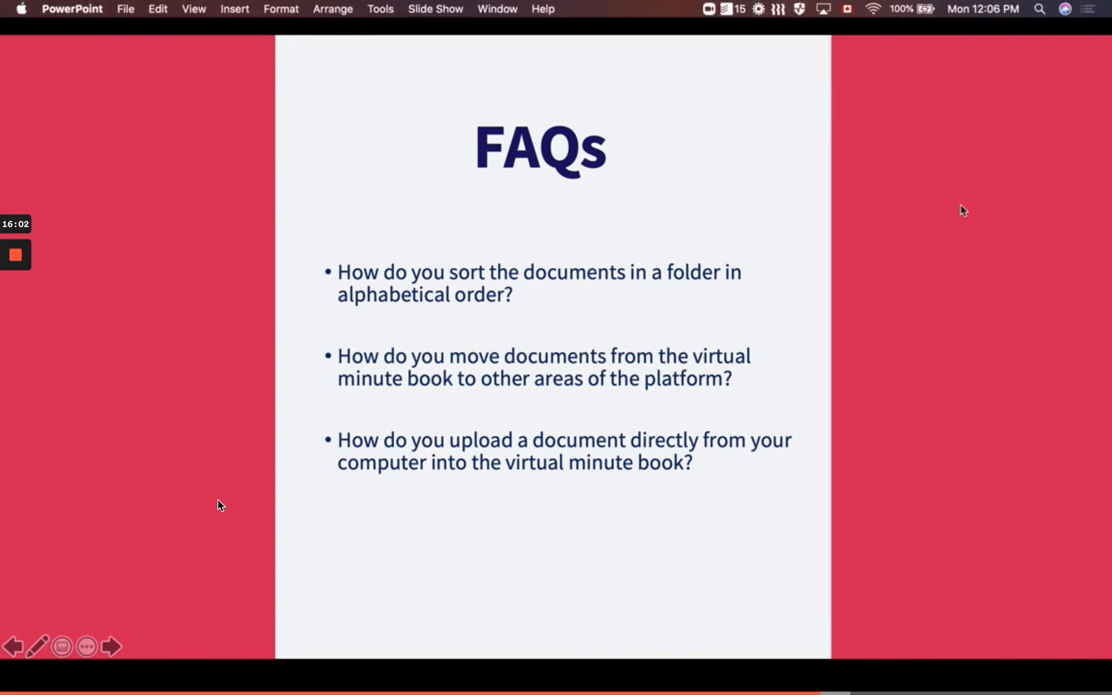
Switch from the slideshow to Athennian and open the Virtual Minute Book of Test Corporation Inc
{"action": "key", "text": "ctrl+Right"}
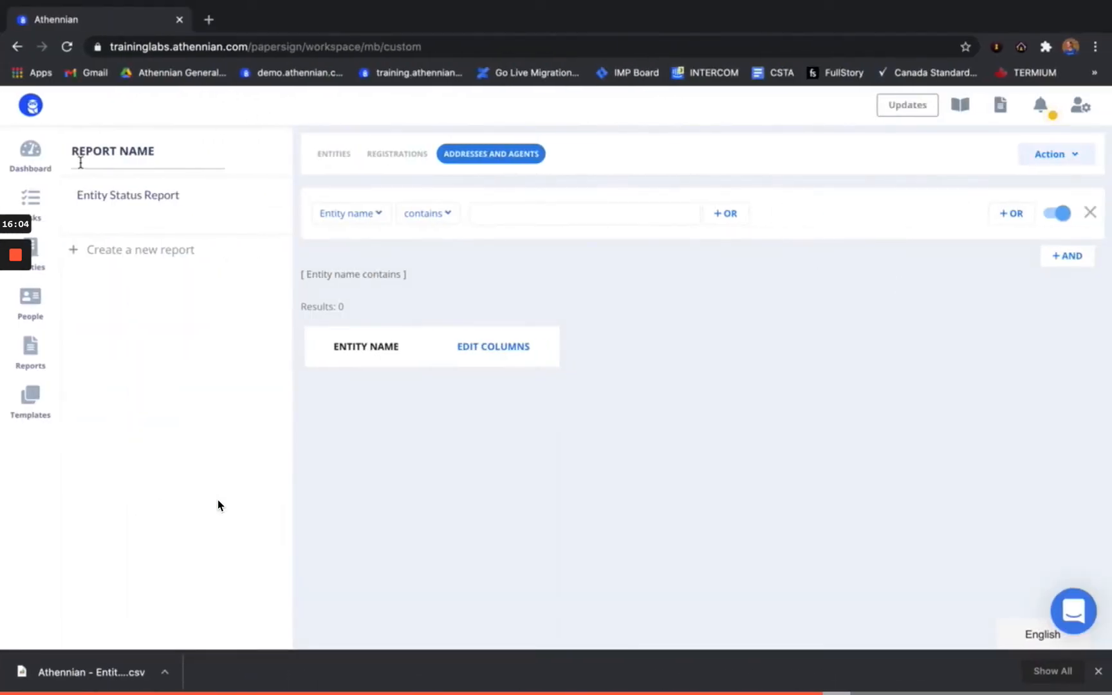
{"action": "left_click", "coordinate": [46, 166]}
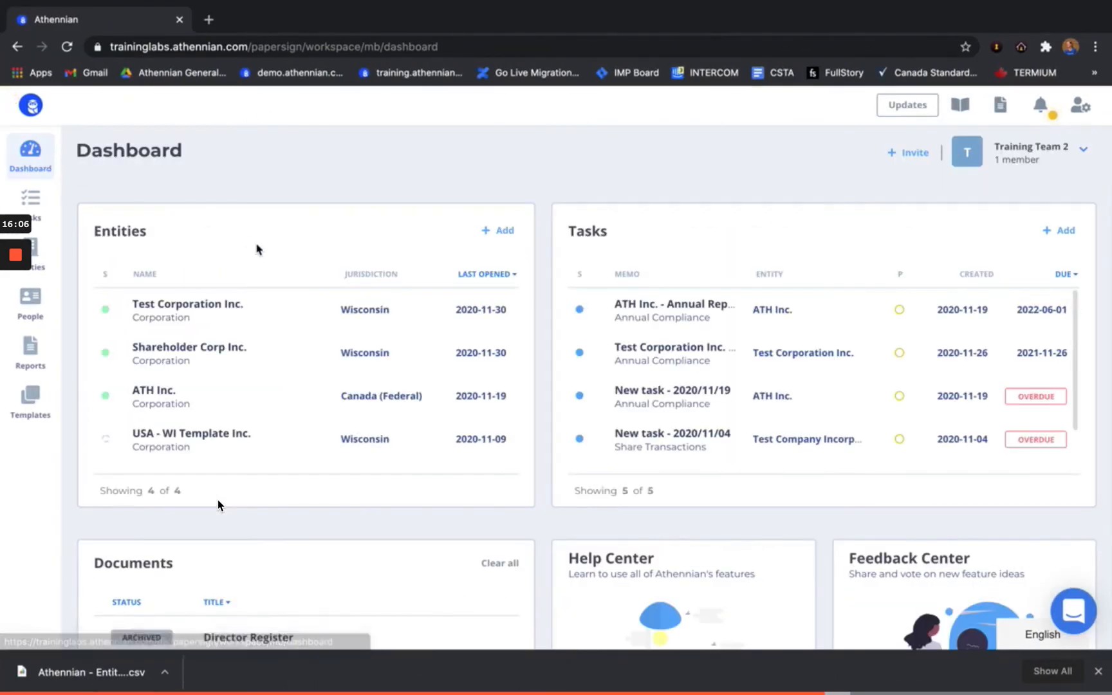
{"action": "left_click", "coordinate": [206, 306]}
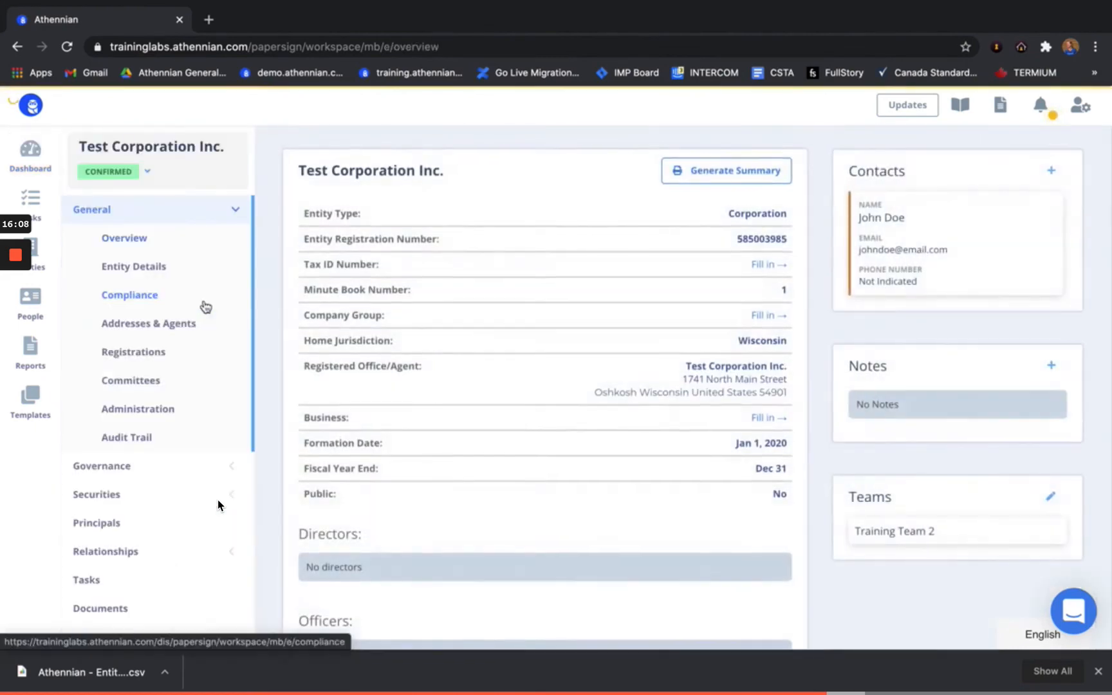
{"action": "left_click", "coordinate": [121, 635]}
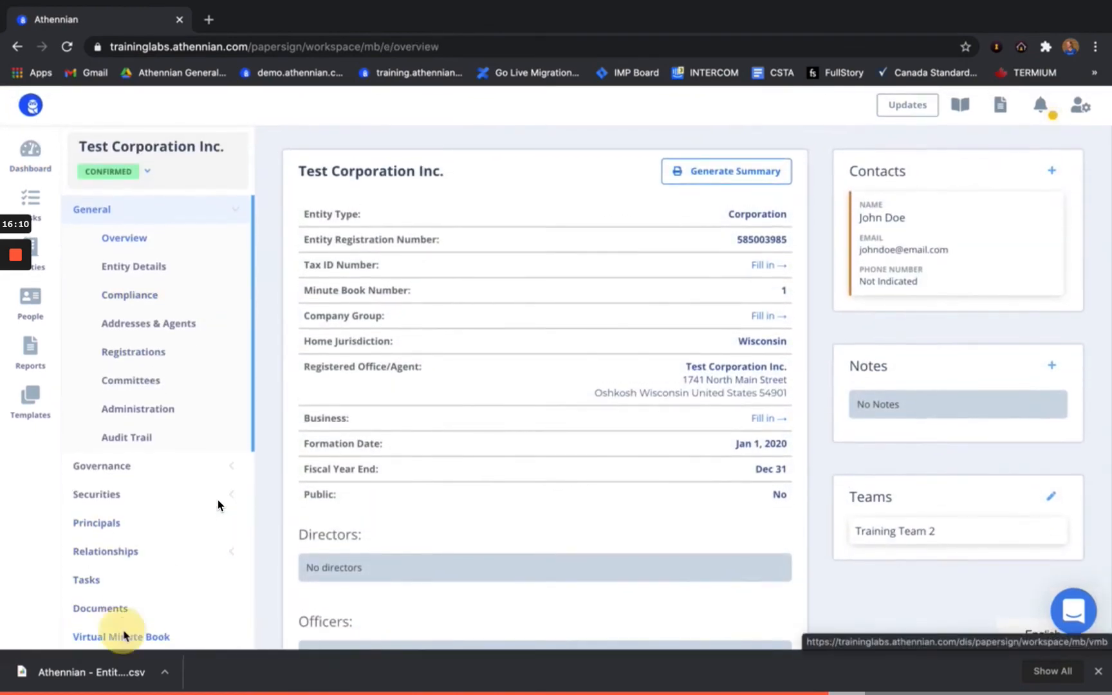
{"action": "left_click", "coordinate": [1098, 671]}
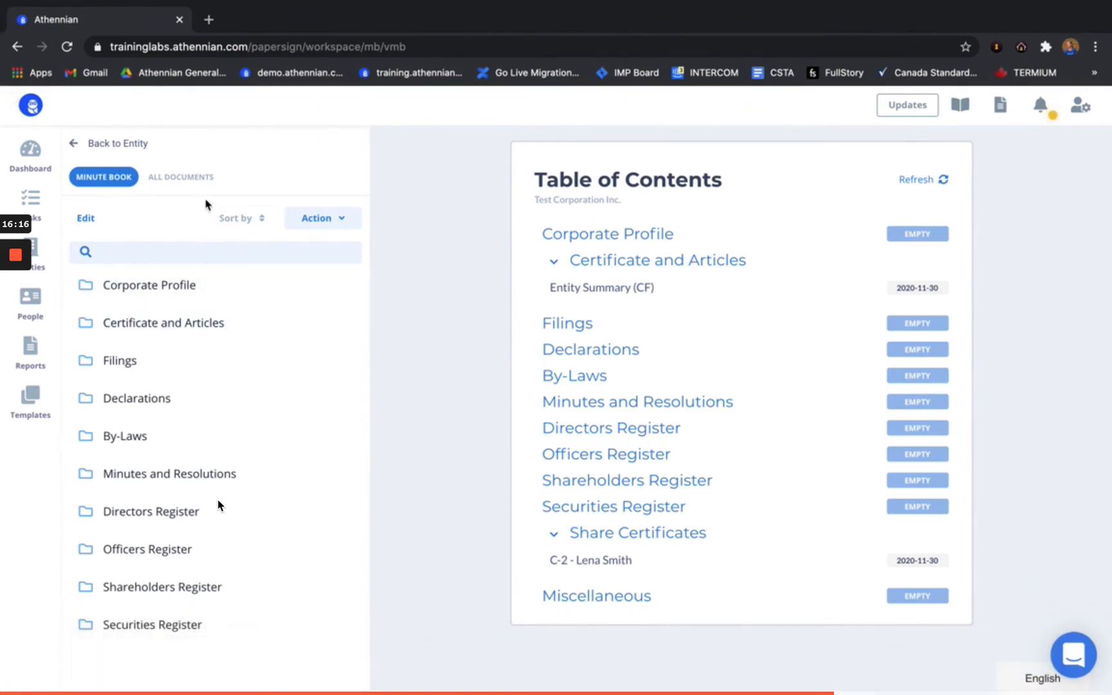
List all documents of the minute book and sort them by File Name
{"action": "left_click", "coordinate": [193, 177]}
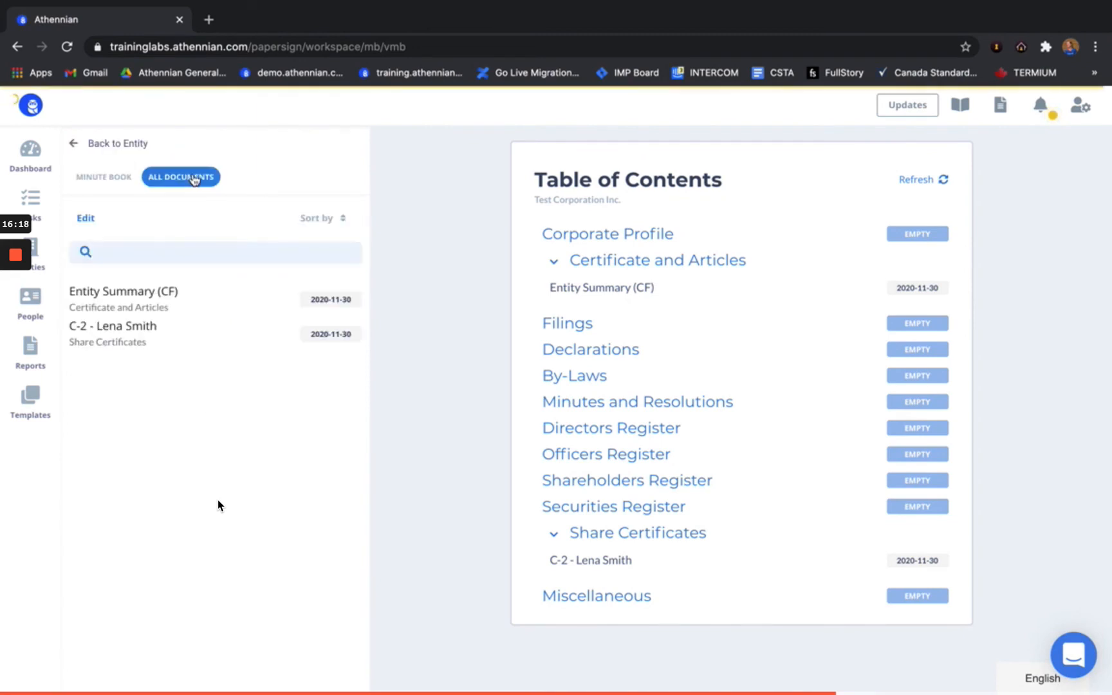
{"action": "left_click", "coordinate": [315, 221]}
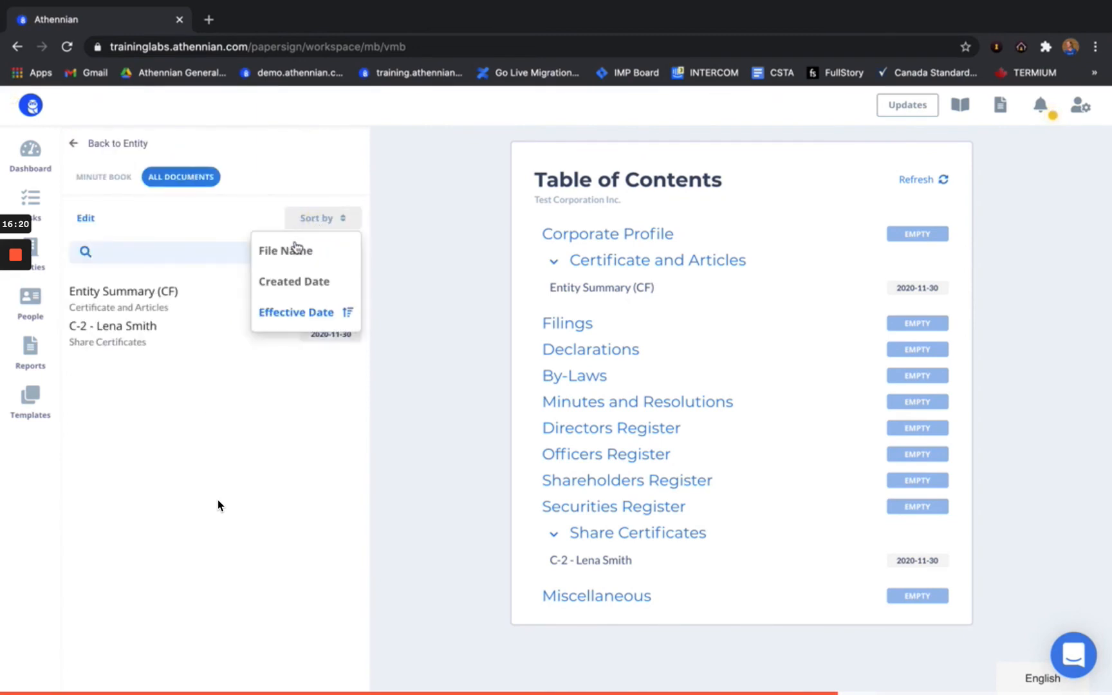
{"action": "left_click", "coordinate": [289, 250]}
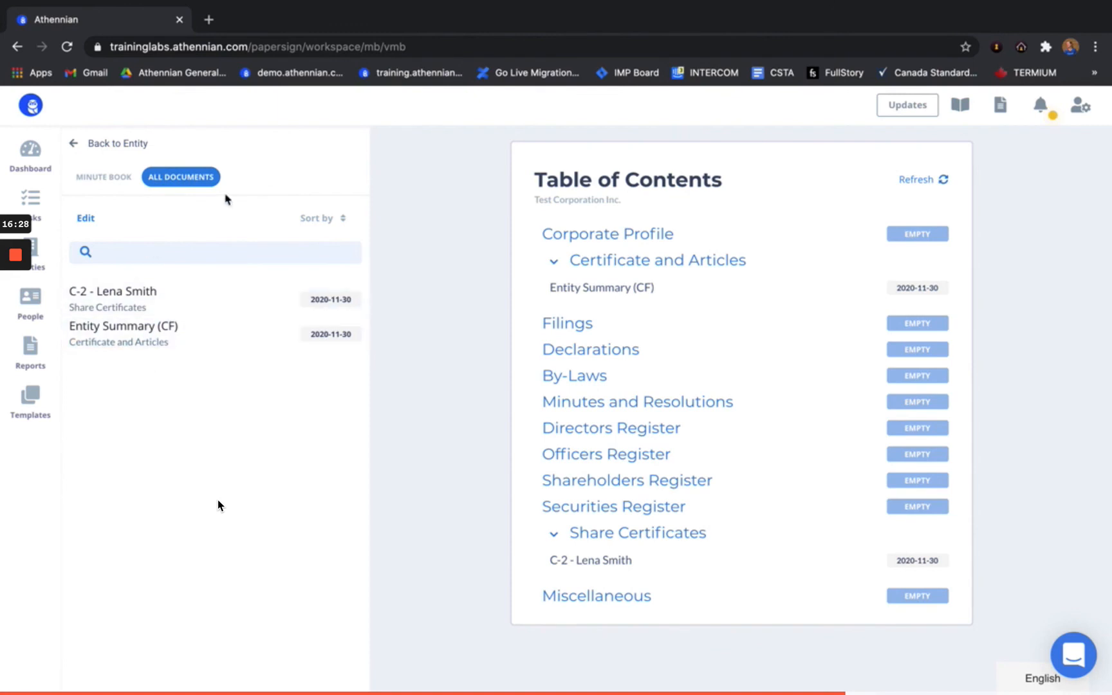
{"action": "left_click", "coordinate": [332, 219]}
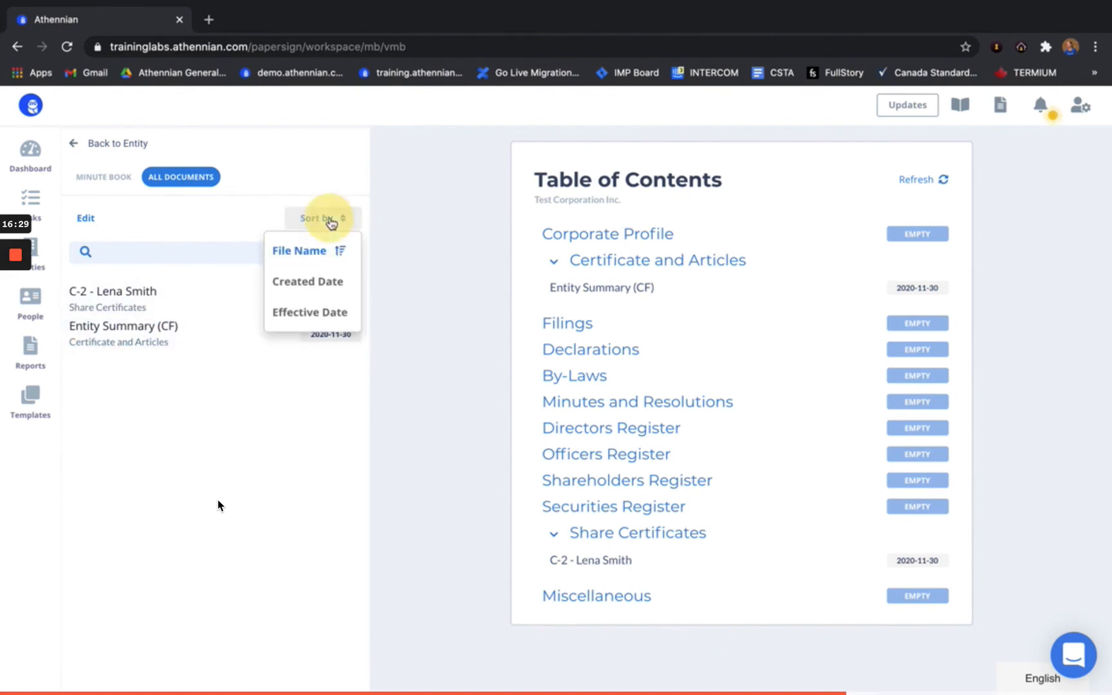
{"action": "left_click", "coordinate": [213, 436]}
Open the minute book's Certificate and Articles folder, sort it by file name, and return to the FAQs slide
{"action": "left_click", "coordinate": [105, 180]}
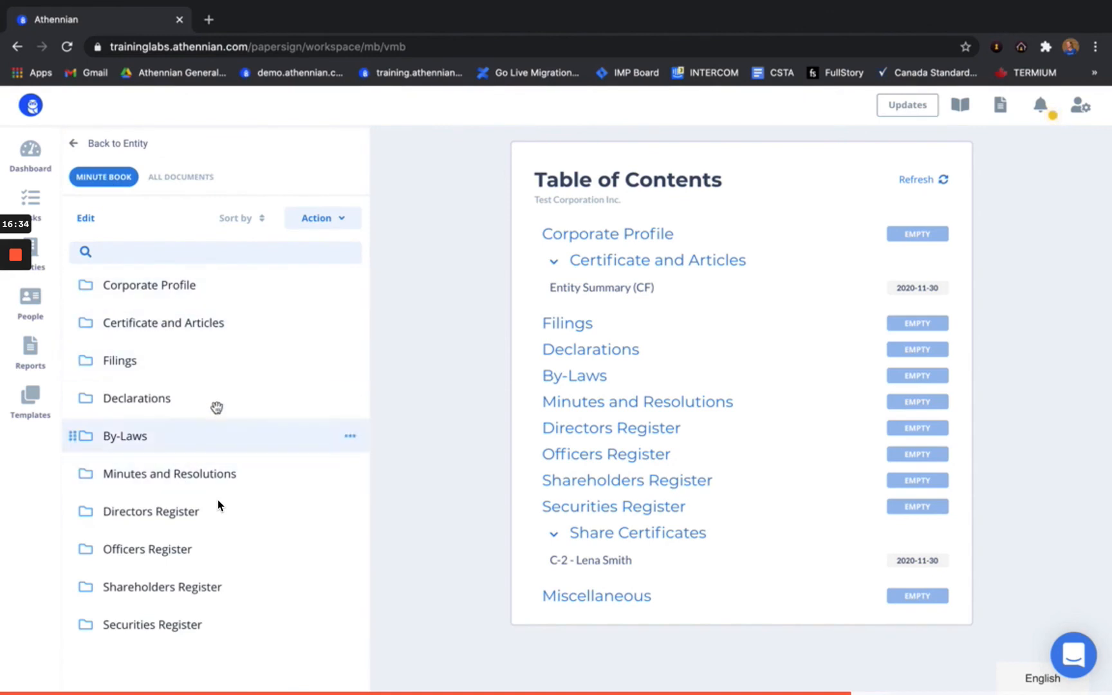
{"action": "left_click", "coordinate": [164, 327]}
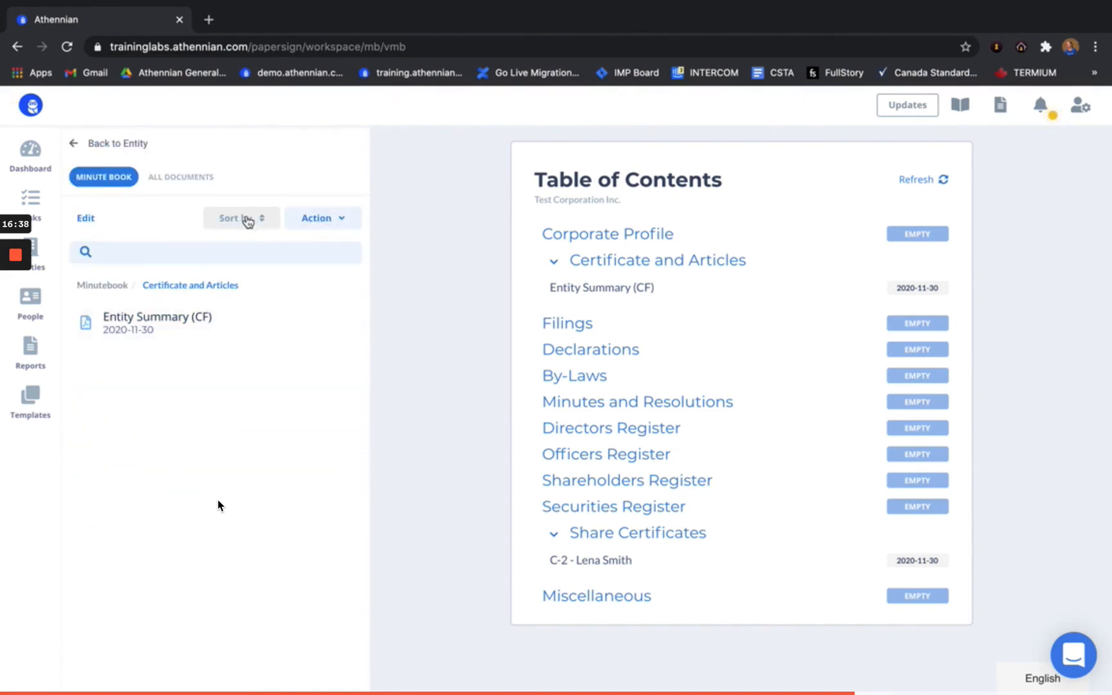
{"action": "left_click", "coordinate": [248, 221]}
{"action": "left_click", "coordinate": [239, 250]}
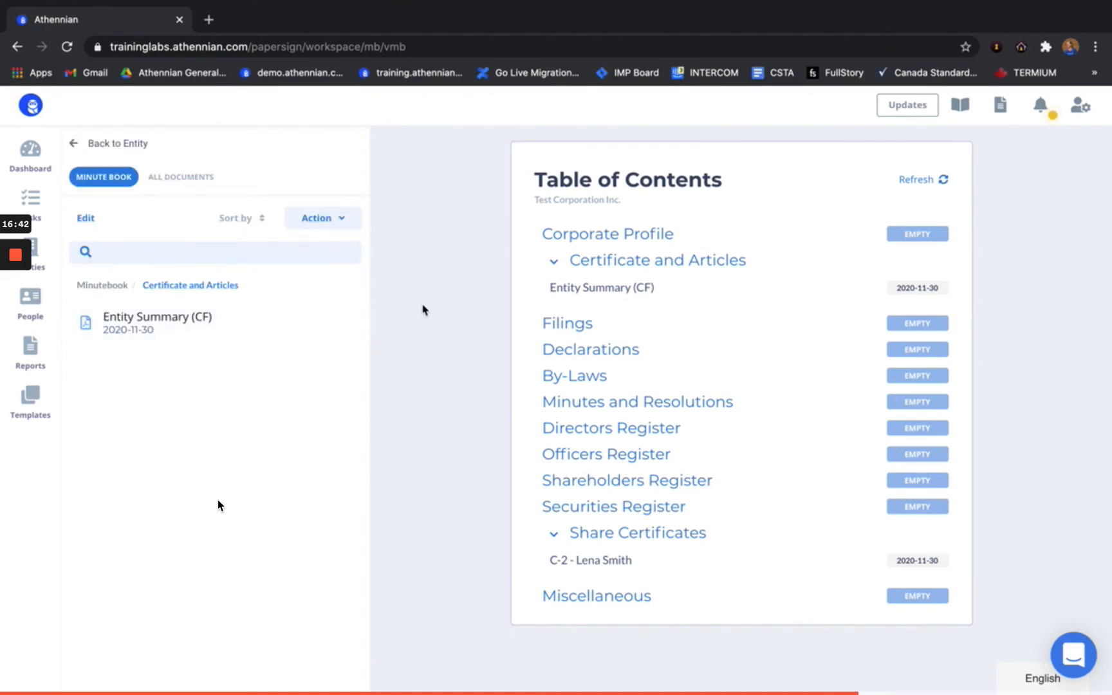
{"action": "key", "text": "ctrl+Left"}
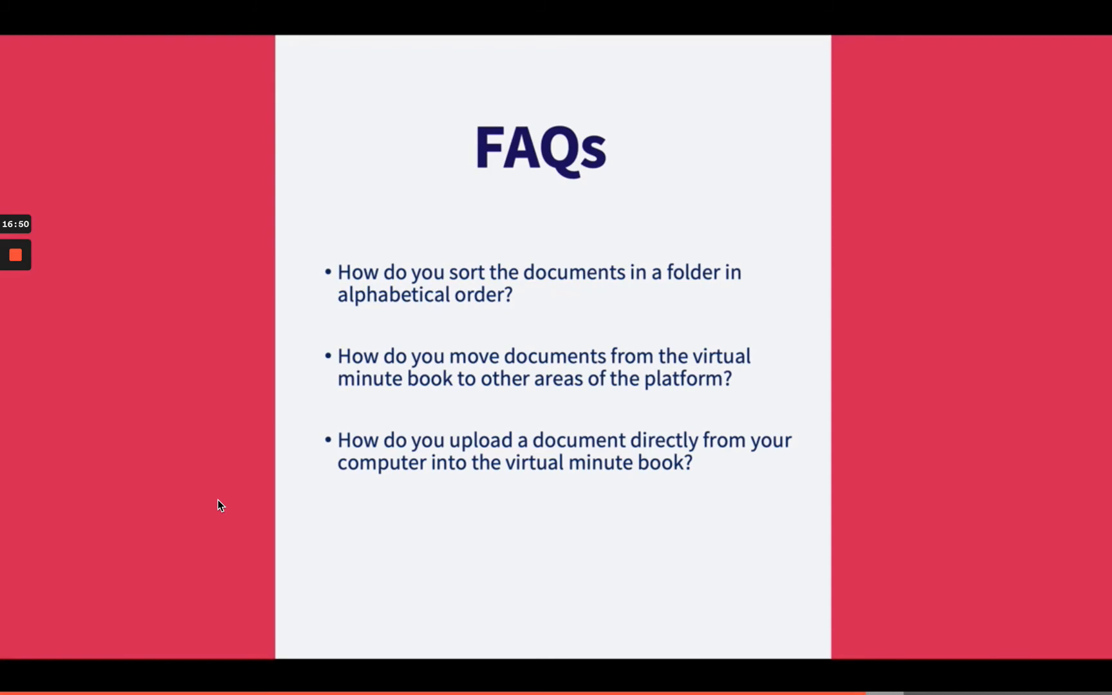
Back in Athennian, select both entries under All Documents to view the bulk options, and cancel the selection
{"action": "key", "text": "ctrl+Right"}
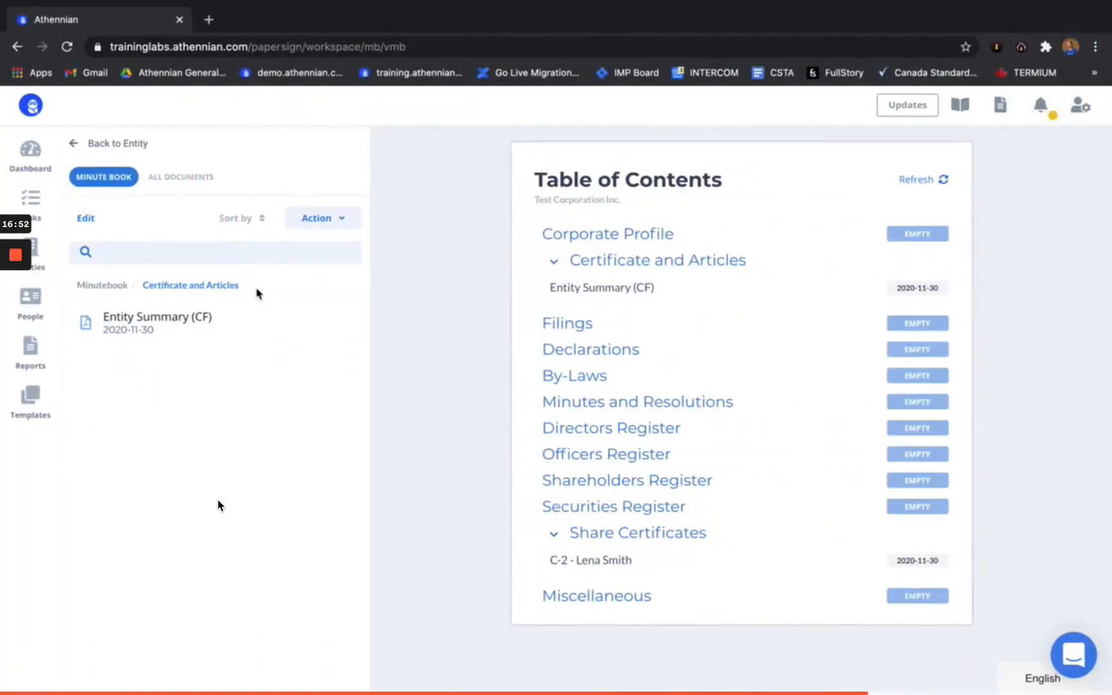
{"action": "left_click", "coordinate": [187, 180]}
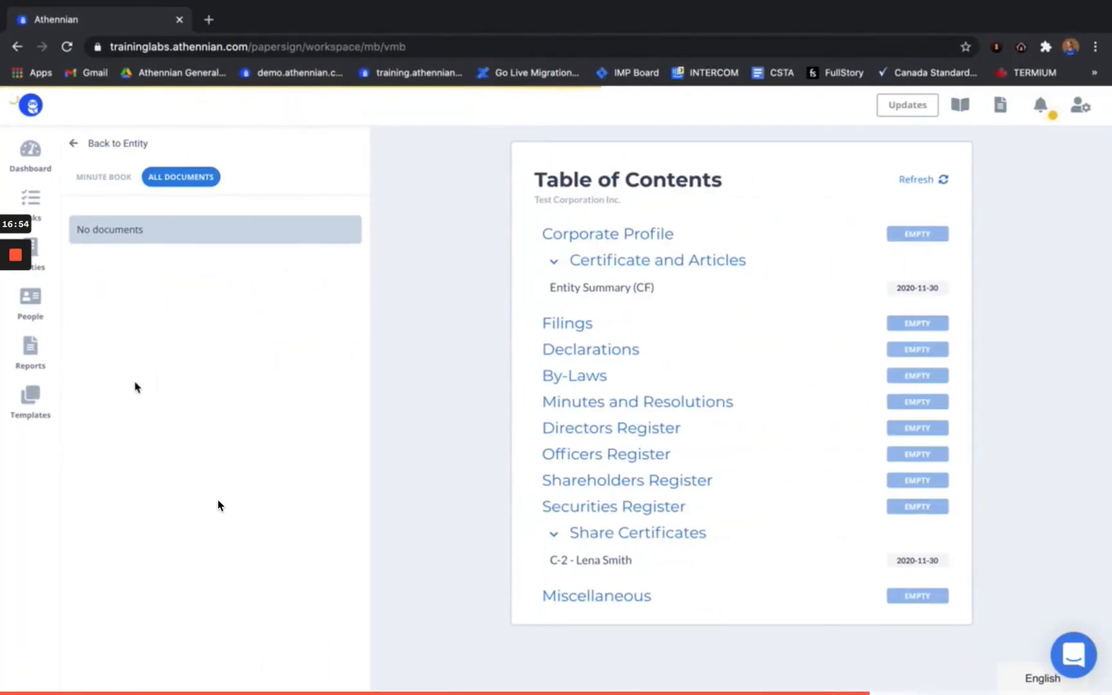
{"action": "left_click", "coordinate": [180, 178]}
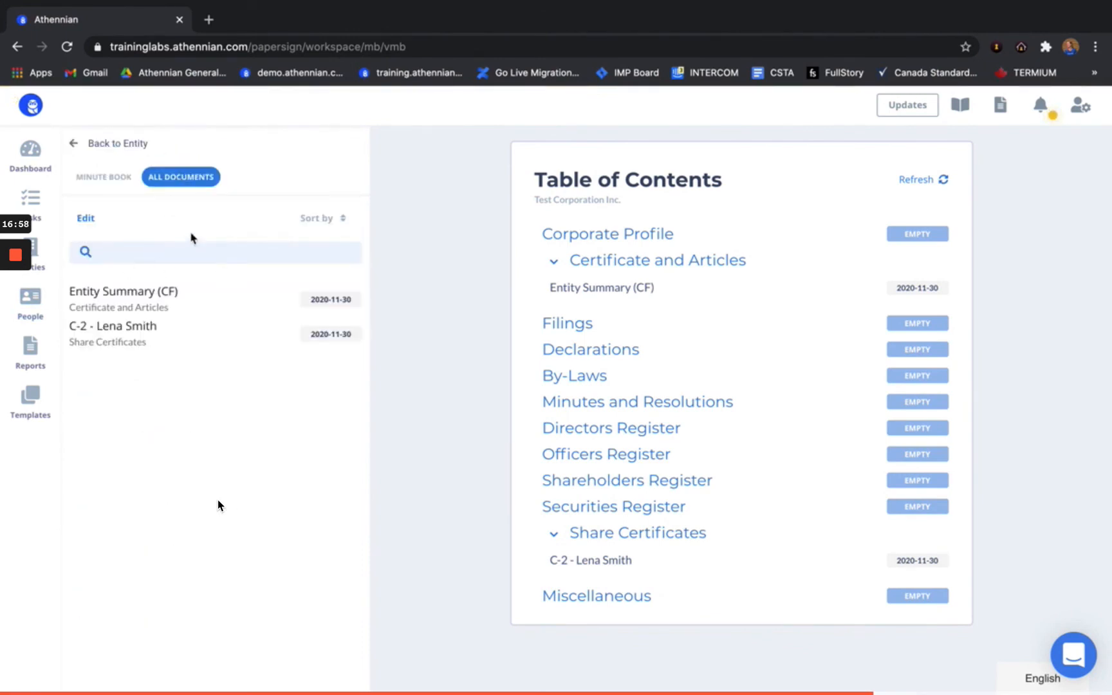
{"action": "left_click", "coordinate": [85, 218]}
{"action": "left_click", "coordinate": [84, 298]}
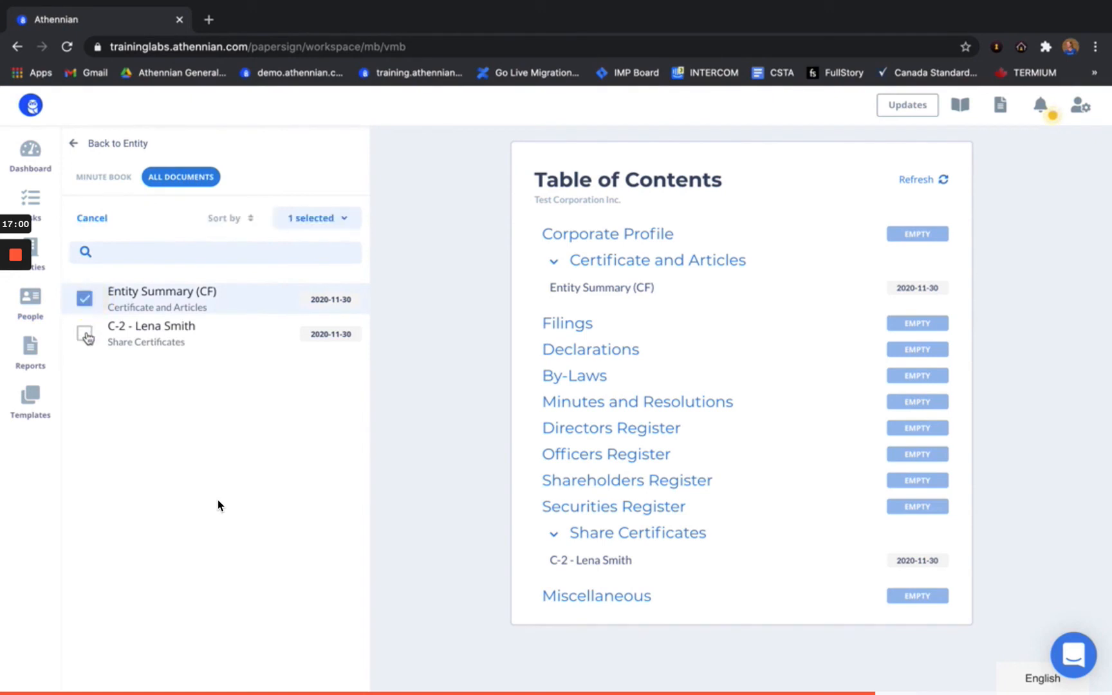
{"action": "left_click", "coordinate": [84, 333]}
{"action": "left_click", "coordinate": [325, 220]}
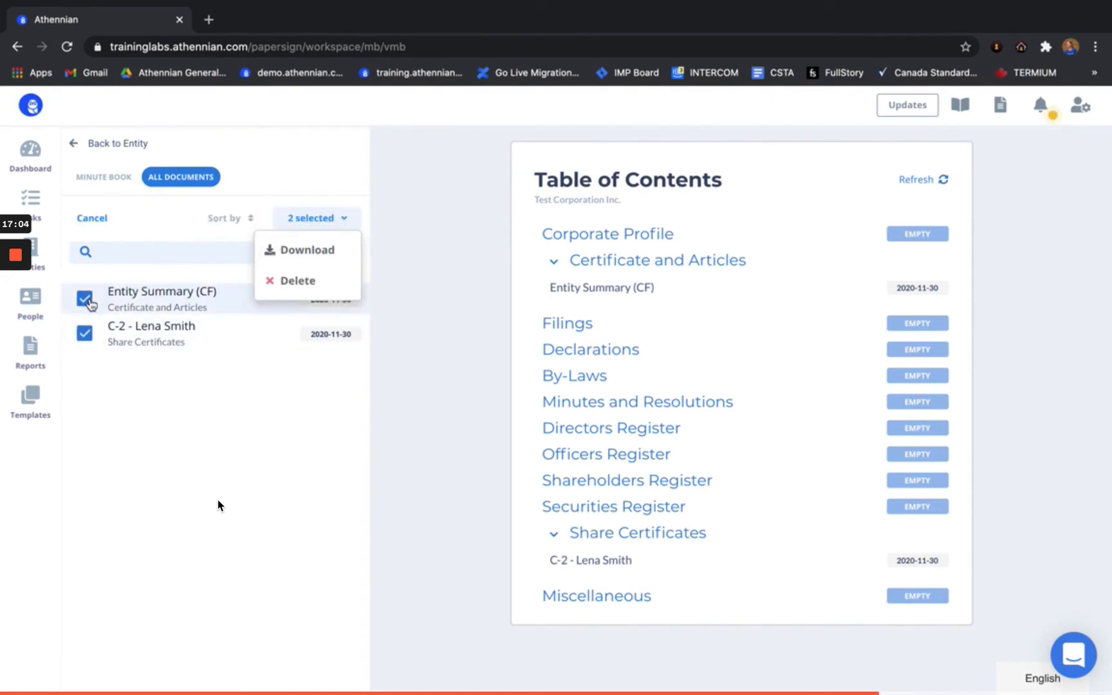
{"action": "left_click", "coordinate": [84, 334]}
{"action": "left_click", "coordinate": [95, 219]}
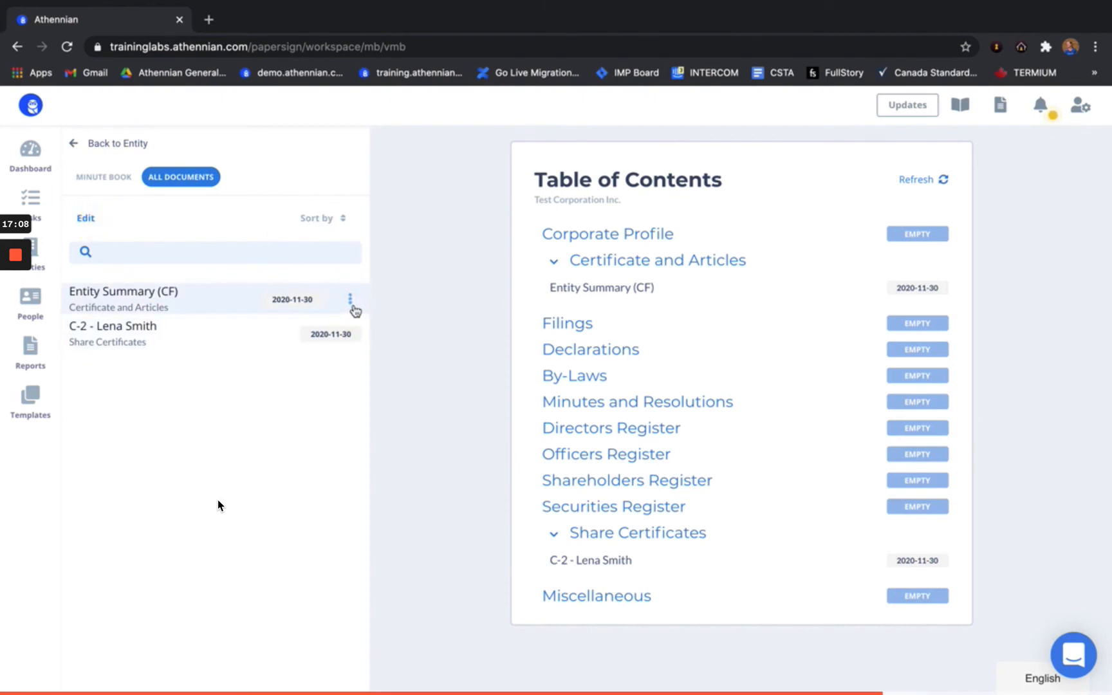
Examine the Minute Book, Entity Documents and Reports destinations for moving Entity Summary (CF), and return to the FAQs slide
{"action": "left_click", "coordinate": [350, 299]}
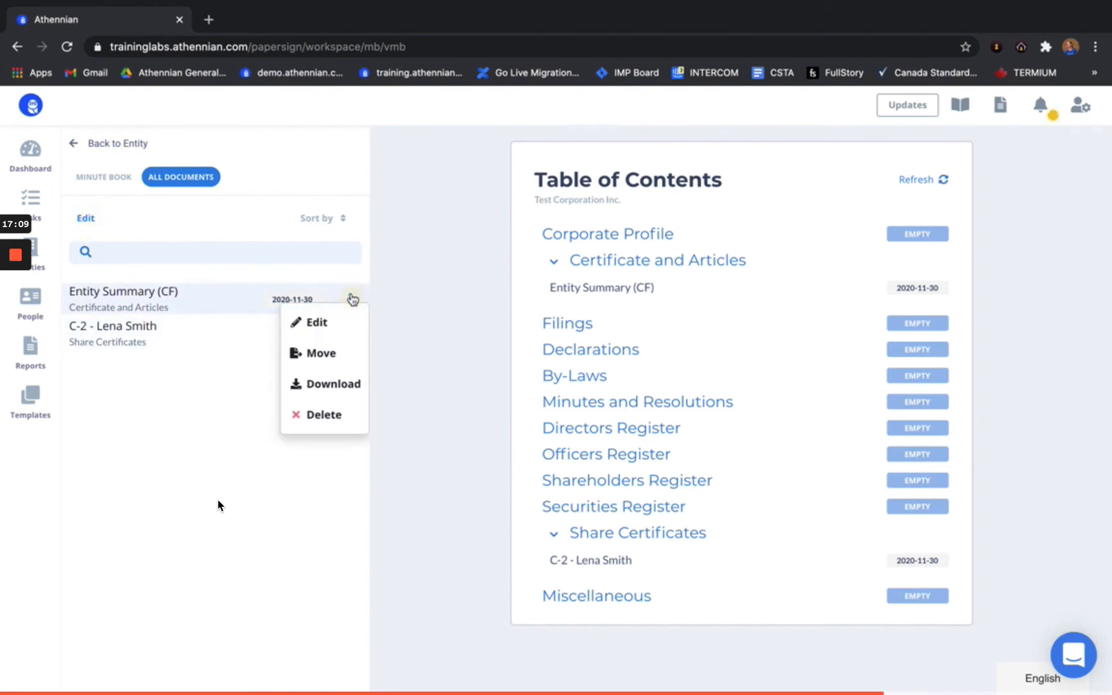
{"action": "left_click", "coordinate": [327, 352]}
{"action": "scroll", "coordinate": [370, 367], "scroll_direction": "down", "scroll_amount": 1}
{"action": "scroll", "coordinate": [370, 367], "scroll_direction": "up", "scroll_amount": 1}
{"action": "left_click", "coordinate": [378, 238]}
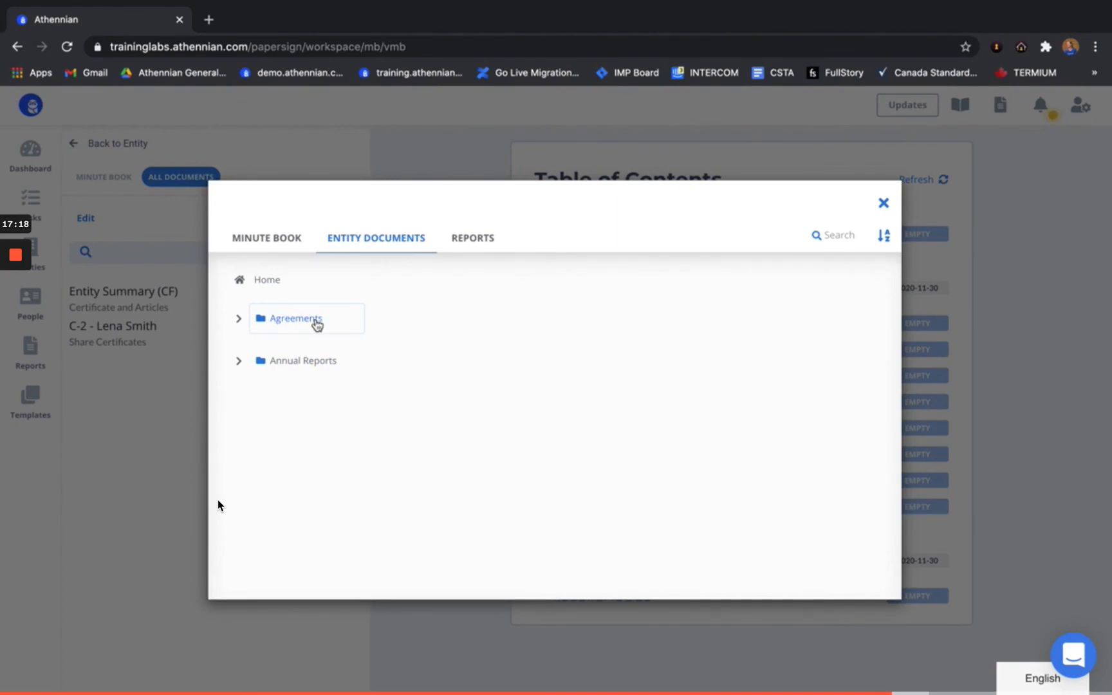
{"action": "left_click", "coordinate": [477, 239]}
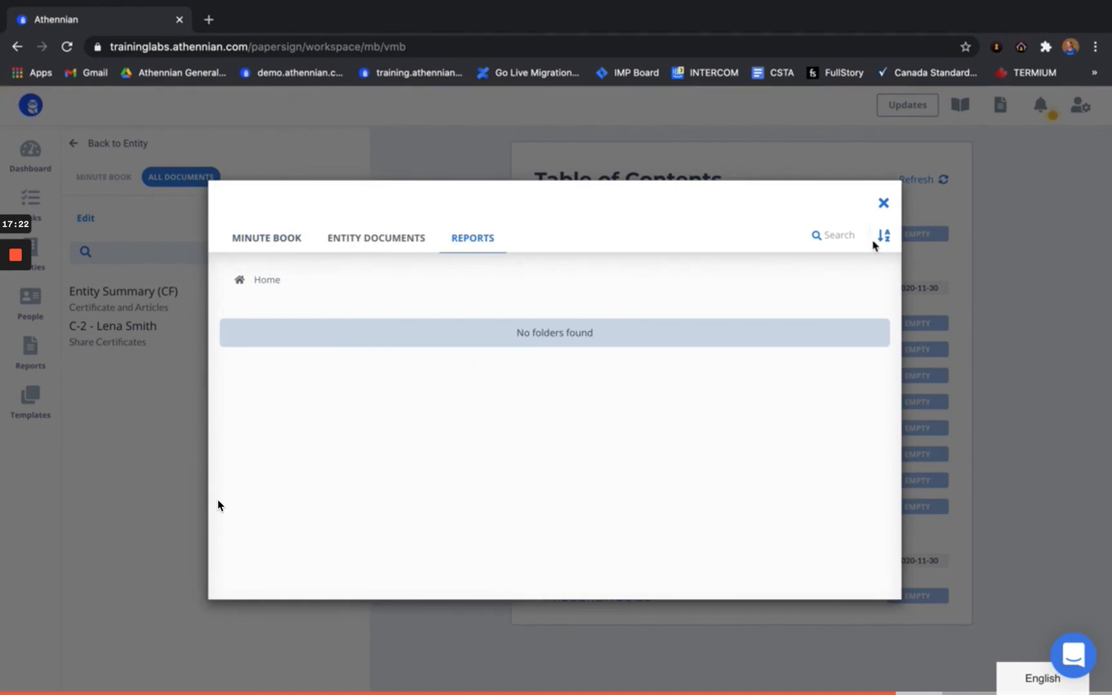
{"action": "left_click", "coordinate": [884, 204]}
{"action": "key", "text": "ctrl+Left"}
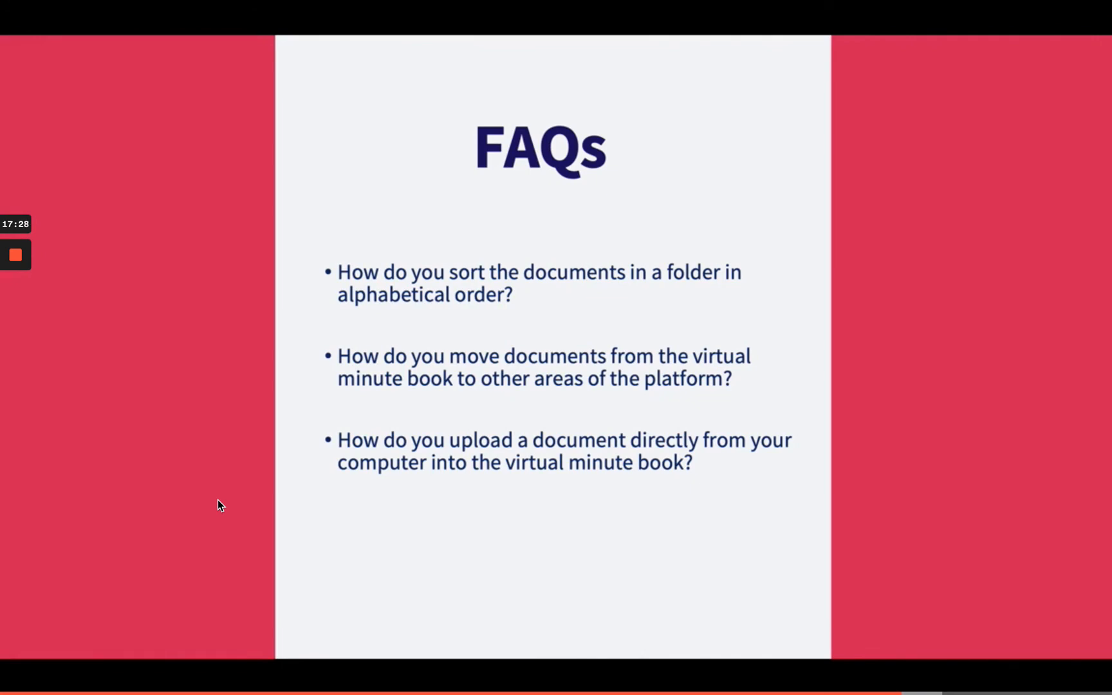
Back in Athennian, view the minute book's PDF upload options, browse the local files, and cancel the upload
{"action": "key", "text": "ctrl+Right"}
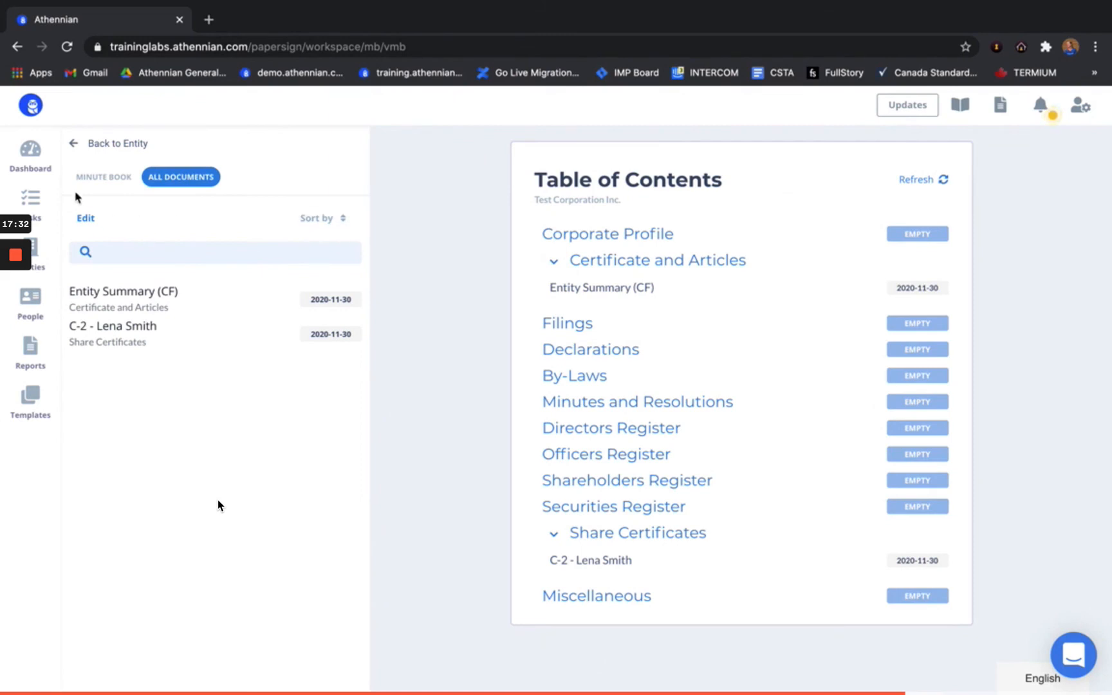
{"action": "left_click", "coordinate": [101, 177]}
{"action": "left_click", "coordinate": [338, 220]}
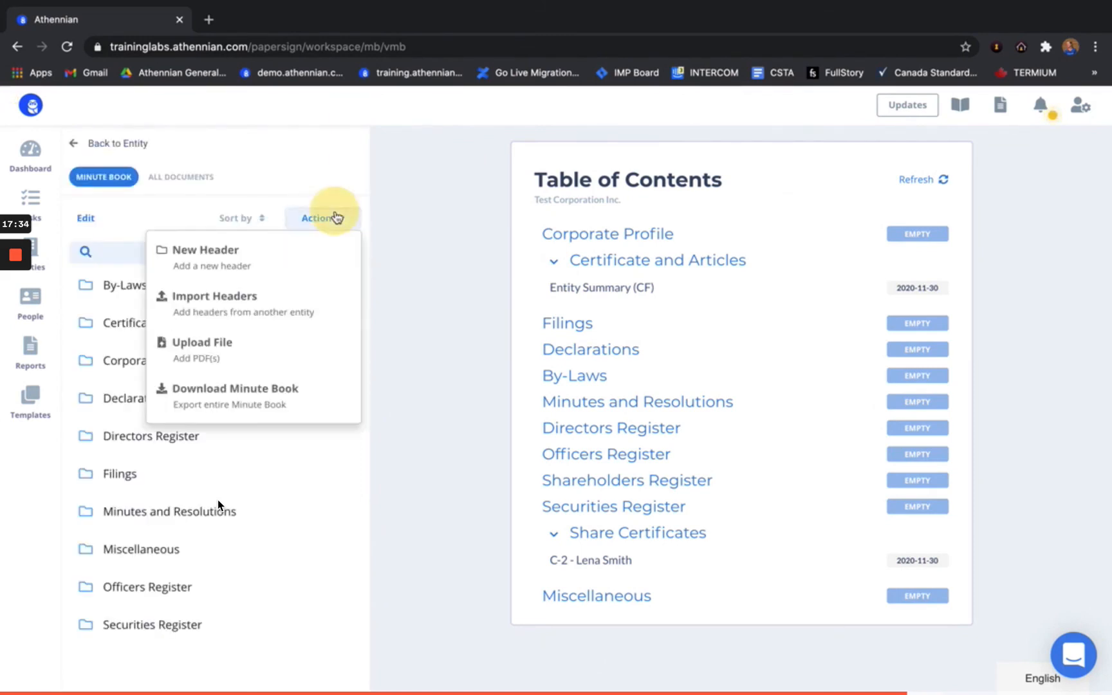
{"action": "left_click", "coordinate": [229, 350]}
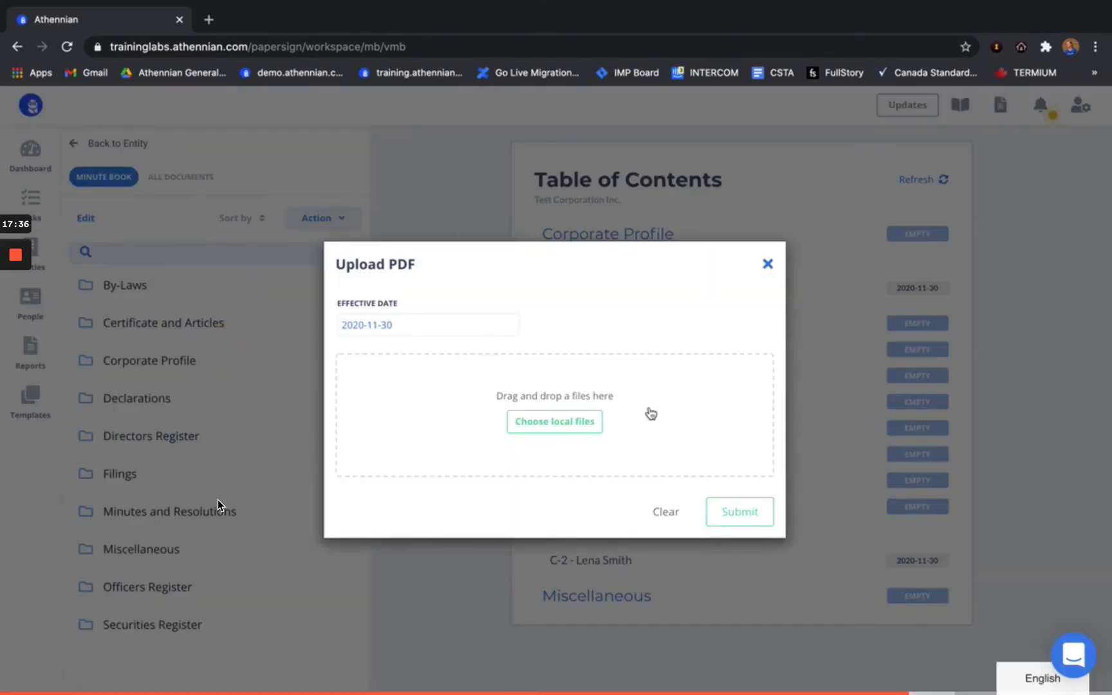
{"action": "left_click", "coordinate": [572, 428]}
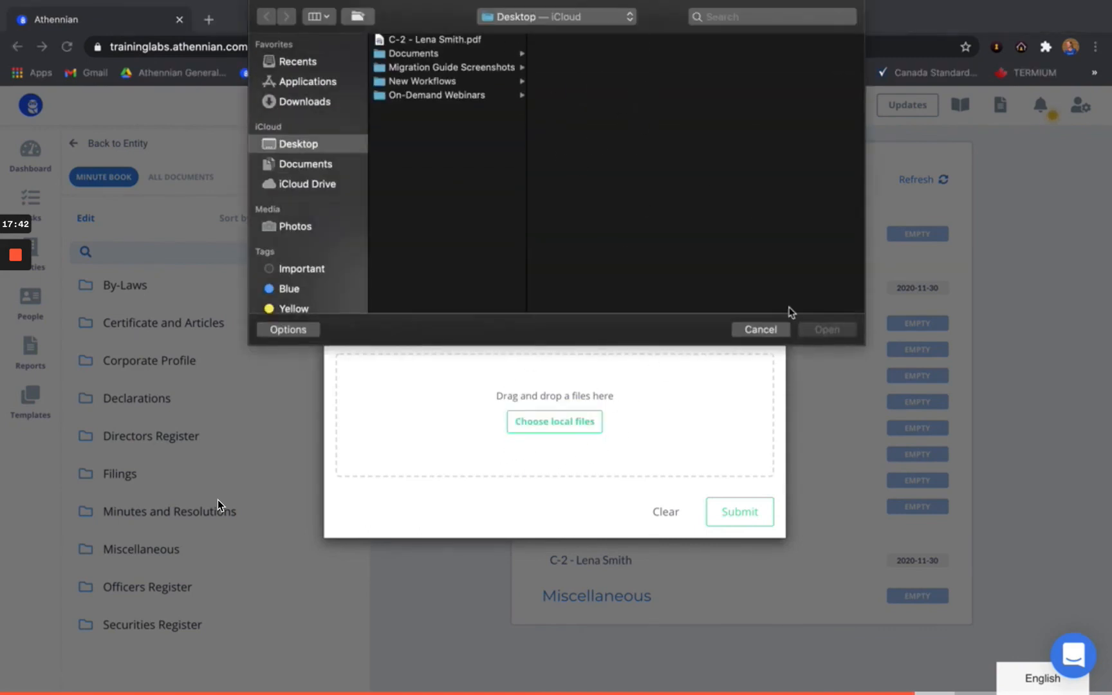
{"action": "left_click", "coordinate": [762, 330]}
{"action": "left_click", "coordinate": [670, 511]}
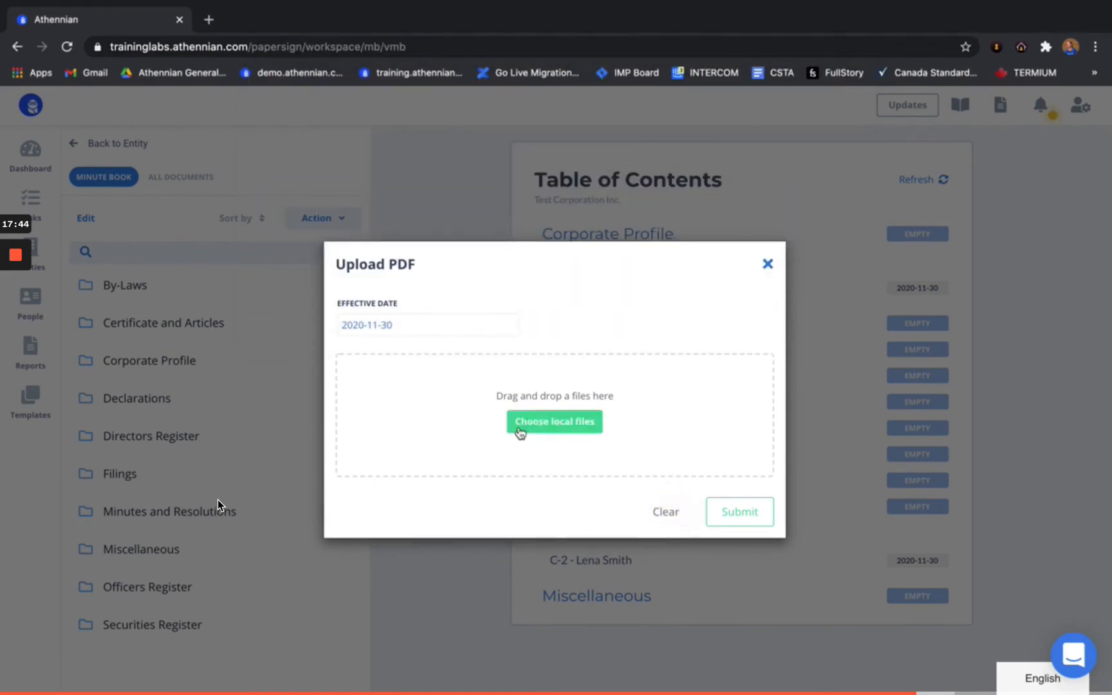
{"action": "left_click", "coordinate": [767, 263]}
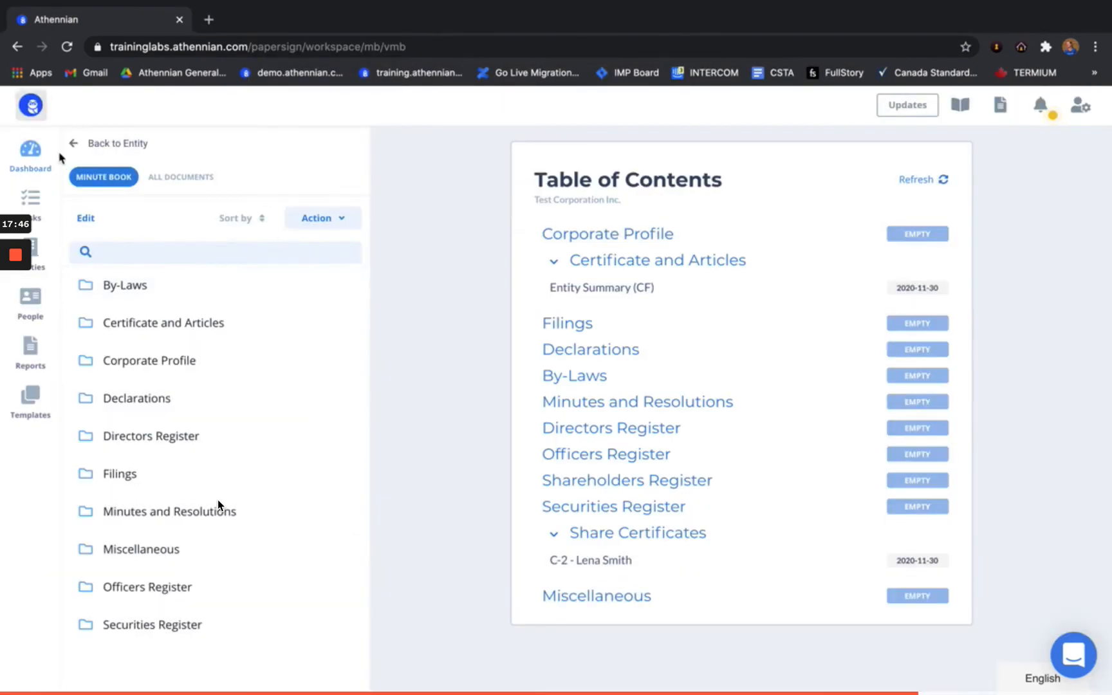
Open Test Corporation Inc.'s entity documents, view the PDF or Word upload dialog, and close it
{"action": "left_click", "coordinate": [76, 144]}
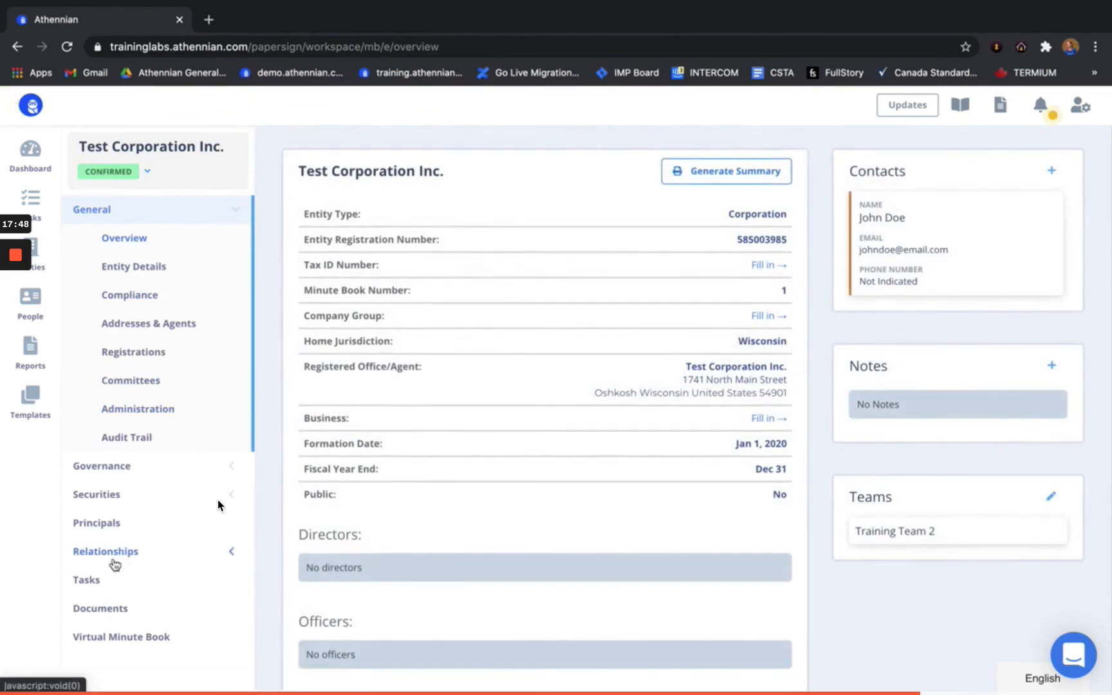
{"action": "left_click", "coordinate": [90, 610]}
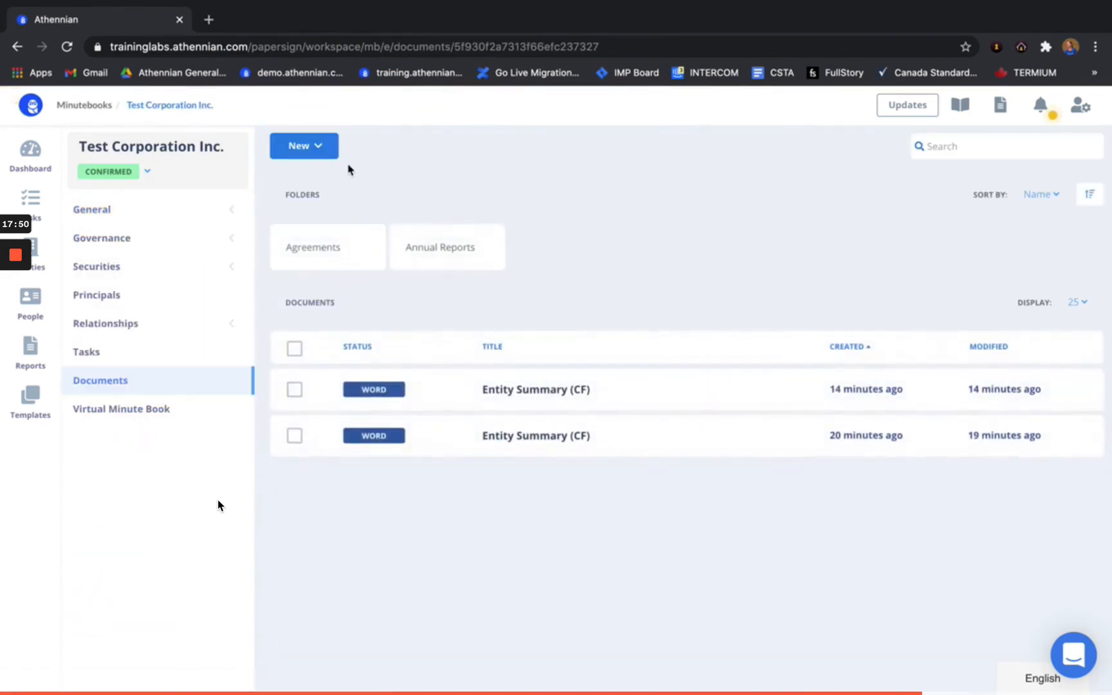
{"action": "left_click", "coordinate": [325, 156]}
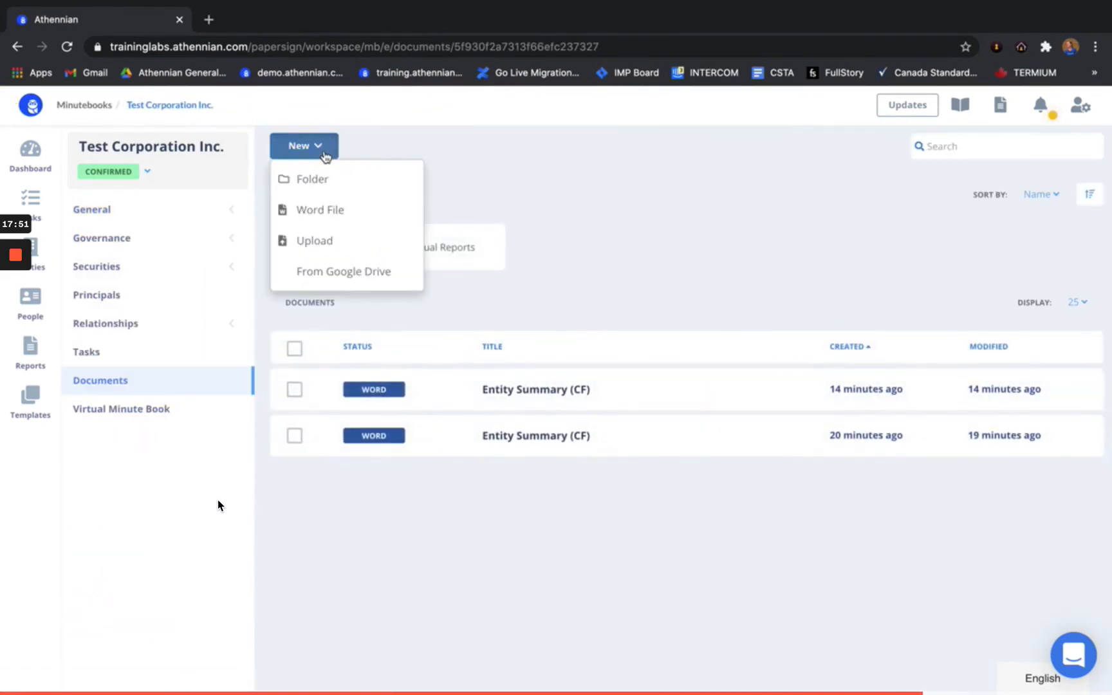
{"action": "left_click", "coordinate": [326, 240]}
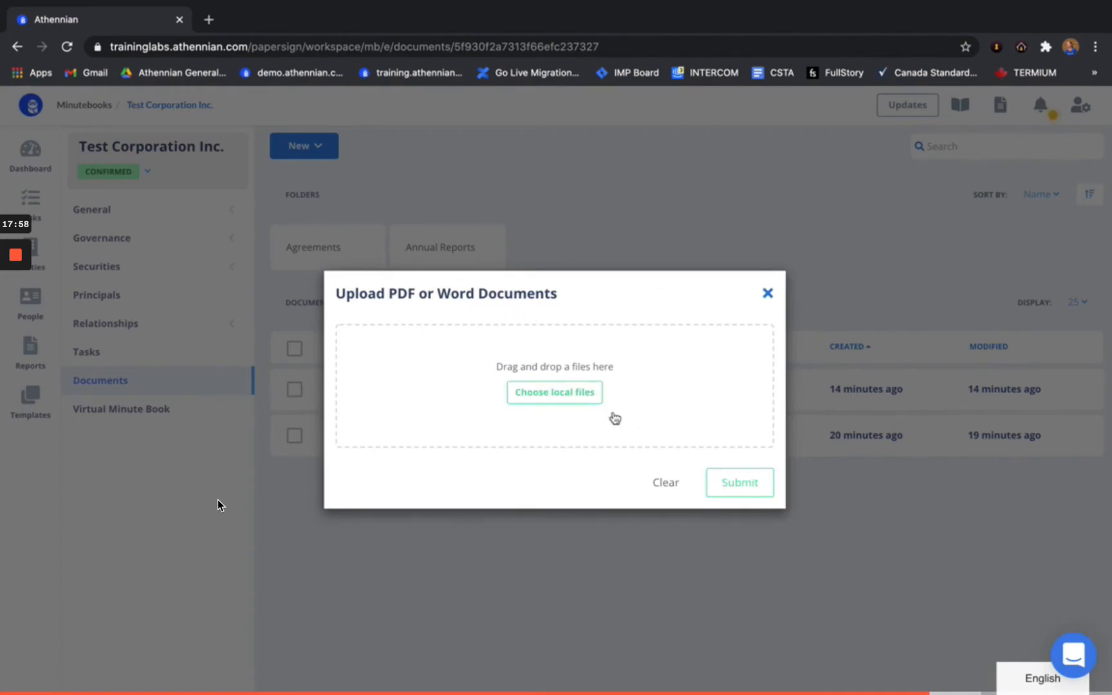
{"action": "left_click", "coordinate": [768, 293]}
Return to the PowerPoint slideshow and advance to the Applicable Help Center Sections slide
{"action": "key", "text": "ctrl+Left"}
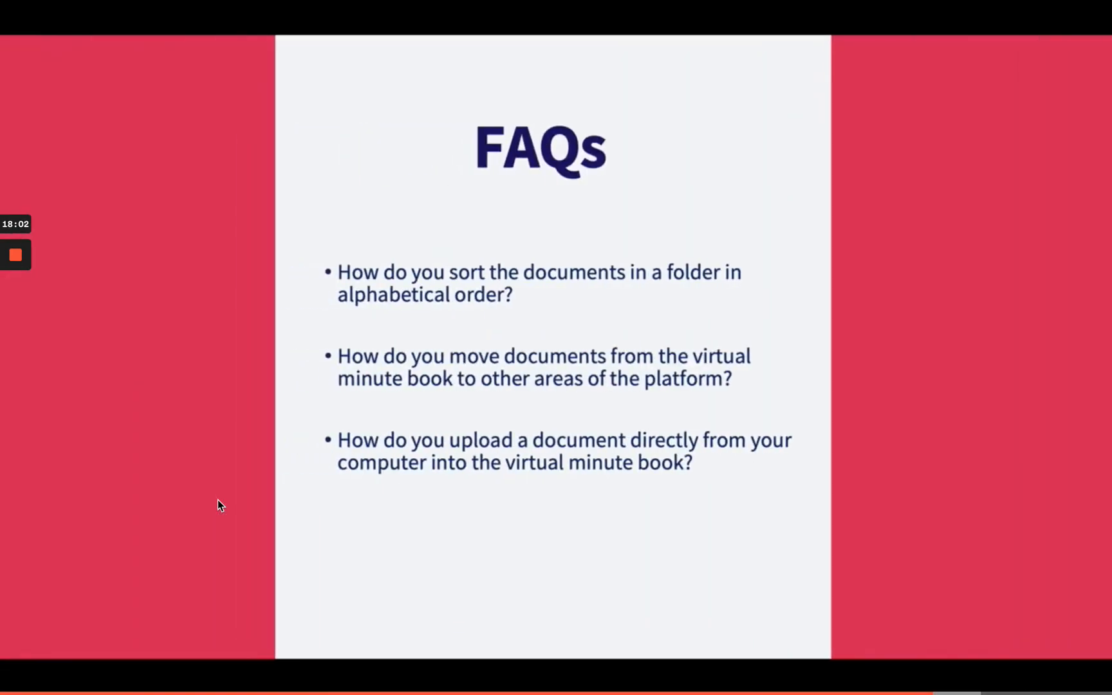
{"action": "key", "text": "Right"}
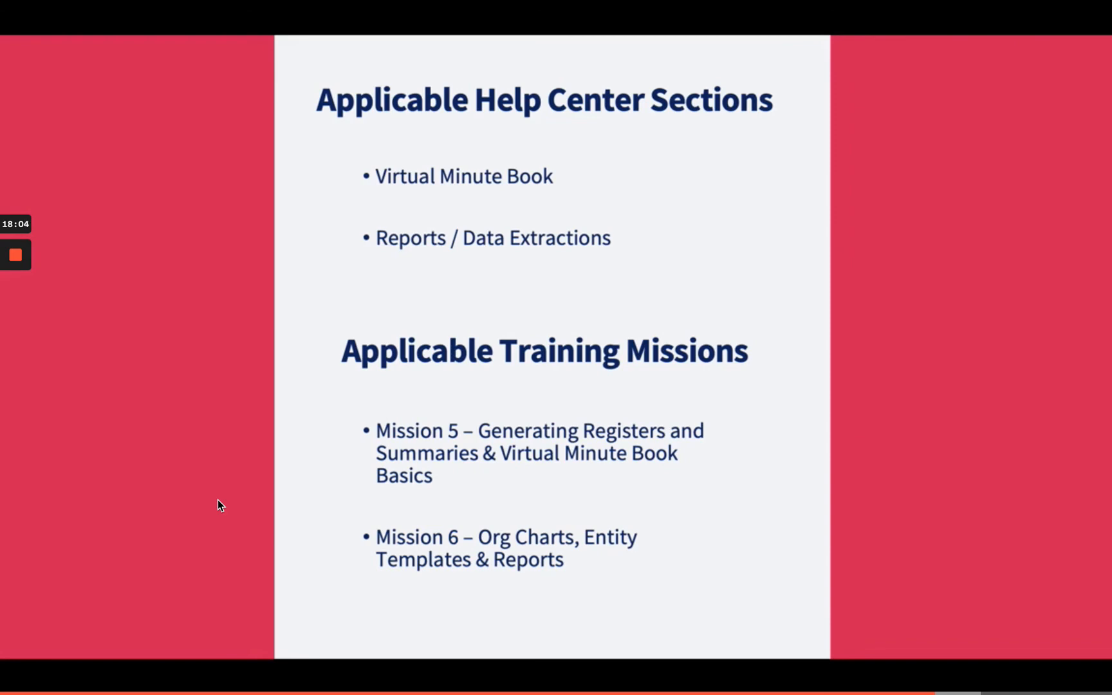